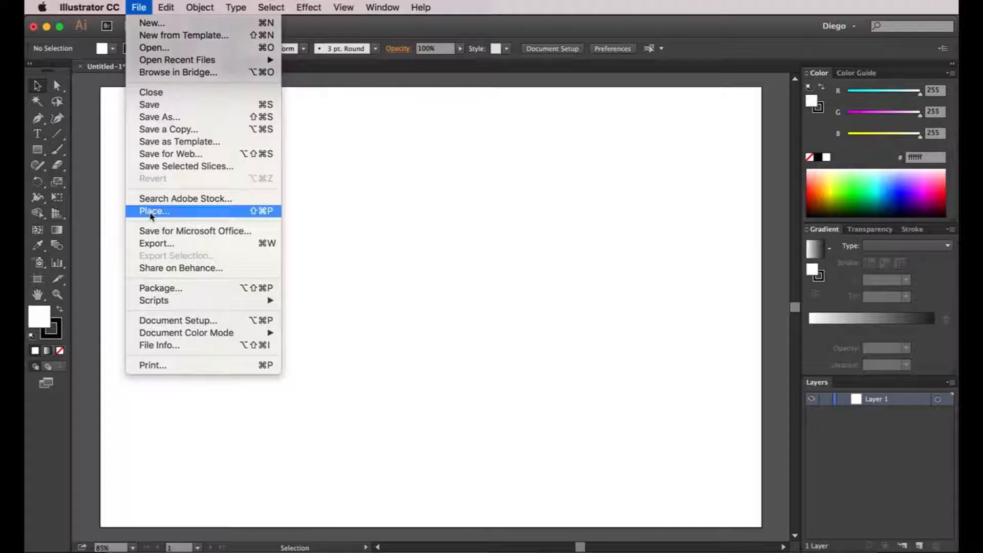
Place sketch.jpg as a linked image aligned to the artboard's upper-left corner.
left_click(433, 167)
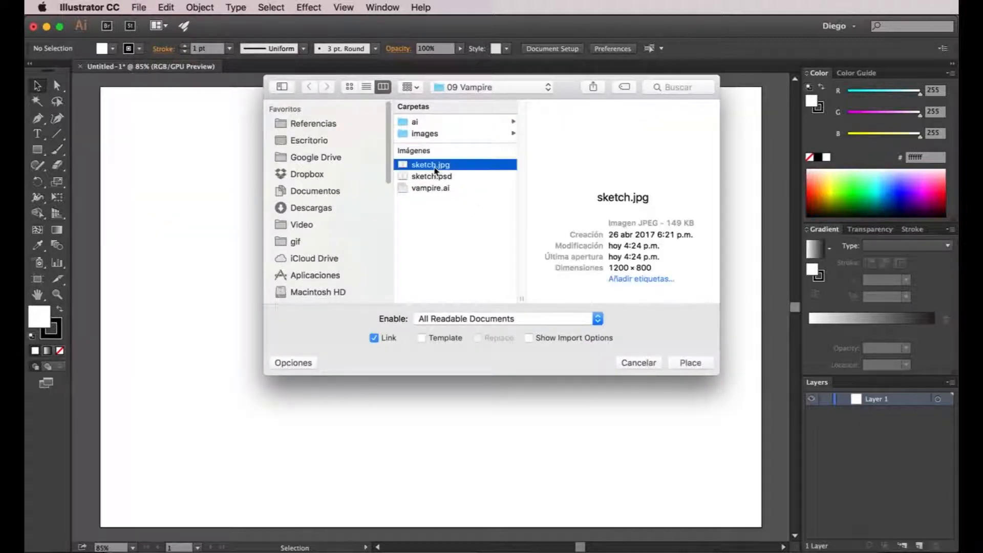
left_click(699, 364)
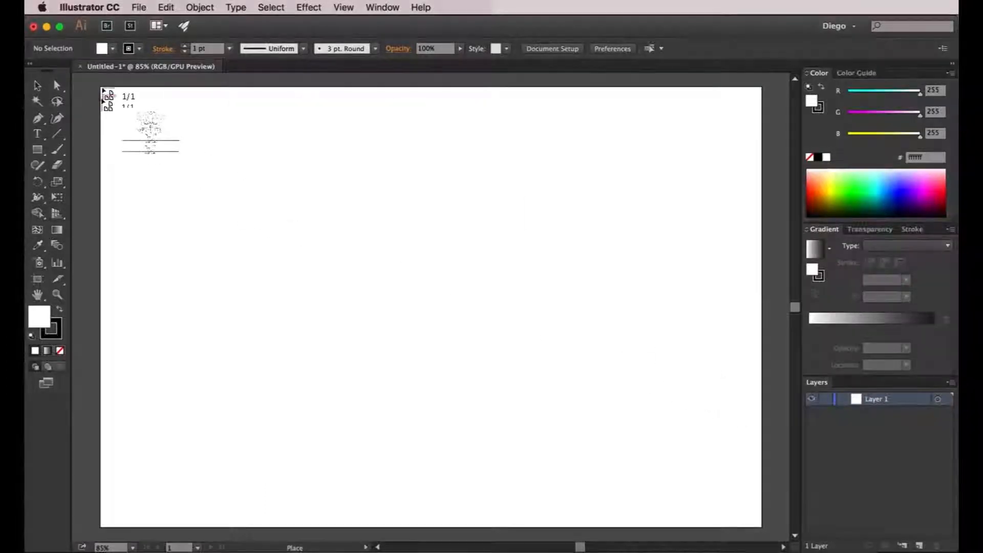
left_click(104, 91)
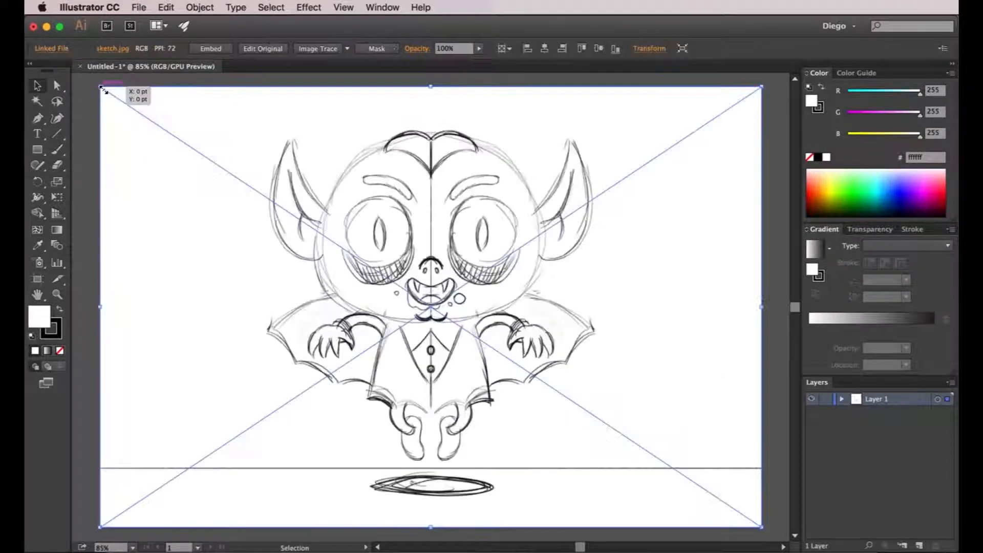
left_click(88, 114)
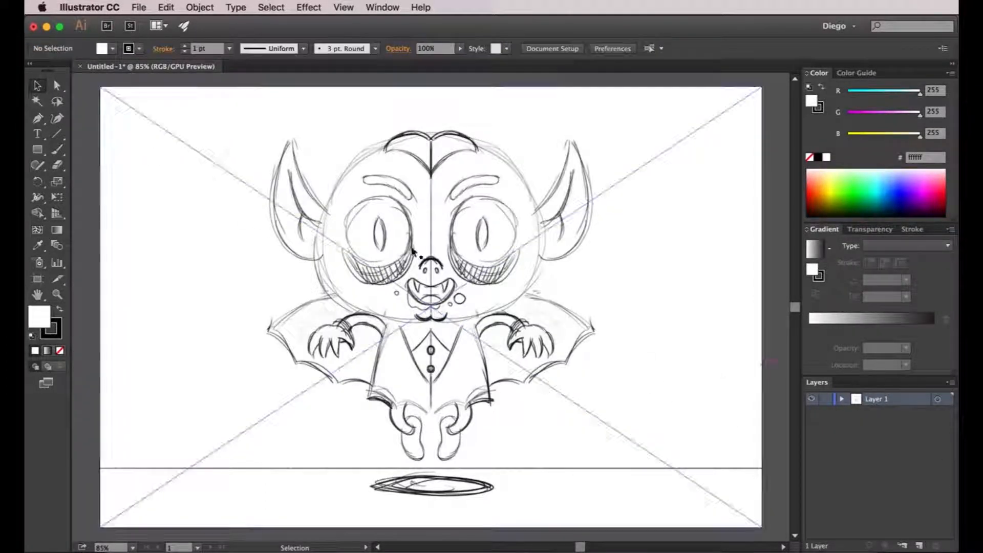
Rename Layer 1 as "sketch" and make it a template layer with images dimmed to 50%.
double_click(855, 402)
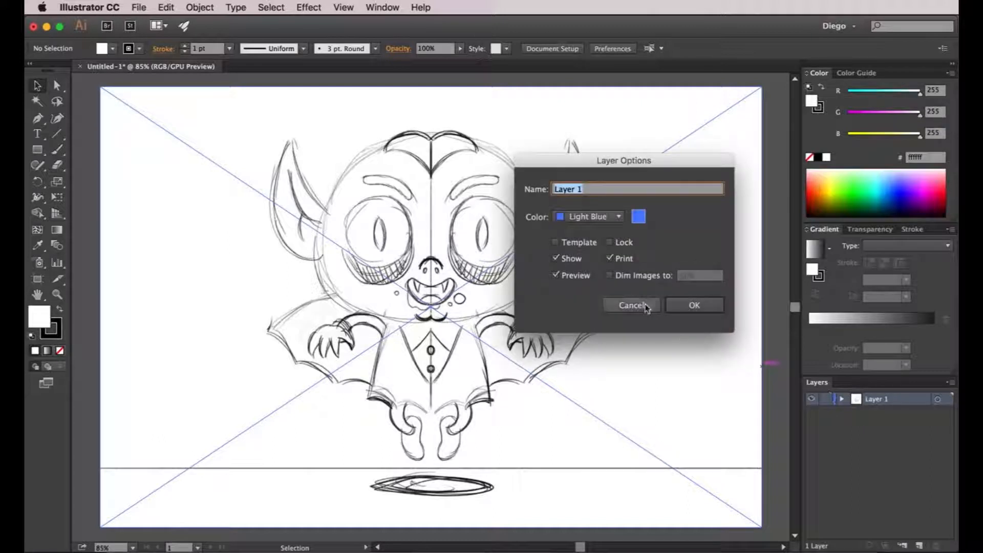
left_click(587, 245)
left_click(589, 192)
triple_click(588, 193)
type("sket")
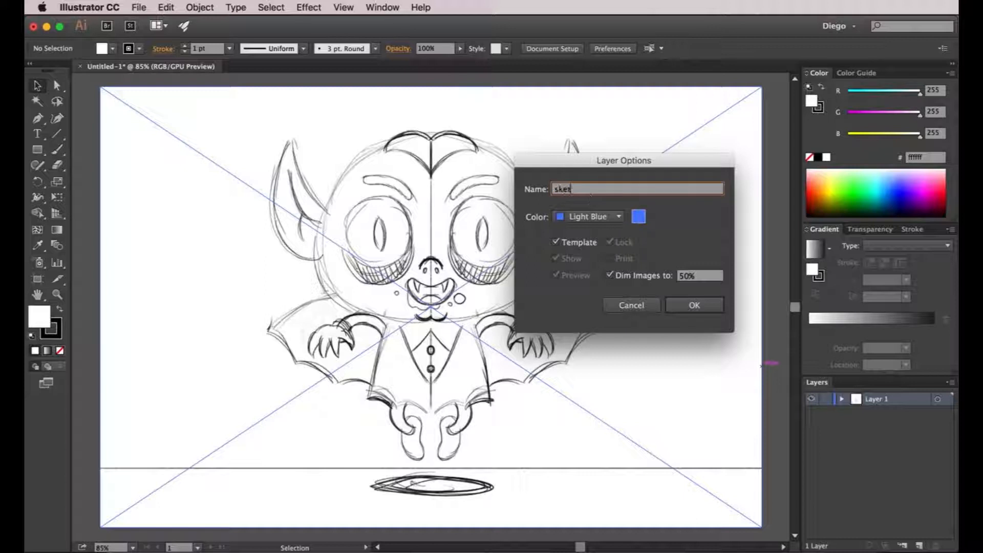
type("ch")
key("Return")
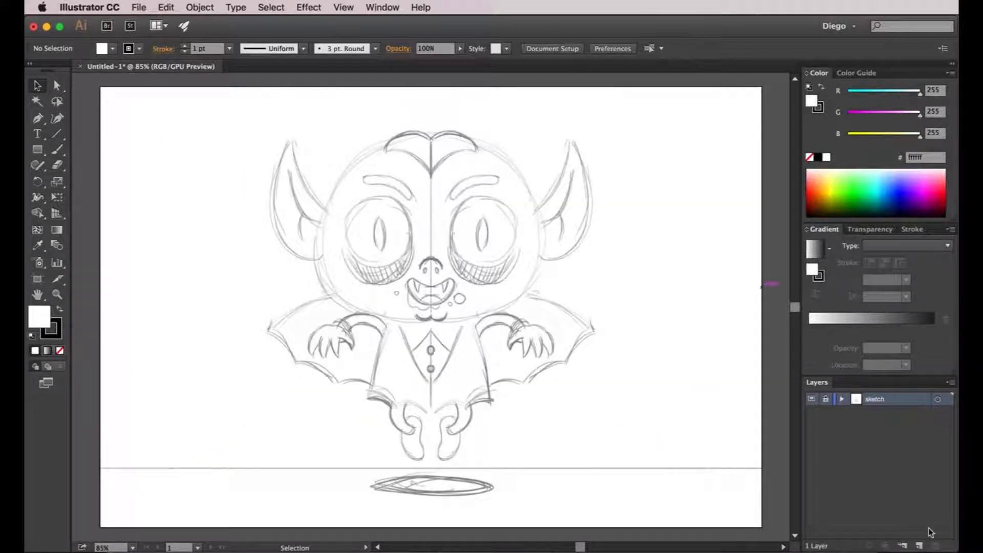
Create a new layer named "outlines" above the sketch layer.
left_click(920, 546)
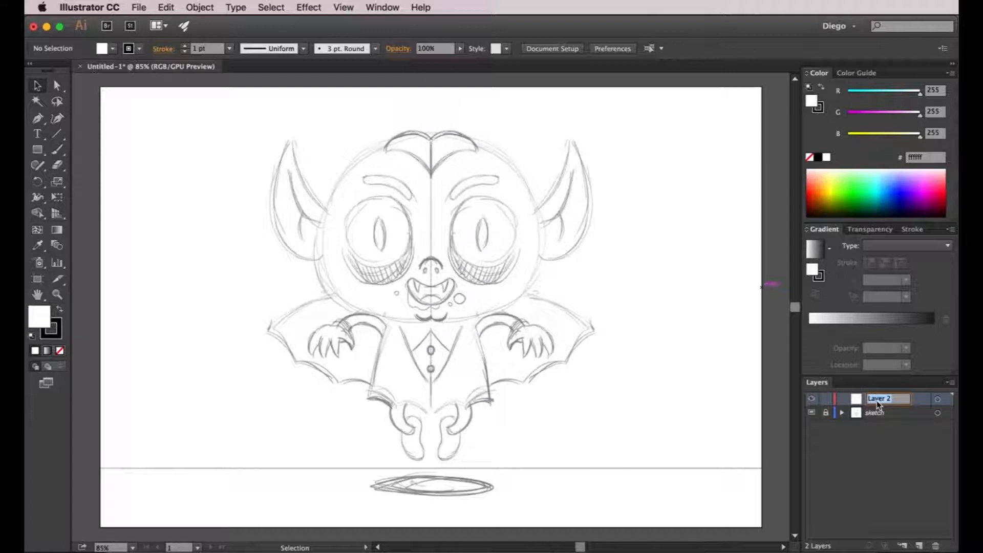
type("outlines")
key("Return")
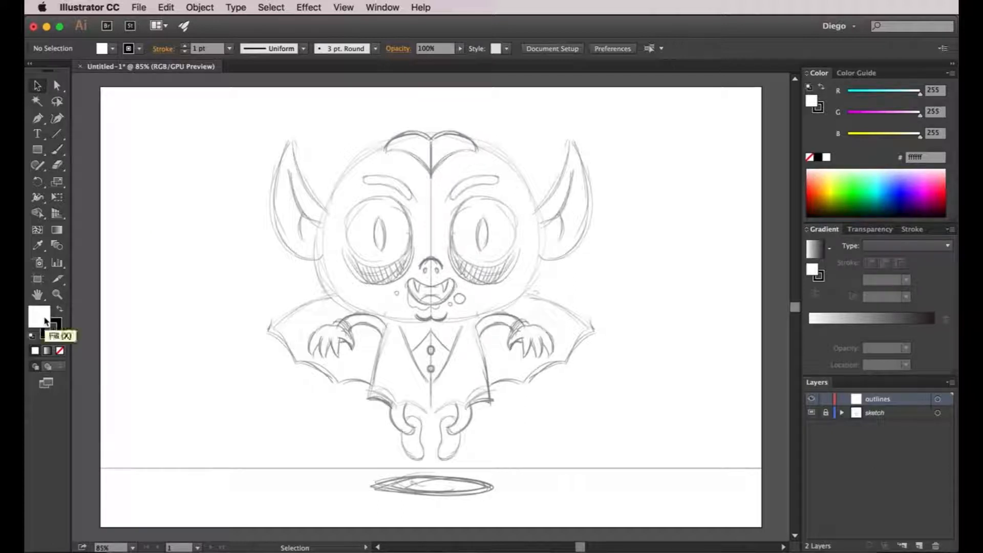
Draw an unfilled, black-stroked ellipse about 413 by 332 pt centred on the face's midline and move it up over the sketched head.
left_click(59, 353)
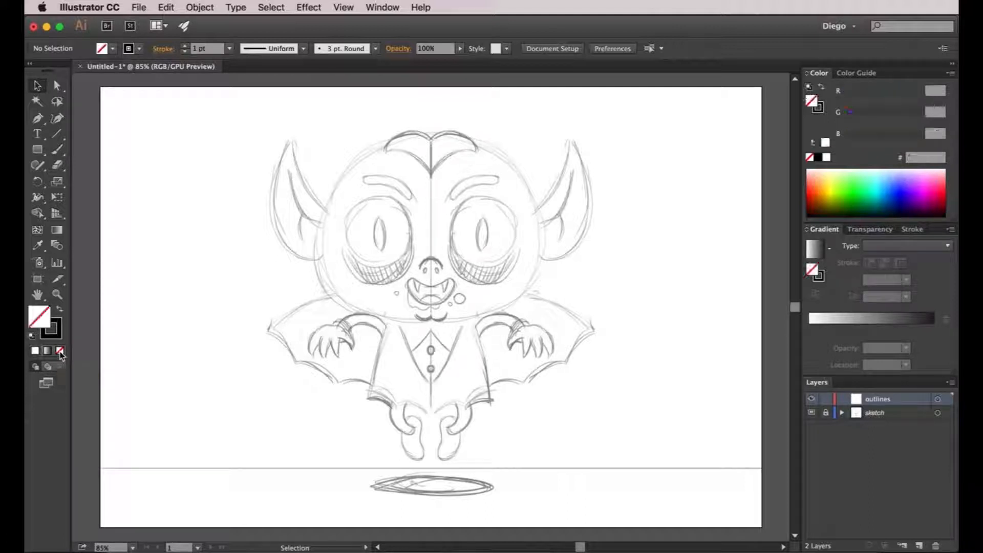
left_click(59, 330)
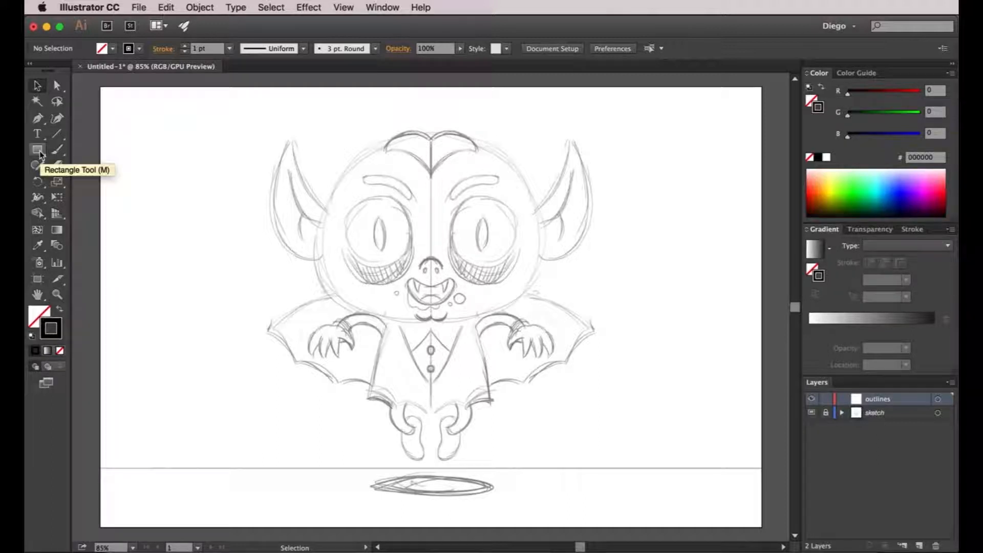
left_click_drag(40, 154, 75, 177)
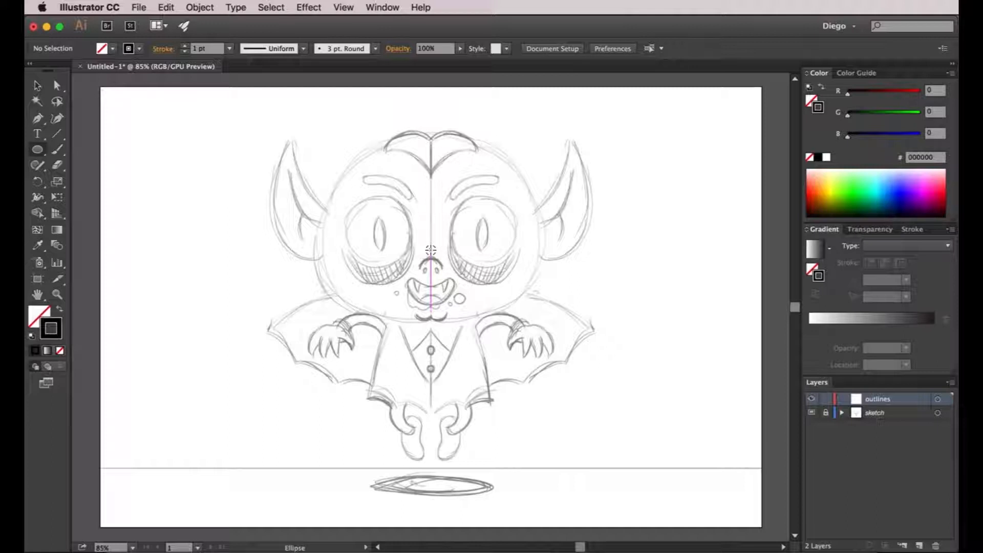
left_click_drag(430, 250, 319, 158)
key("v")
left_click(502, 195)
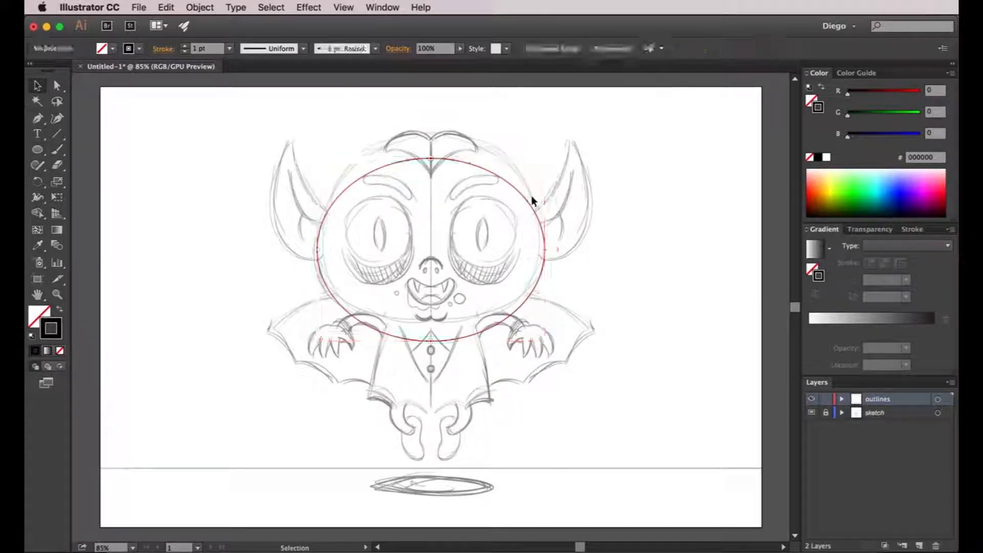
left_click_drag(524, 195, 523, 181)
left_click(601, 194)
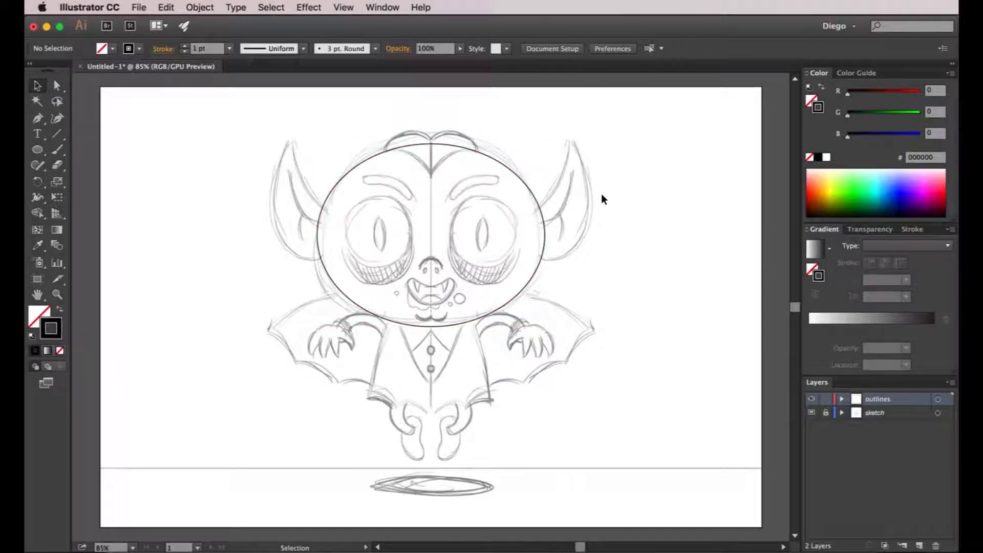
left_click(447, 148)
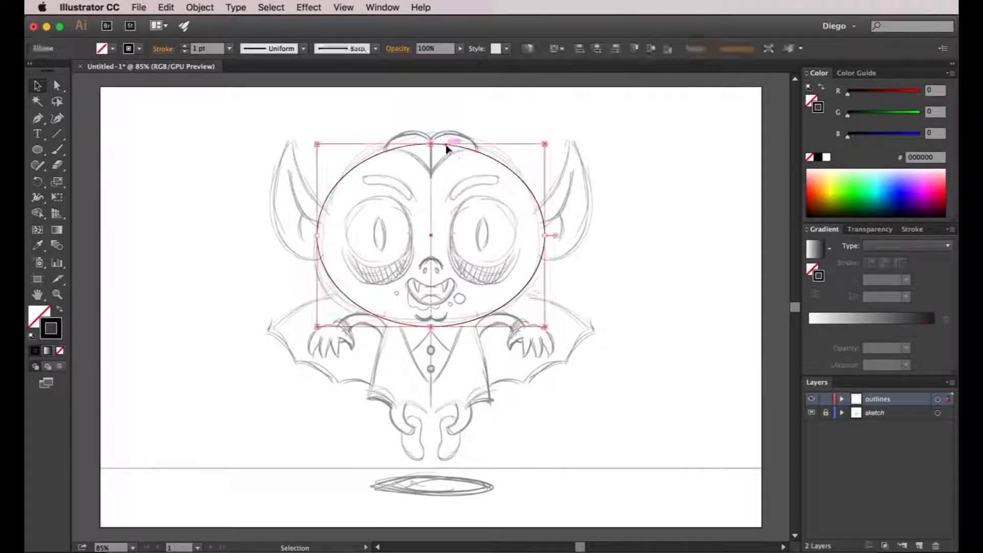
left_click(603, 191)
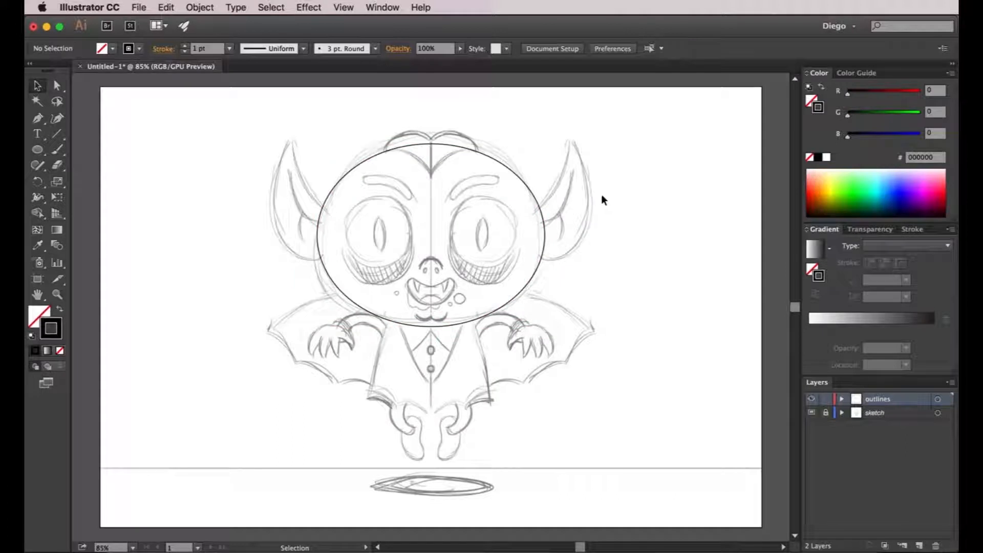
Lower the head ellipse's two side anchor points together to widen the jaw, and nudge the whole shape slightly up.
left_click(57, 88)
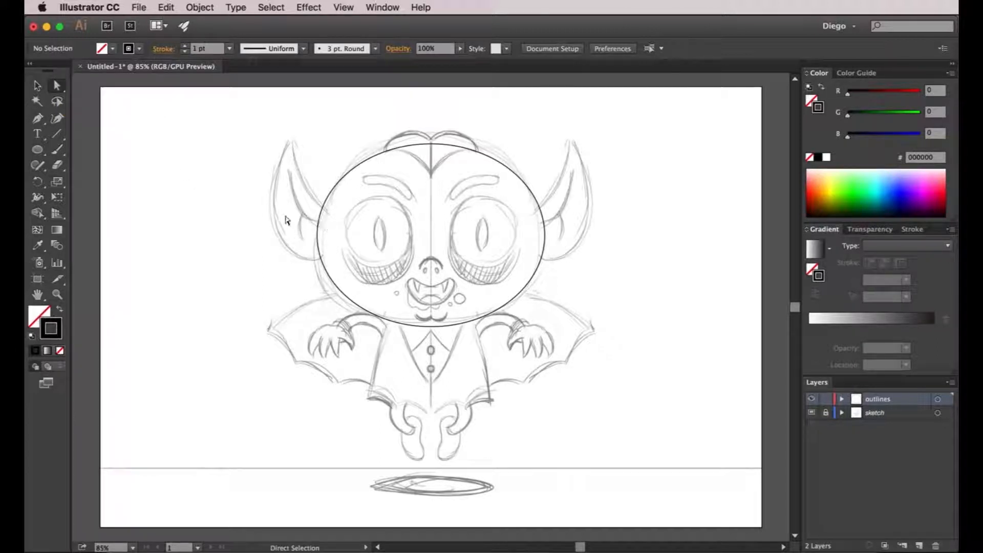
left_click_drag(260, 206, 636, 263)
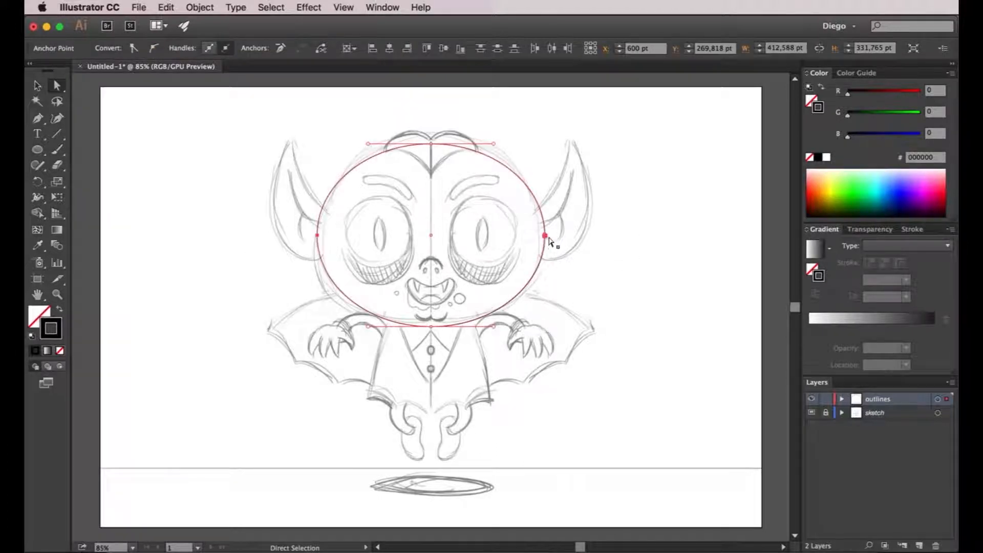
left_click_drag(544, 237, 546, 256)
left_click(602, 262)
key("v")
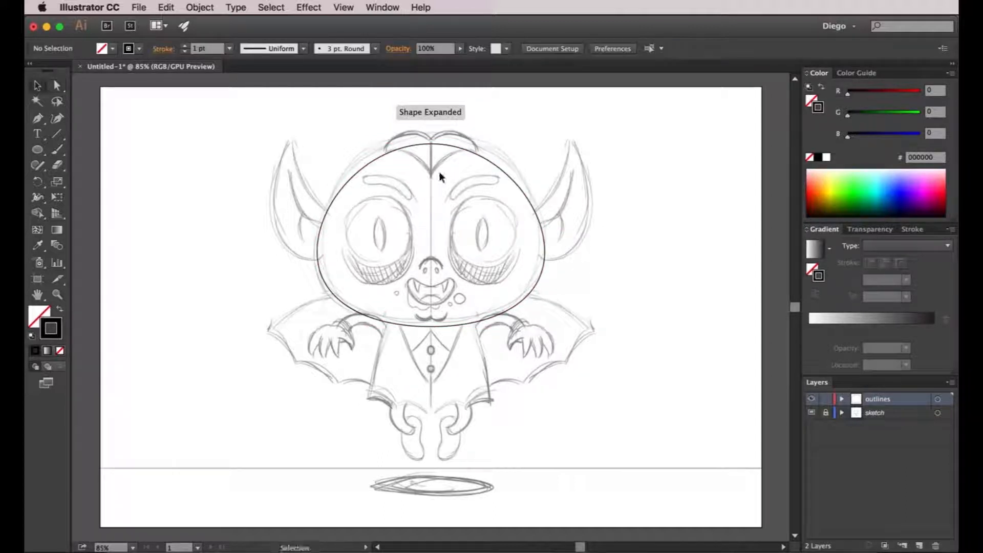
left_click(452, 147)
key("shift+Up")
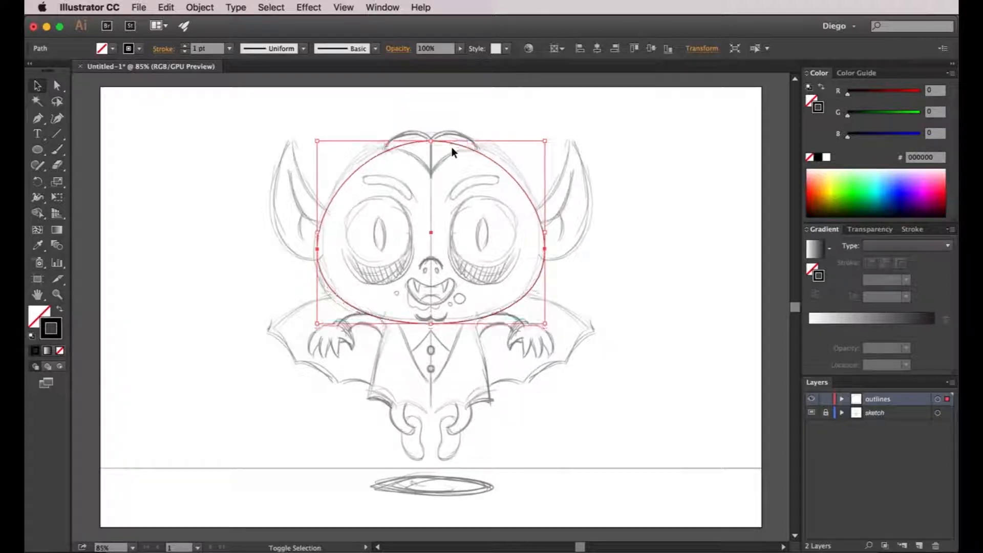
left_click(643, 189)
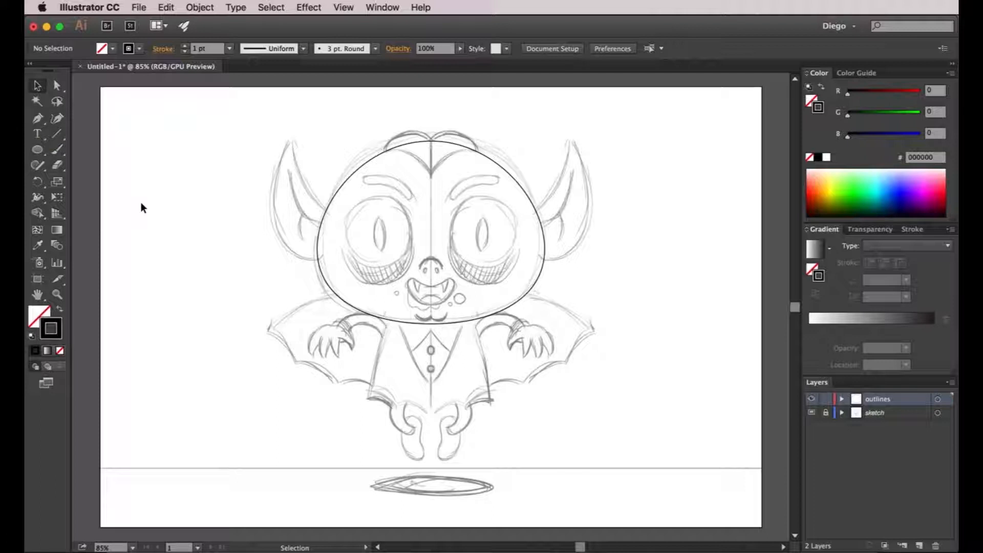
Draw a circle over the sketched eye on the left half of the face.
left_click(36, 152)
scroll(361, 219, "up", 1)
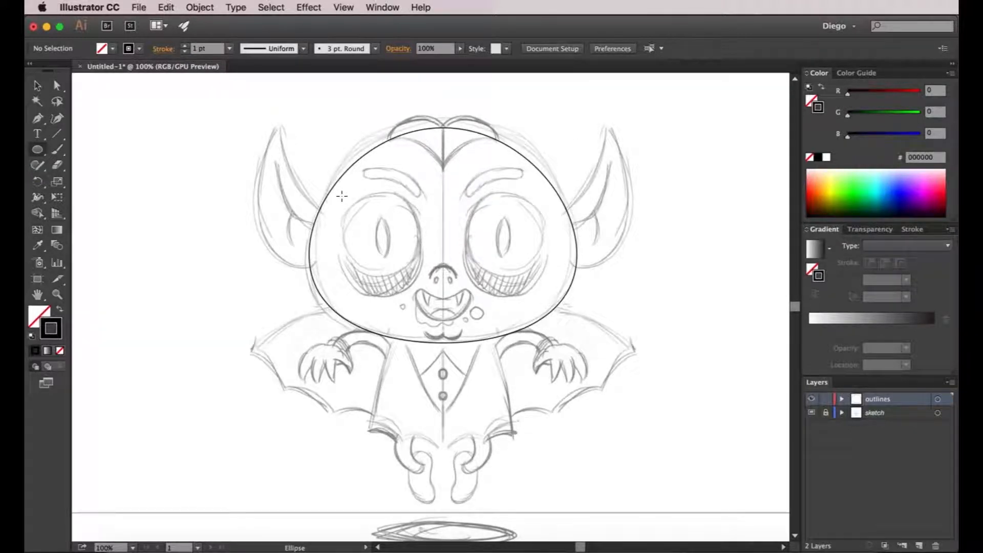
left_click_drag(342, 198, 401, 277)
key("v")
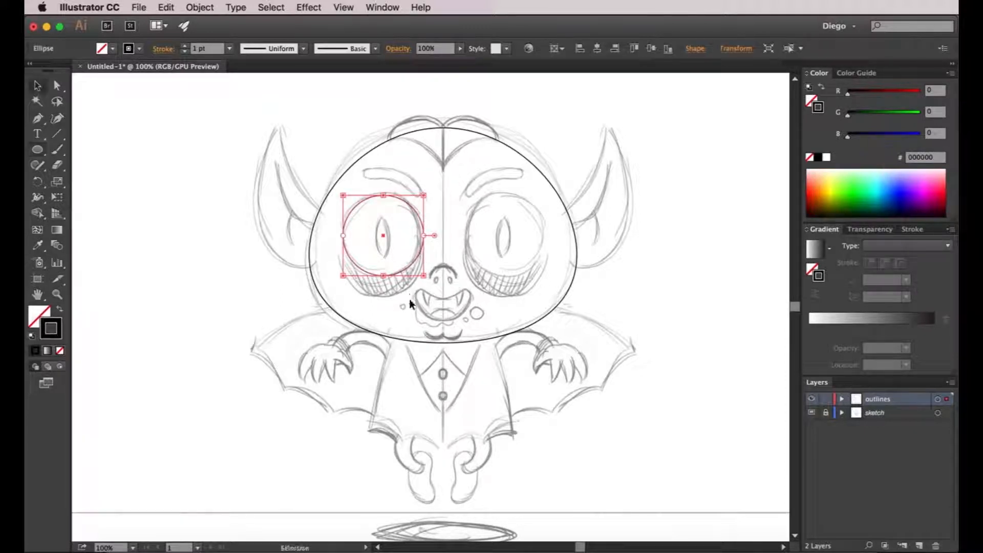
left_click(410, 299)
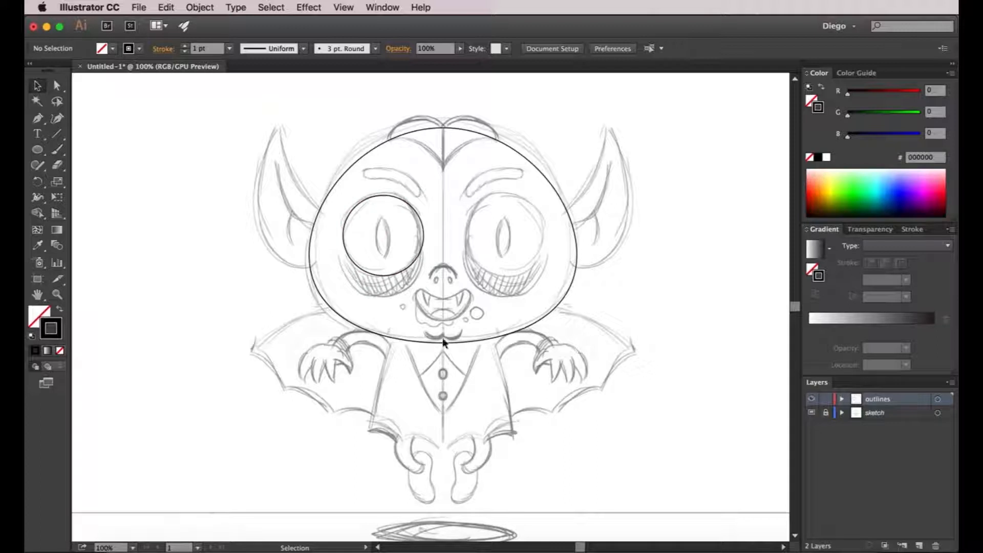
left_click_drag(443, 339, 408, 317)
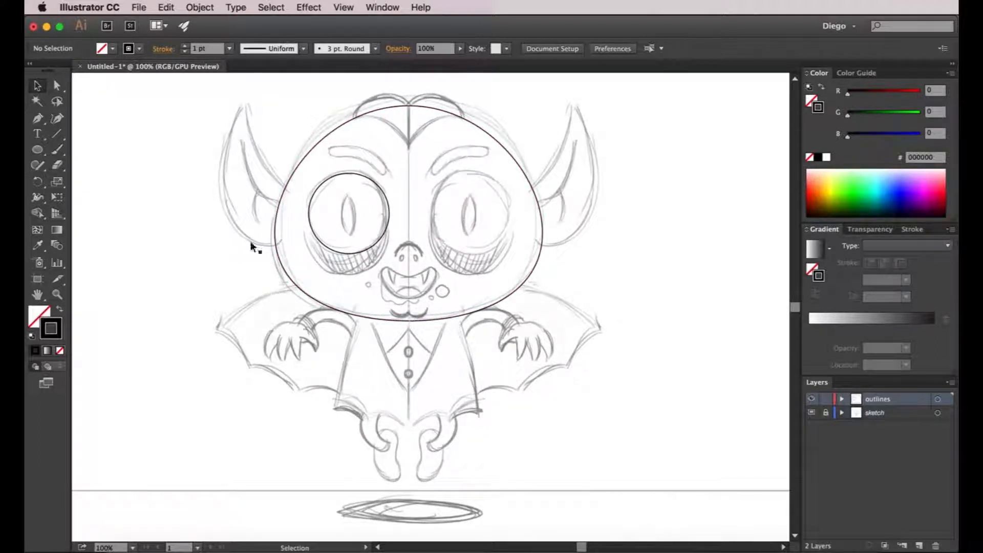
Draw a narrow vertical ellipse from the eye circle's centre to outline the pupil.
left_click(38, 151)
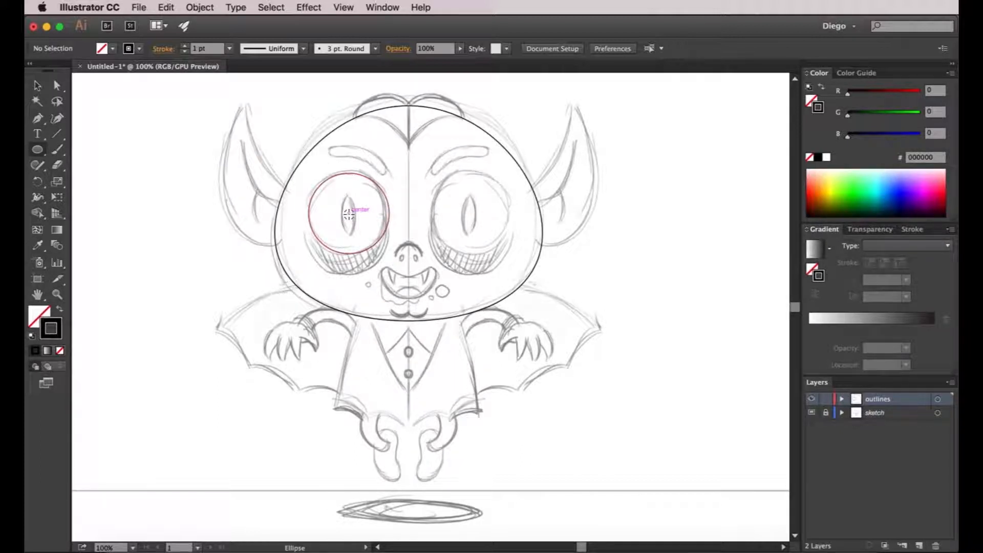
left_click_drag(349, 214, 341, 193)
key("a")
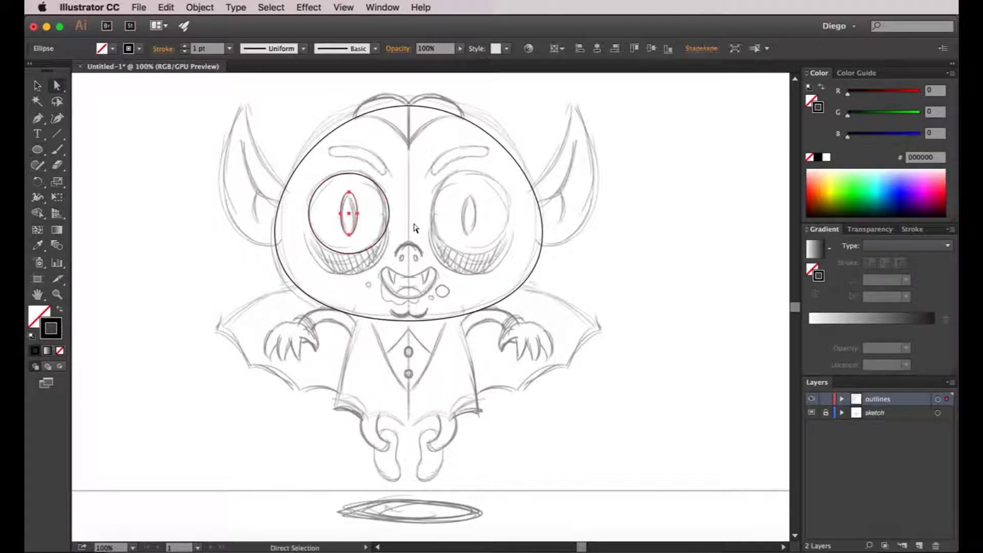
left_click(413, 227)
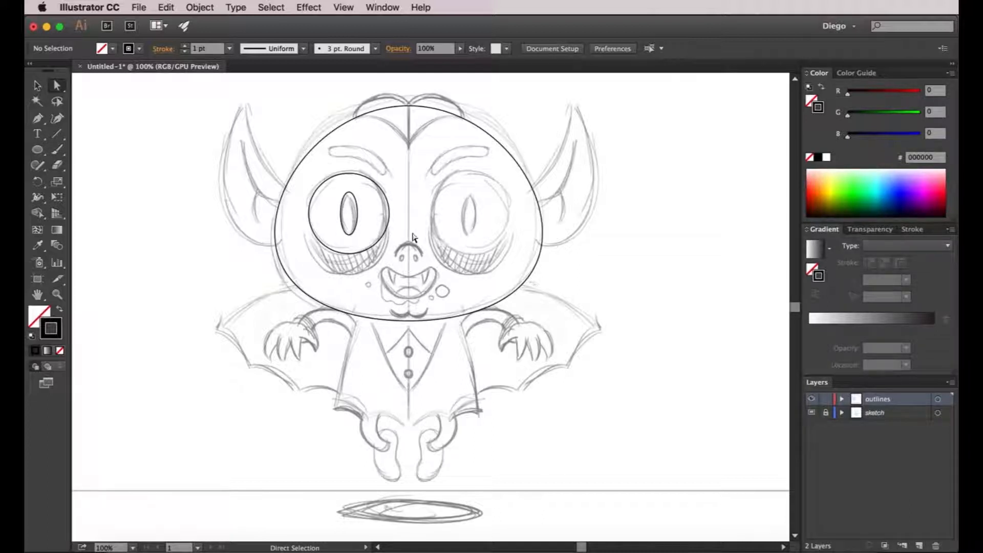
Convert the pupil's top and bottom anchor points to sharp corners.
key("shift+c")
key("super")
left_click(39, 119)
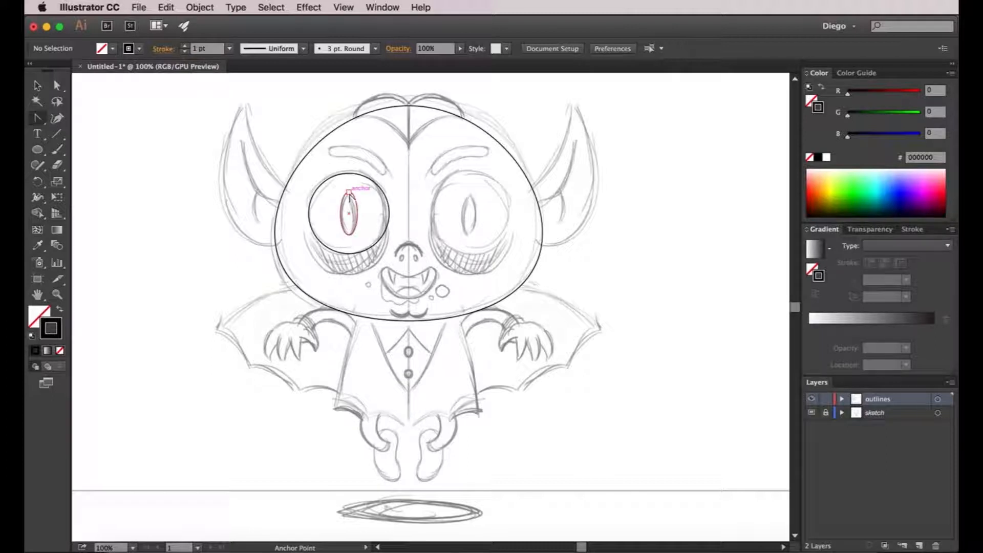
left_click(349, 193)
left_click(349, 235)
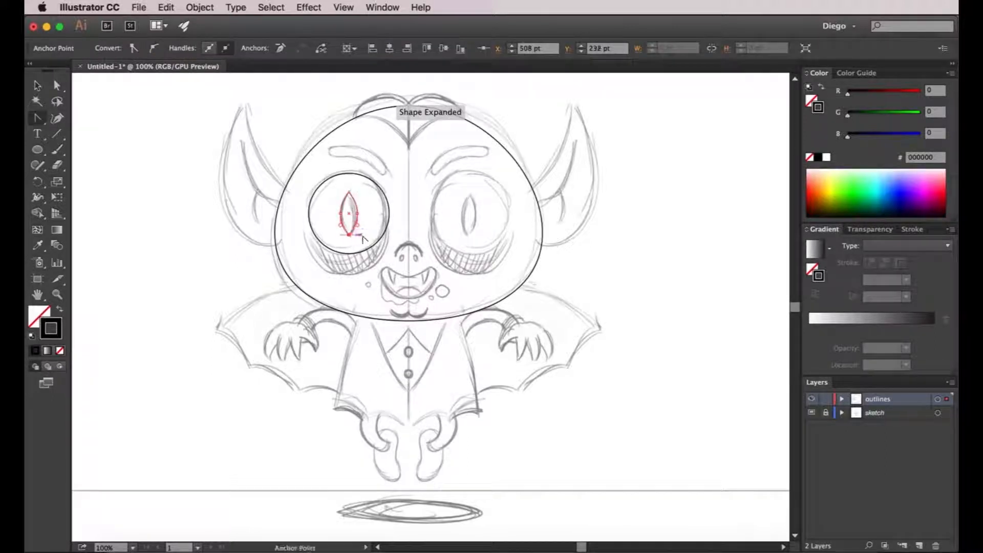
key("v")
left_click(376, 233)
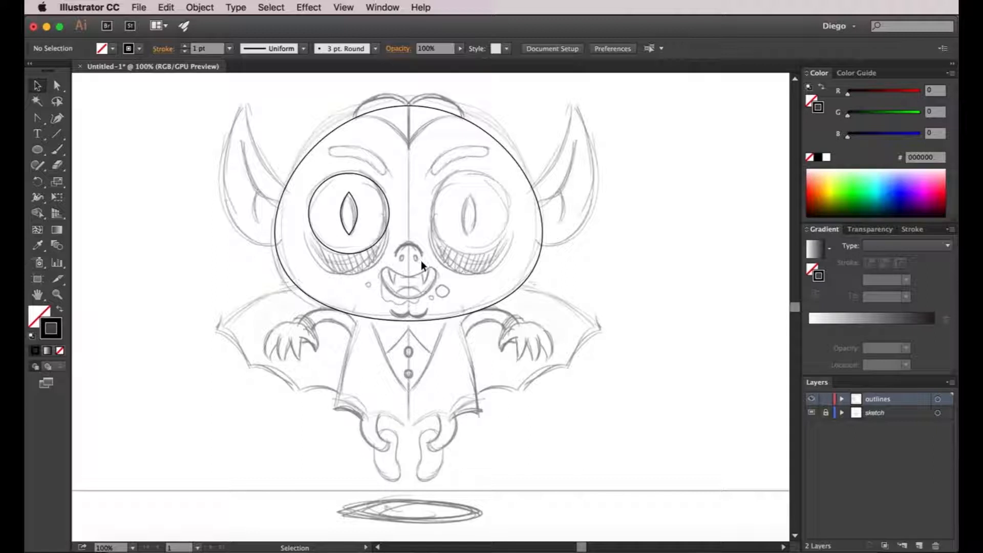
Draw an ellipse about 89 by 79 pt over the sketched mouth, centred on the face's midline.
left_click_drag(424, 262, 412, 268)
left_click(37, 149)
scroll(401, 284, "up", 2)
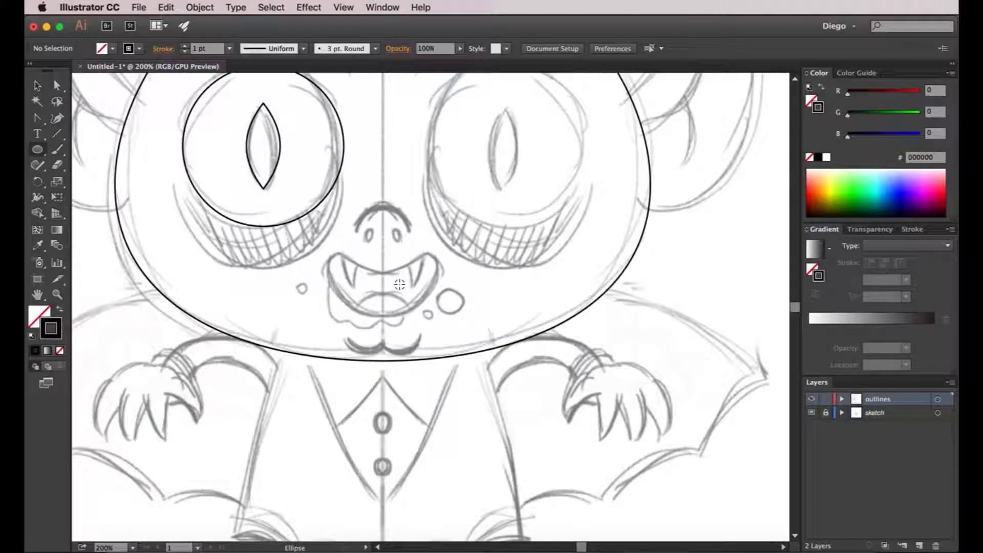
left_click_drag(387, 261, 399, 325)
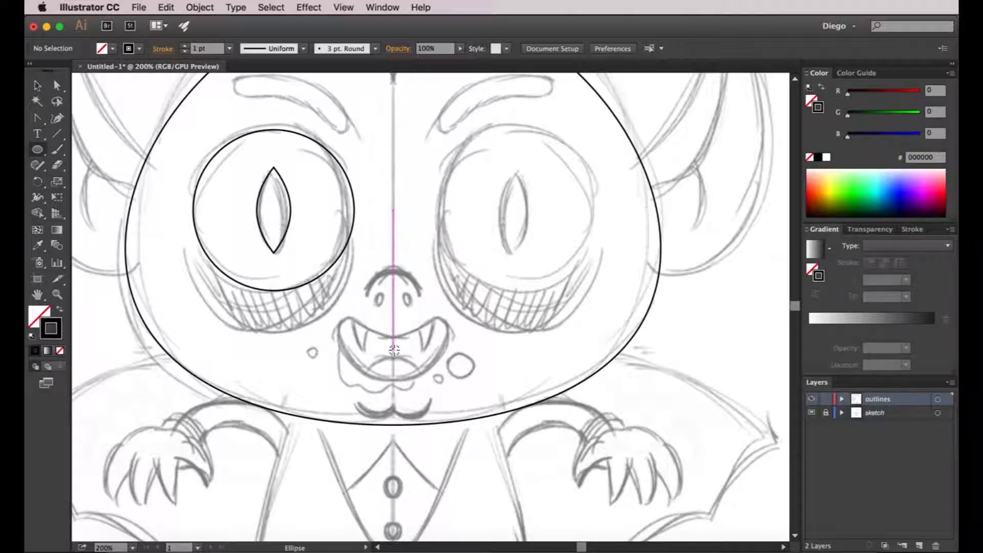
left_click_drag(393, 347, 336, 295)
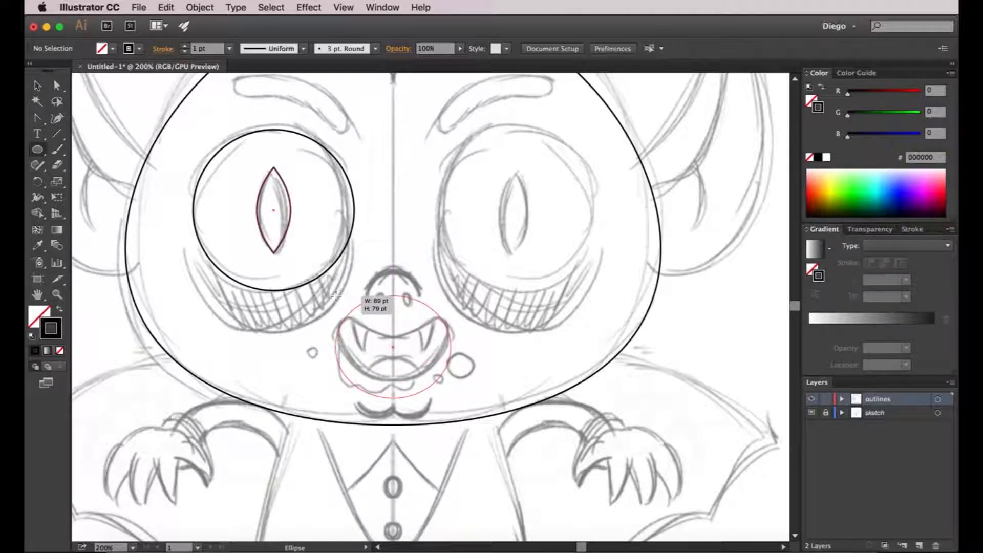
left_click_drag(336, 295, 335, 295)
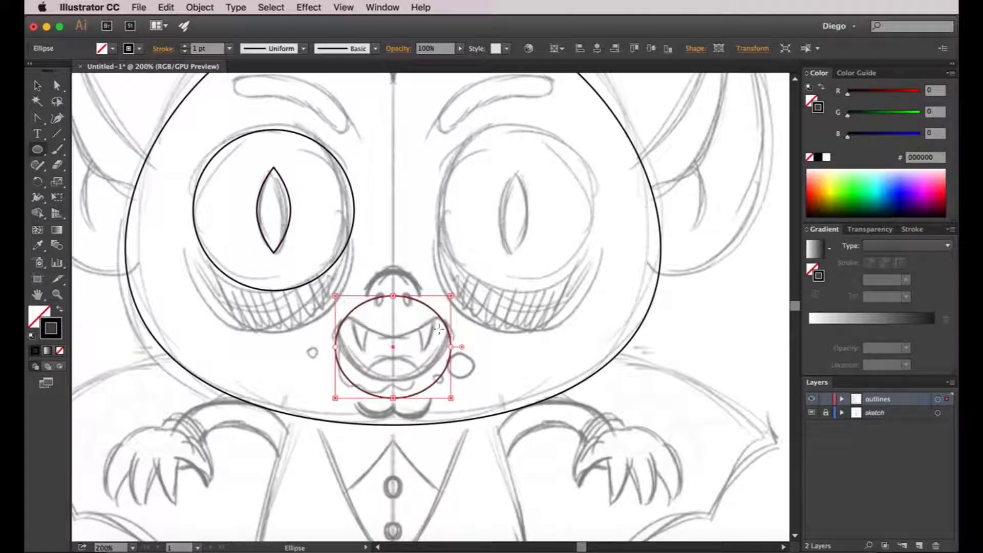
key("v")
left_click(472, 326)
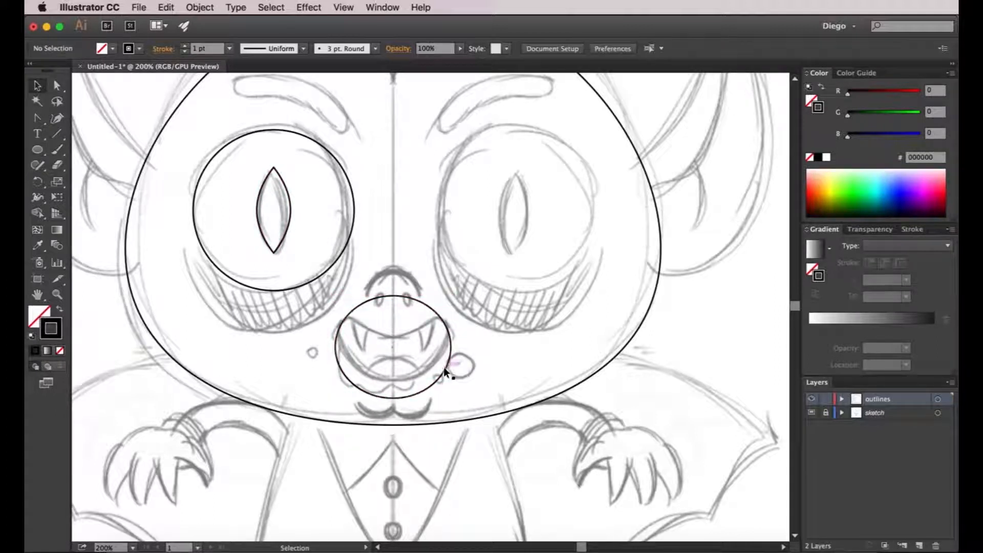
Move the mouth ellipse up so its lower edge follows the bottom of the sketched mouth.
left_click_drag(441, 378, 445, 358)
key("shift+Down")
key("a")
left_click(438, 271)
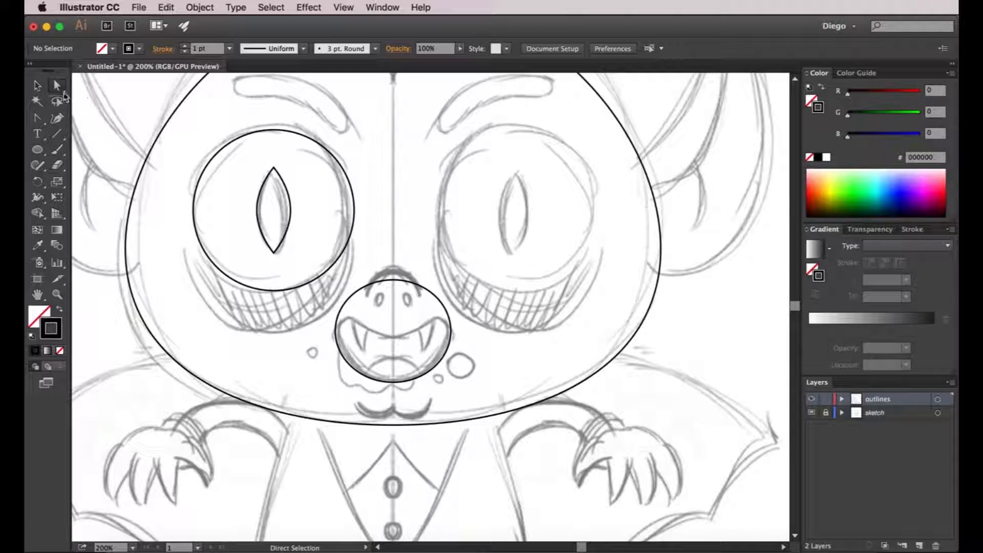
Pull the mouth ellipse's top anchor point straight down about 40 pt to form the smiling upper lip.
left_click(58, 87)
left_click(393, 281)
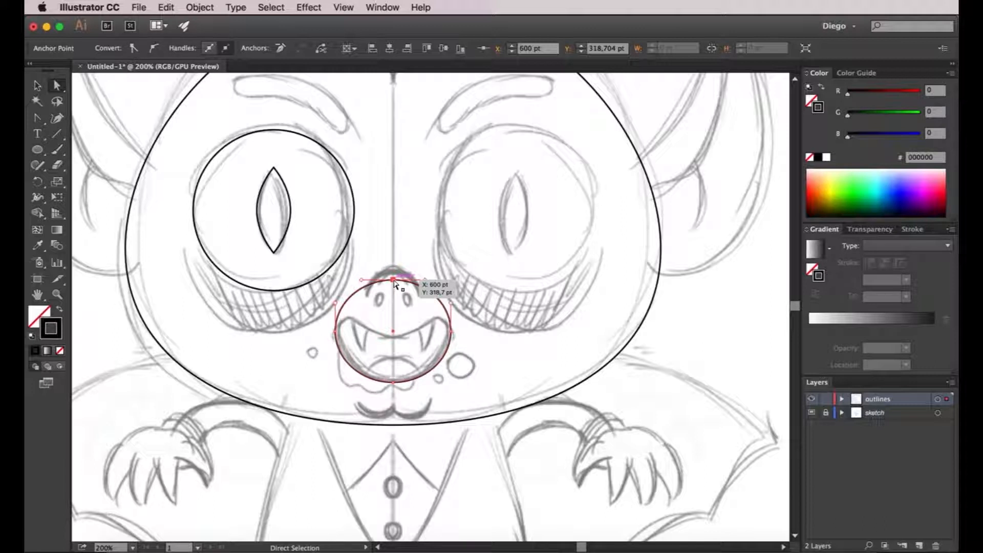
left_click_drag(393, 281, 390, 320)
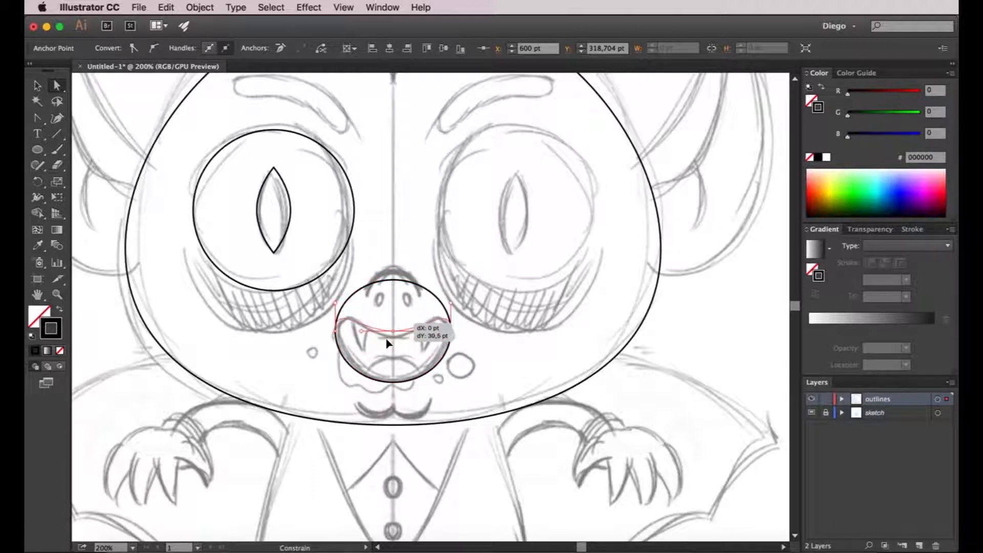
left_click_drag(388, 344, 388, 351)
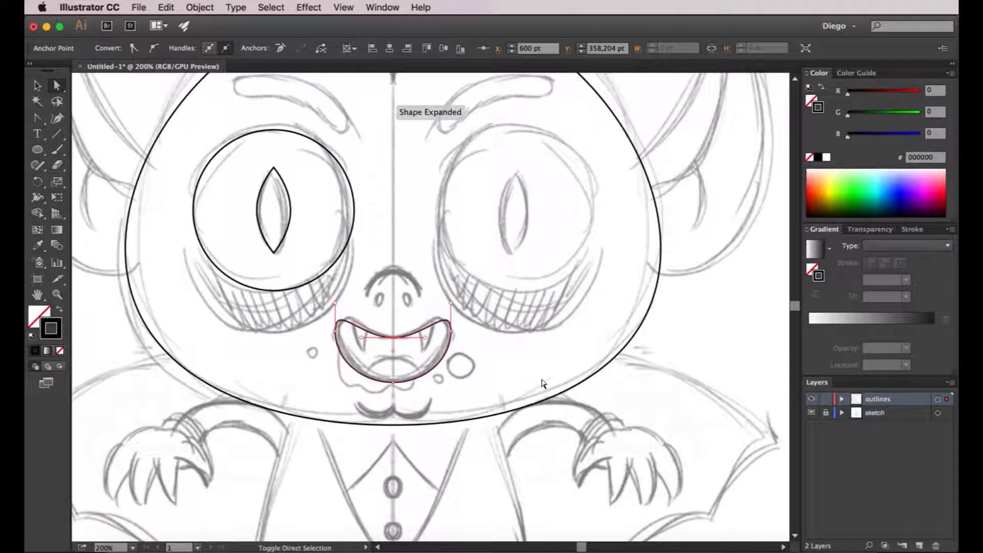
key("v")
left_click(505, 306)
Draw an ellipse for the tongue, centred on the mouth shape's bottom anchor point.
left_click_drag(504, 330, 479, 285)
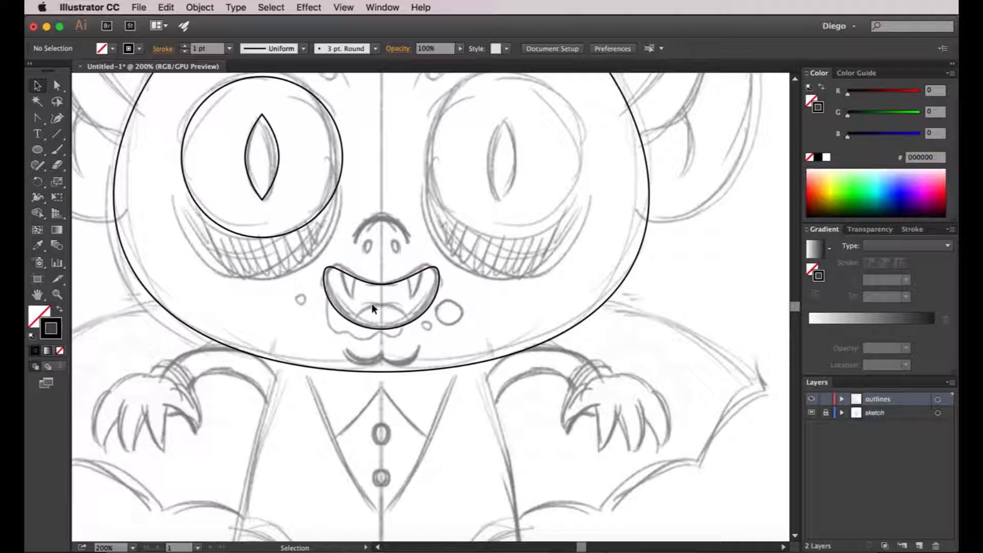
left_click(44, 153)
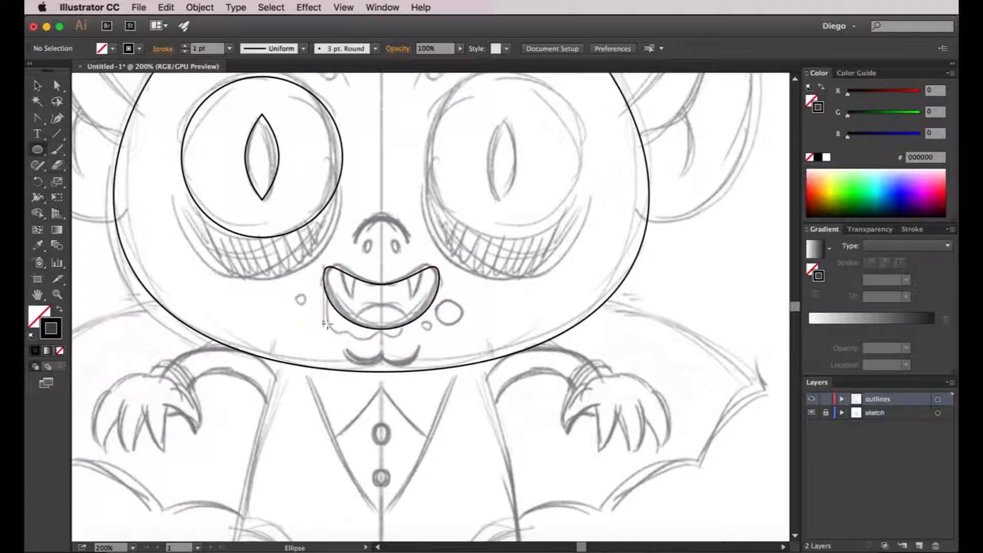
scroll(381, 328, "up", 1)
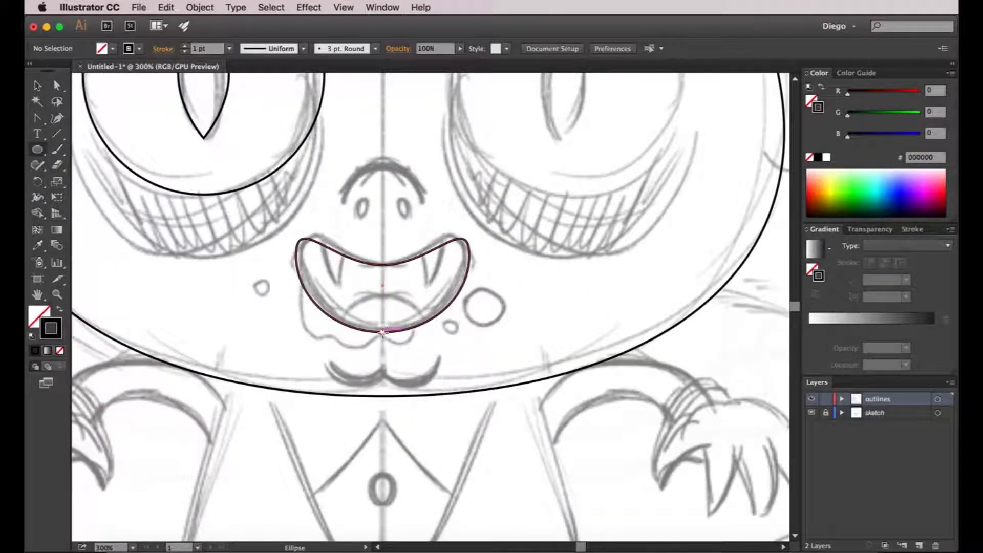
left_click_drag(383, 332, 334, 292)
key("v")
left_click(344, 242)
Draw a large ellipse for the eye bag, overlapping the eye circle on the left half of the face.
key("super+minus")
key("super+minus")
left_click(37, 151)
left_click_drag(100, 190, 86, 246)
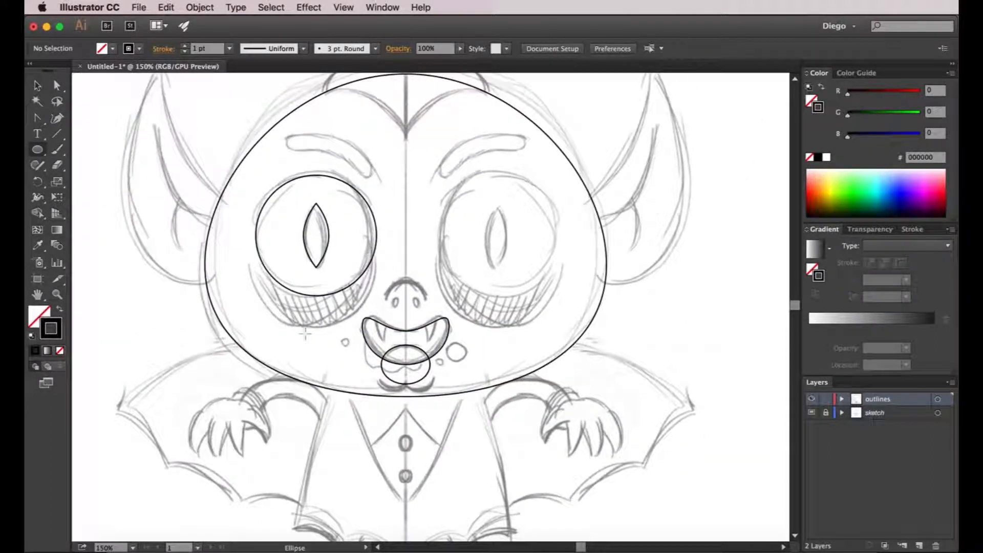
mouse_move(247, 194)
left_mouse_down()
mouse_move(410, 348)
mouse_move(379, 329)
left_mouse_up()
key("v")
left_click(395, 266)
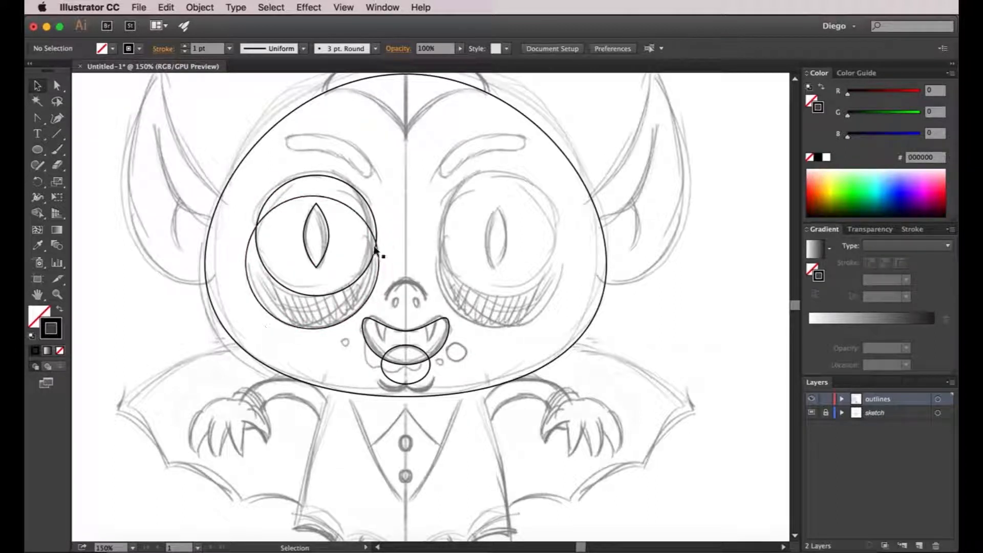
Draw a small ellipse over the left half of the sketched chin, just left of the midline.
key("space")
left_click_drag(400, 300, 378, 264)
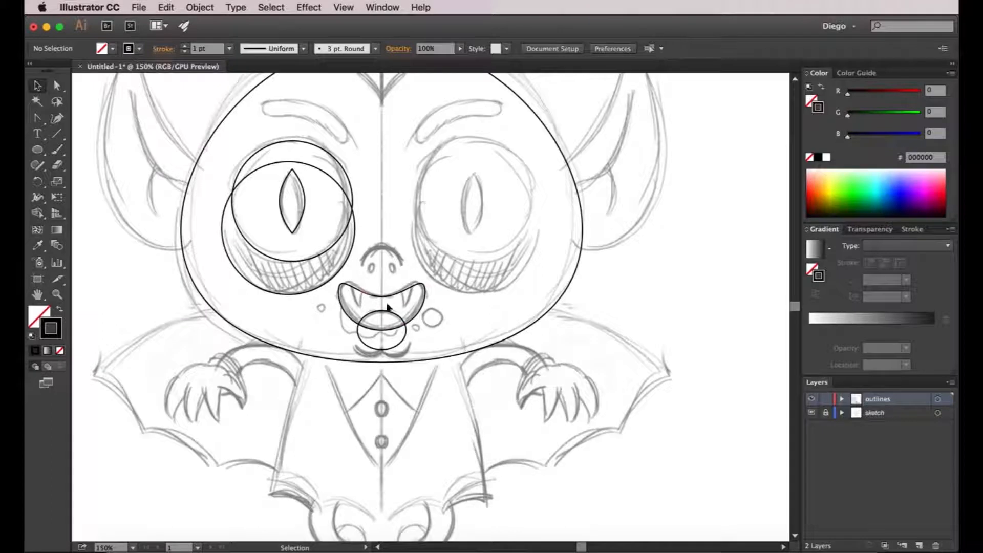
scroll(381, 340, "up", 3)
left_click(39, 149)
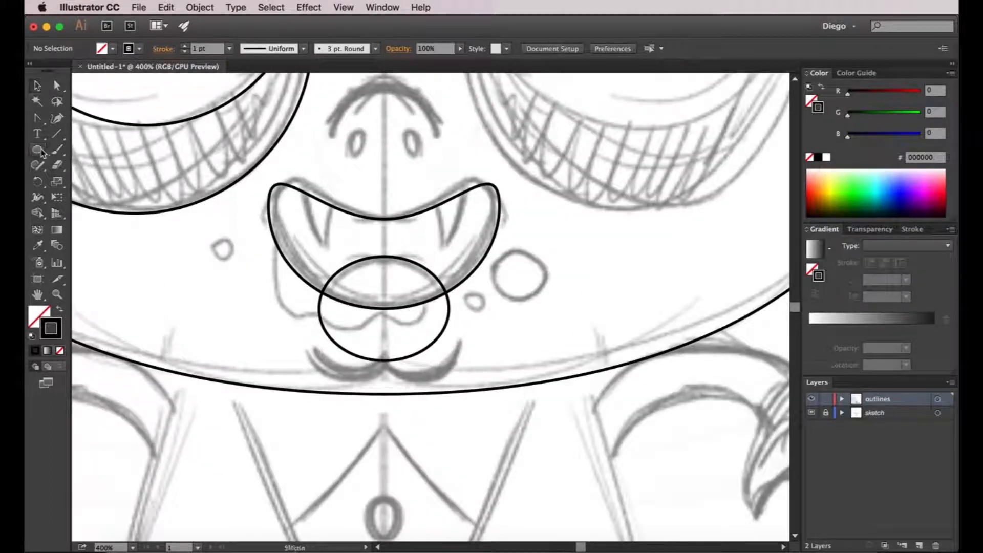
left_click_drag(306, 313, 394, 380)
left_click(434, 375)
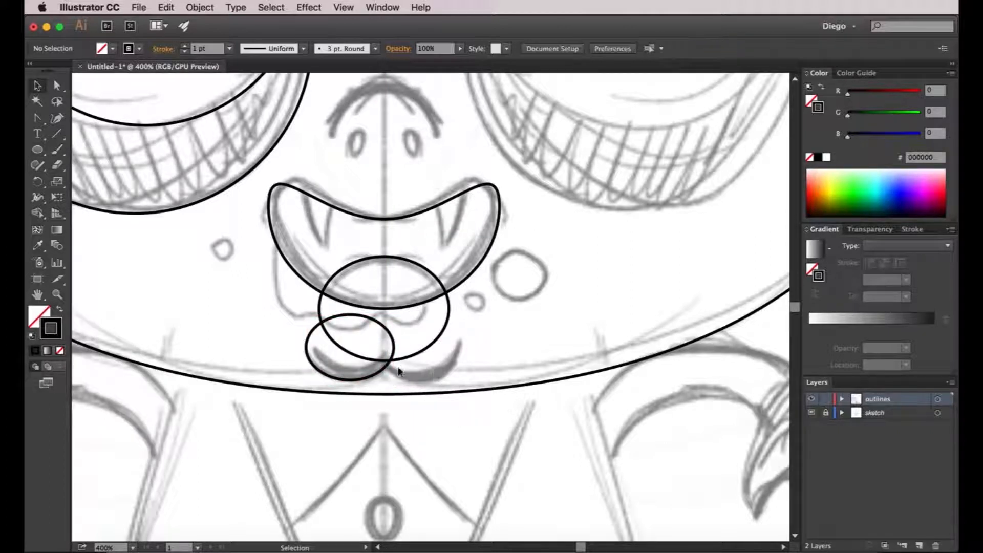
Duplicate the small chin ellipse horizontally onto the right half of the chin, overlapping the first at the midline.
left_click(389, 336)
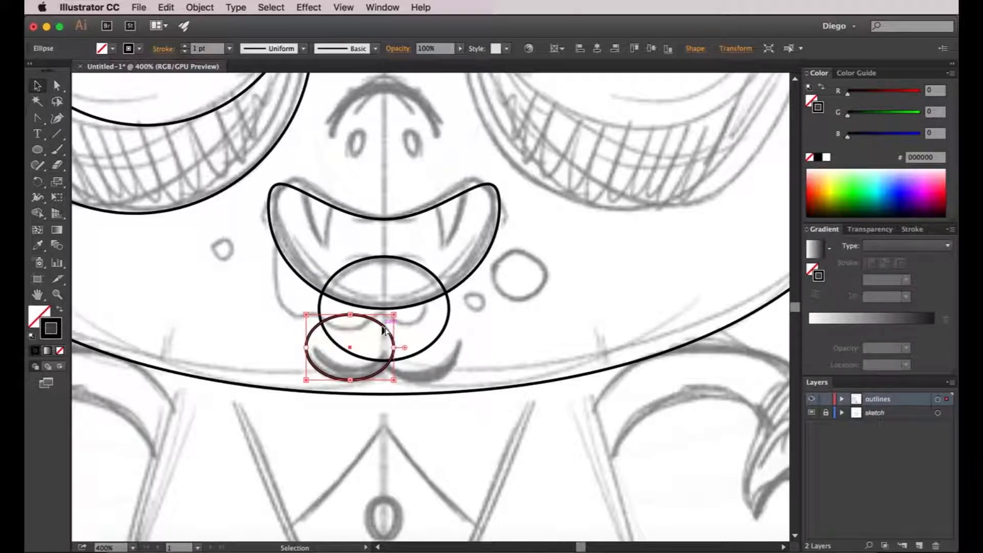
left_click_drag(385, 330, 452, 333)
left_click(545, 341)
left_click(385, 378)
left_click(405, 379)
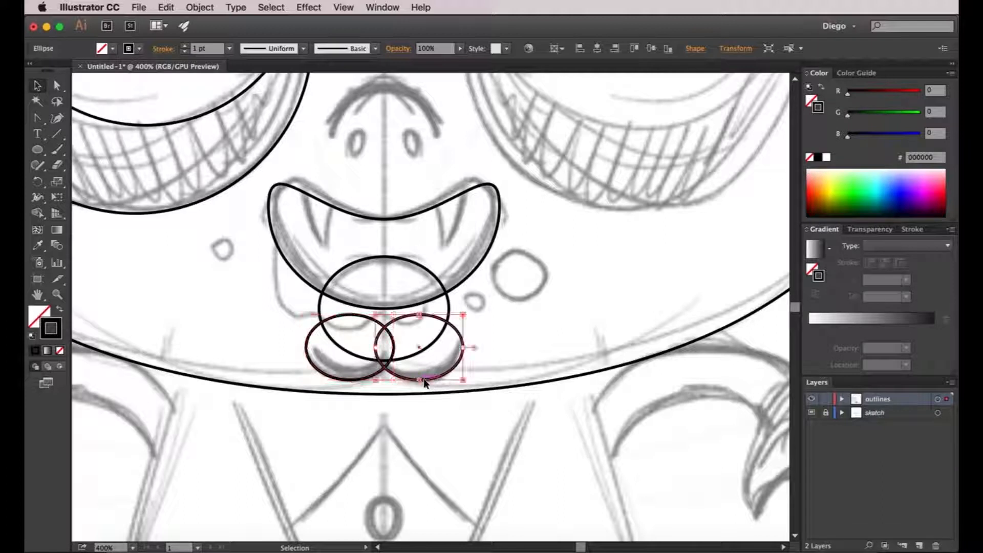
left_click(460, 370)
Draw a circle from its centre on the face's midline to outline the sketched nose.
key("super+minus")
scroll(424, 366, "up", 5)
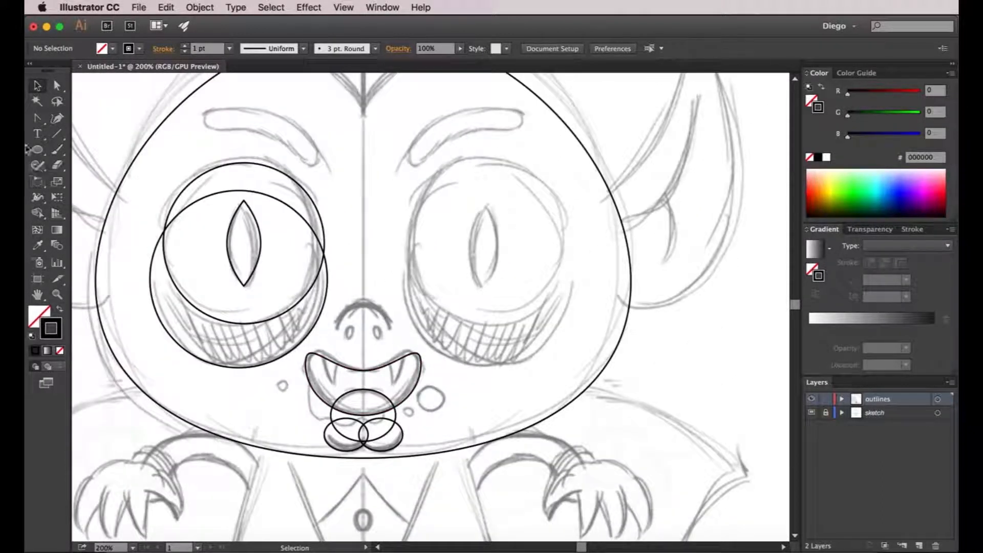
left_click(37, 149)
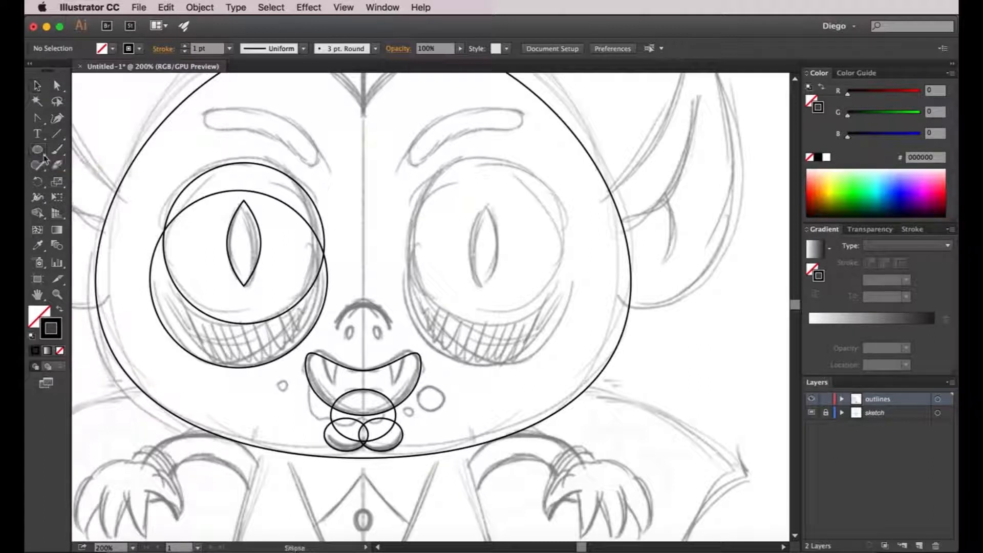
scroll(362, 324, "up", 1)
scroll(363, 324, "up", 1)
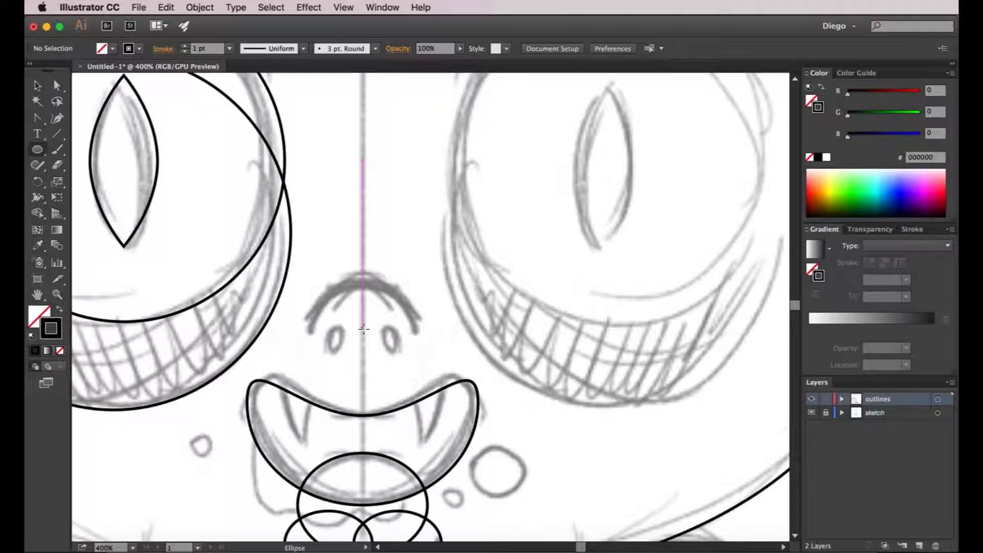
left_click_drag(364, 333, 313, 281)
key("a")
left_click(442, 292)
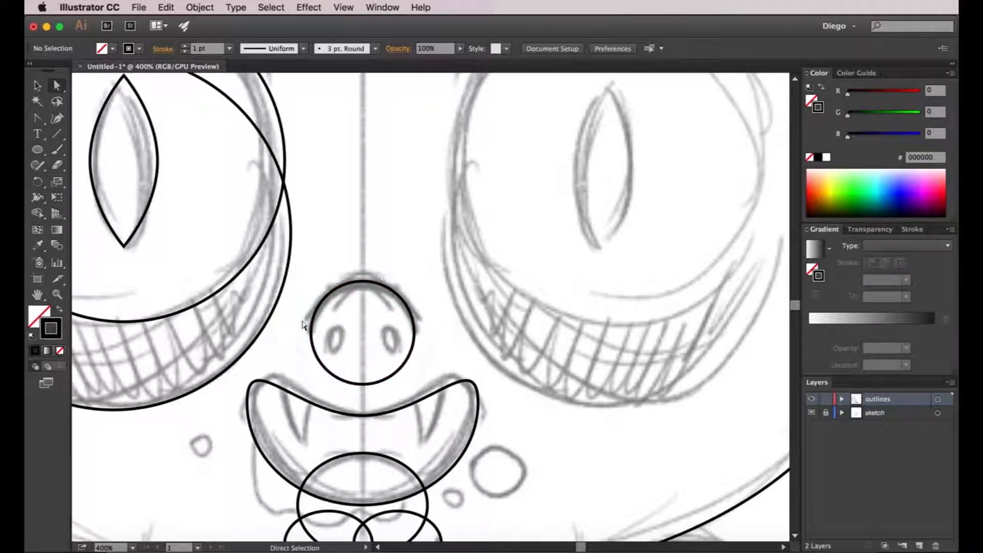
Draw a narrow vertical ellipse about 6 by 11 pt over the left nostril inside the nose circle.
scroll(405, 371, "down", 3)
scroll(396, 358, "up", 5)
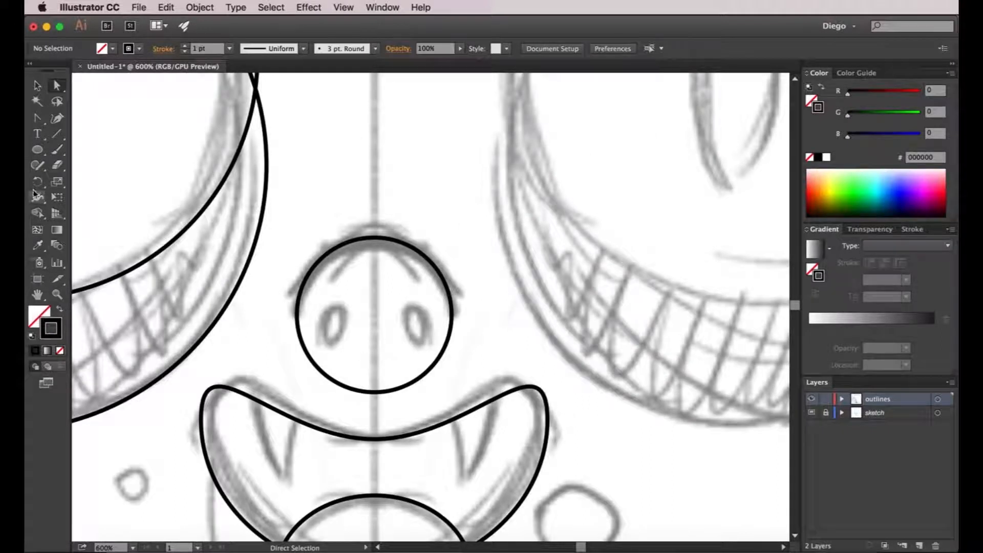
key("l")
scroll(333, 341, "up", 3)
left_click_drag(321, 267, 369, 357)
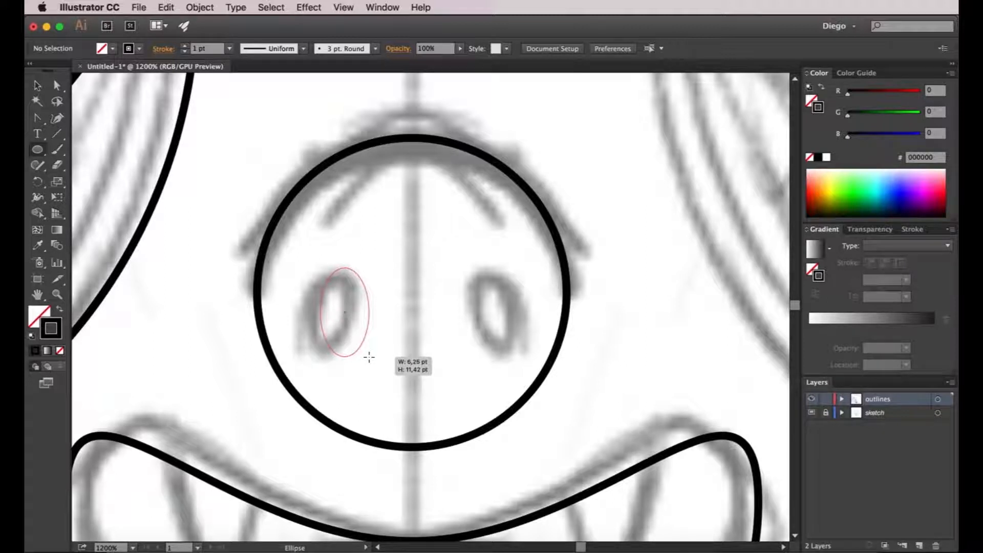
left_click_drag(369, 357, 369, 357)
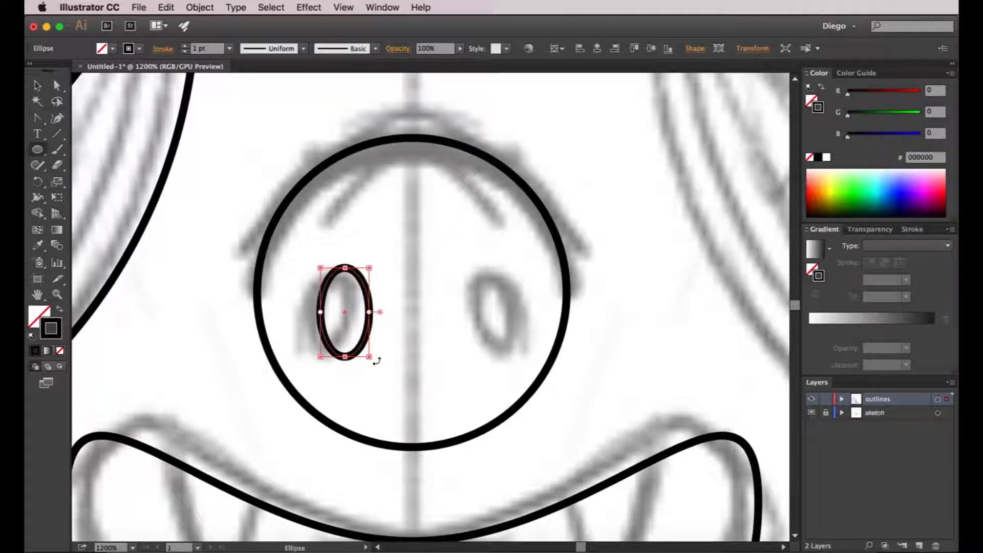
Rotate the nostril ellipse slightly clockwise and nudge it left onto the sketched nostril.
left_click_drag(376, 361, 363, 369)
key("shift+Left")
key("shift+Right")
key("Left")
key("Left")
key("Left")
key("v")
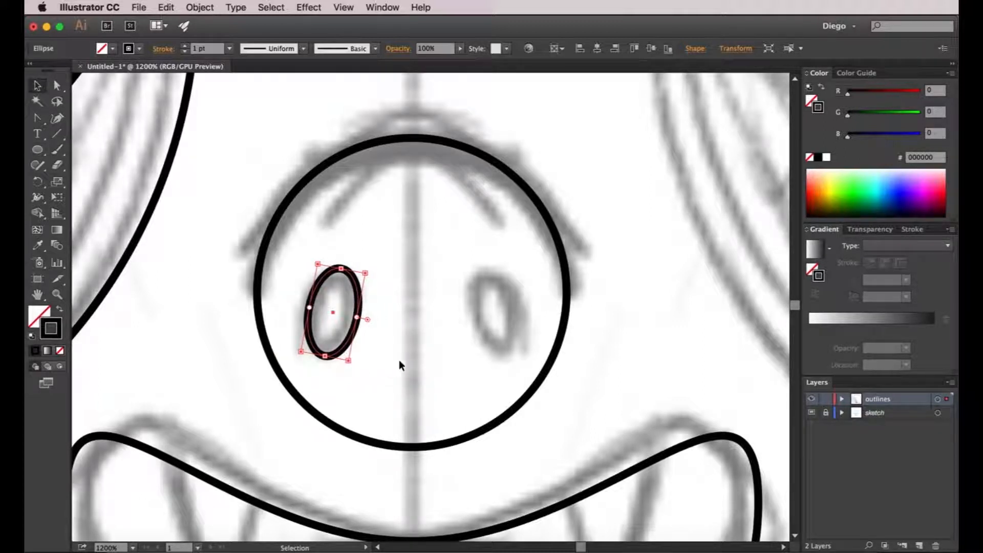
left_click(405, 360)
Duplicate the tilted nostril horizontally onto the sketched nostril on the right side of the nose.
scroll(416, 357, "right", 2)
scroll(416, 357, "up", 1)
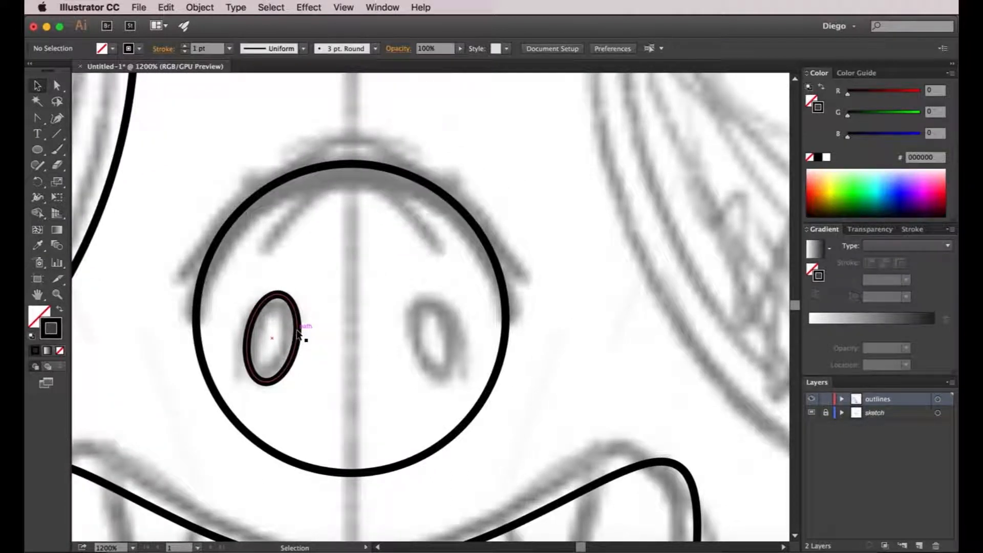
left_click_drag(297, 333, 454, 339)
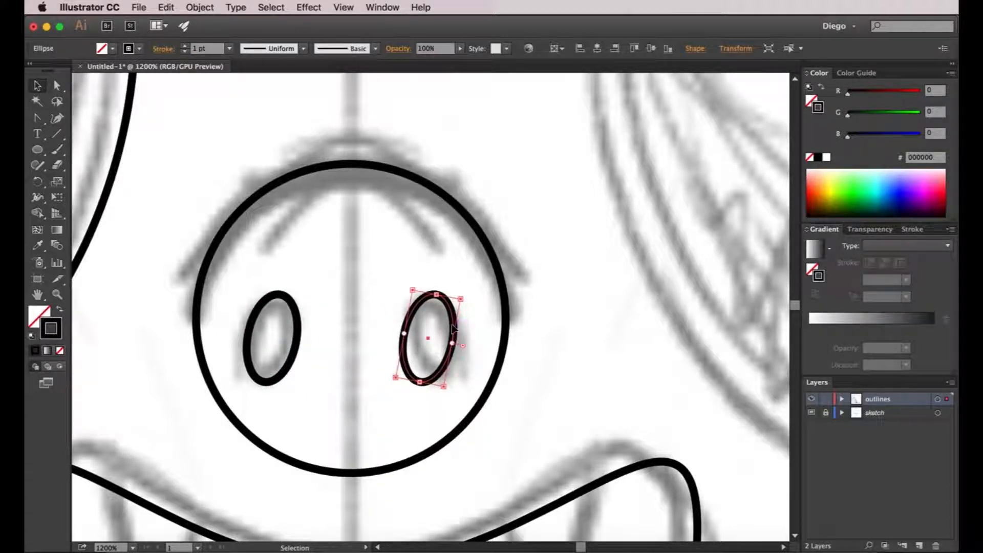
Reflect the right nostril across the vertical axis at 90° so it mirrors the left one.
right_click(453, 329)
mouse_move(504, 490)
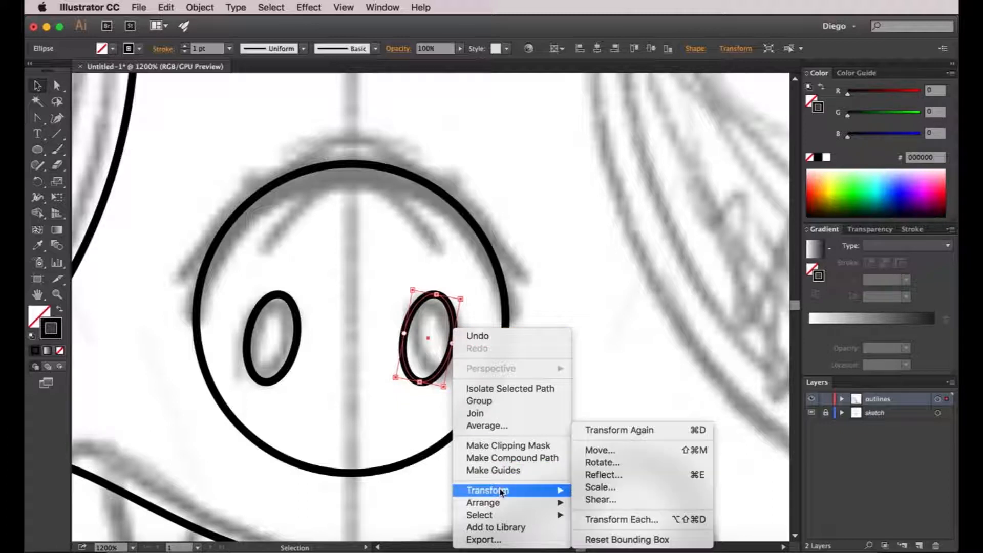
left_click(625, 480)
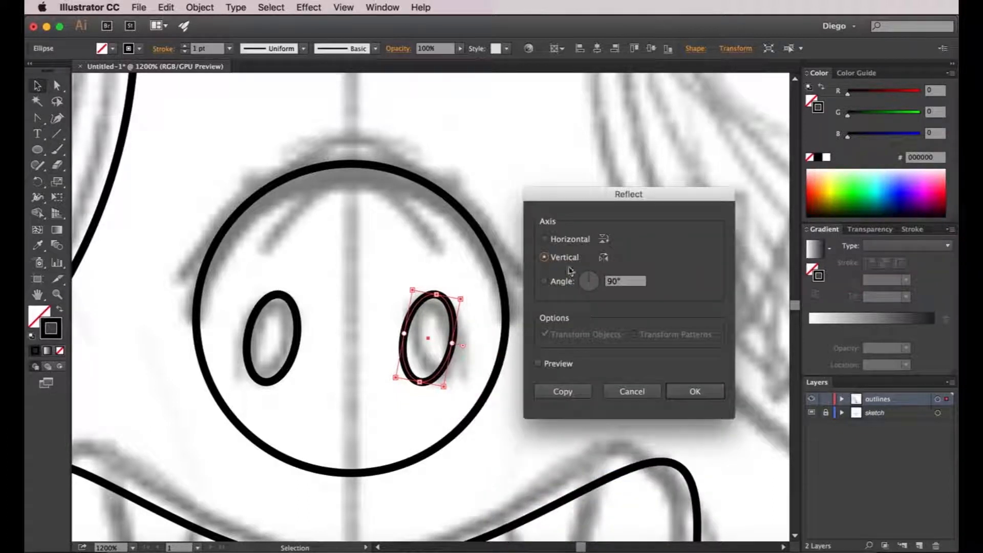
left_click(695, 391)
left_click(670, 368)
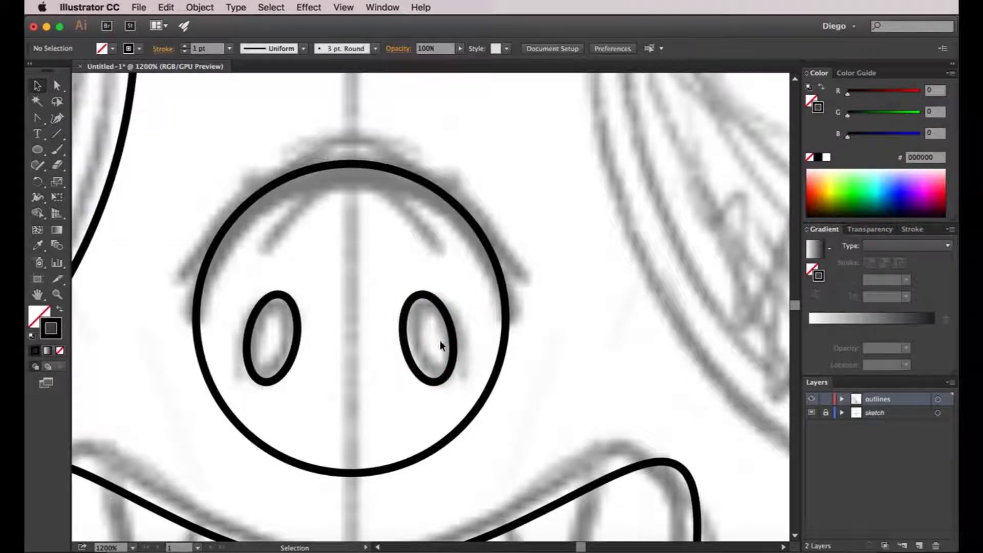
scroll(441, 343, "down", 2)
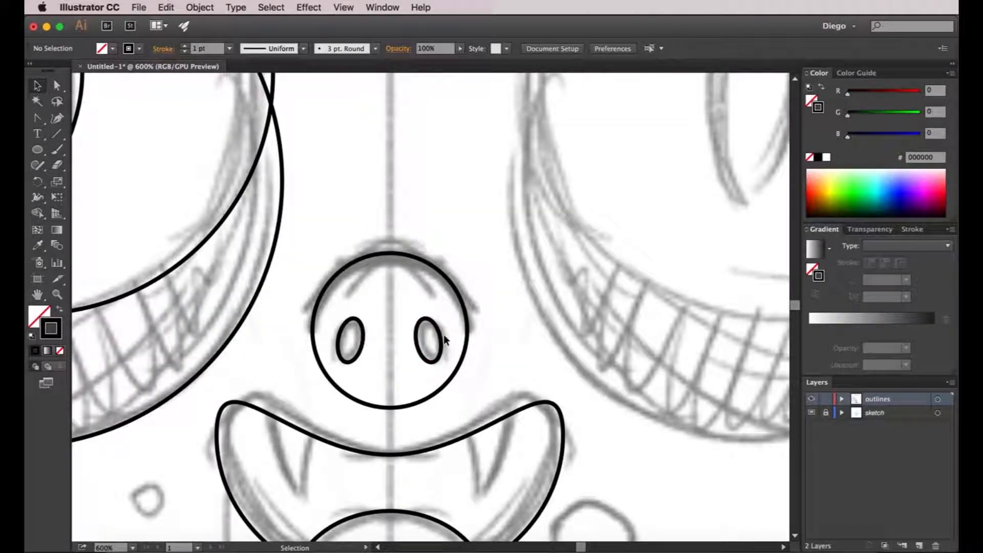
left_click(439, 341)
left_click(545, 355)
scroll(369, 347, "up", 1)
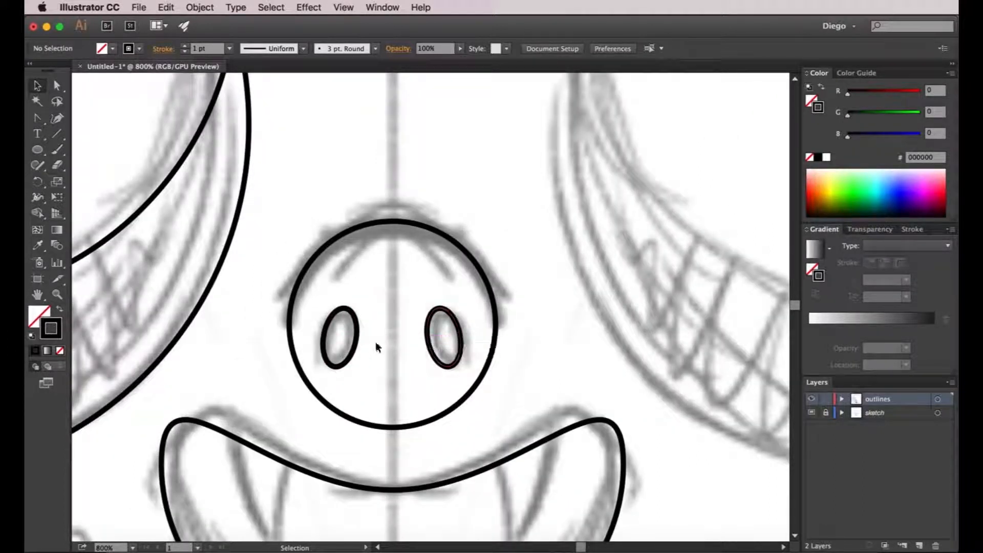
Draw a tall vertical ellipse over the sketched foot on the left half of the body.
scroll(464, 341, "down", 4)
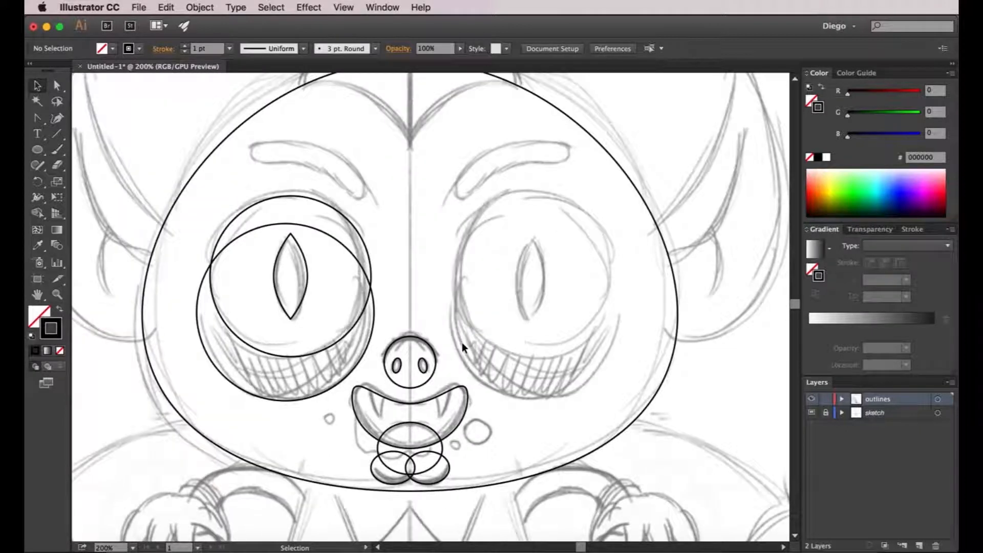
left_click_drag(462, 347, 499, 284)
scroll(496, 324, "down", 1)
left_click_drag(490, 403, 481, 260)
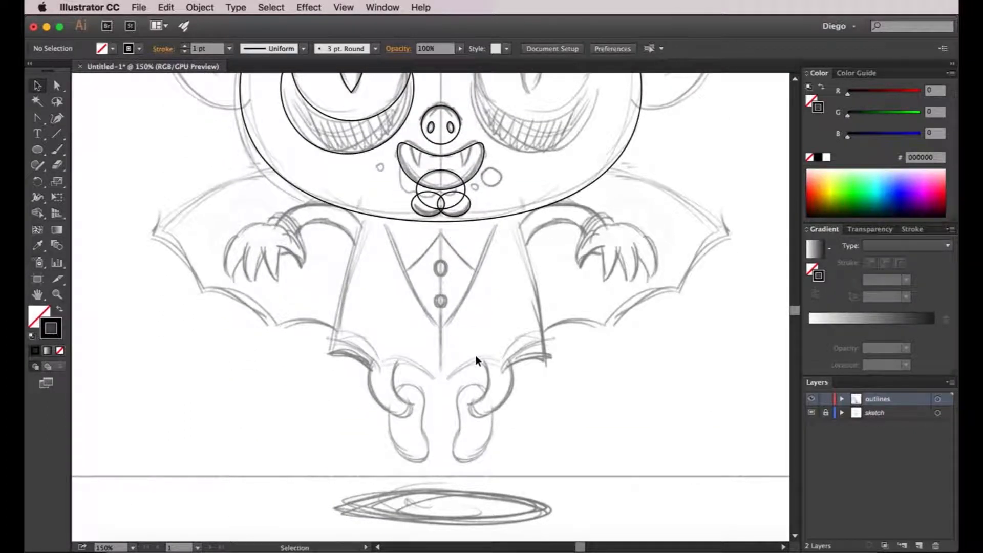
left_click(34, 156)
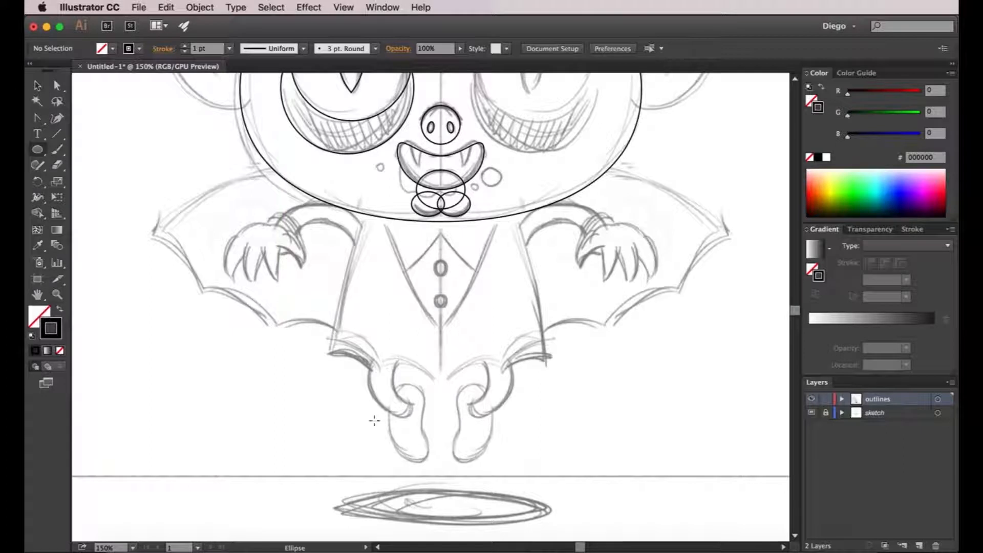
scroll(411, 412, "up", 1)
left_click_drag(415, 415, 389, 316)
scroll(389, 316, "up", 1)
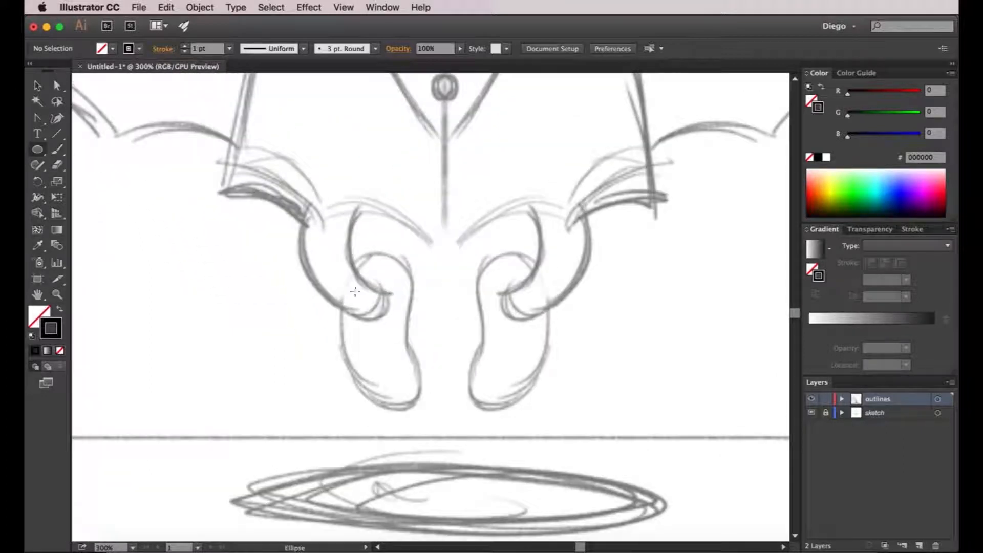
mouse_move(343, 244)
left_mouse_down()
mouse_move(416, 393)
mouse_move(449, 416)
left_mouse_up()
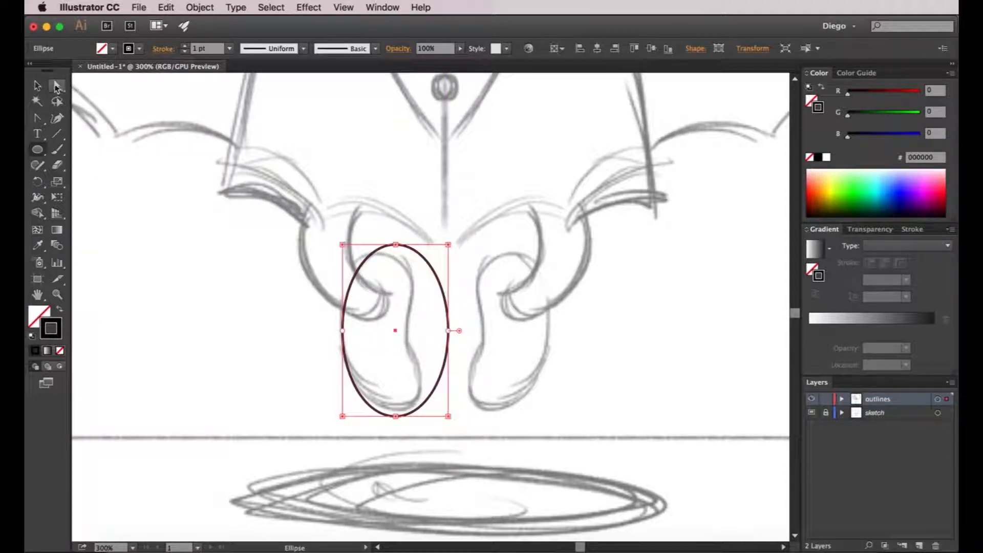
Move the foot ellipse's inner anchor about 21 pt left to form a bean-shaped outline following the sketch.
left_click(57, 86)
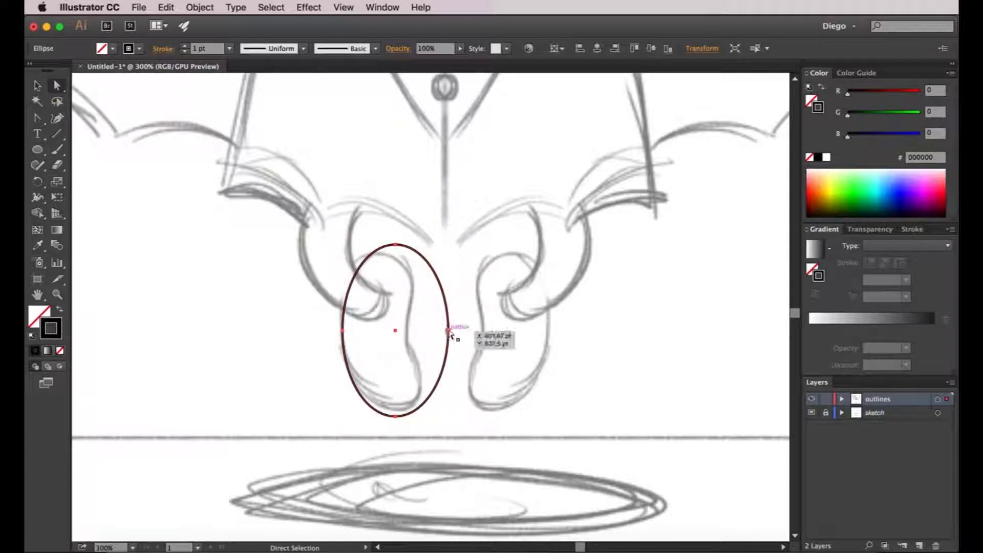
left_click_drag(448, 332, 410, 332)
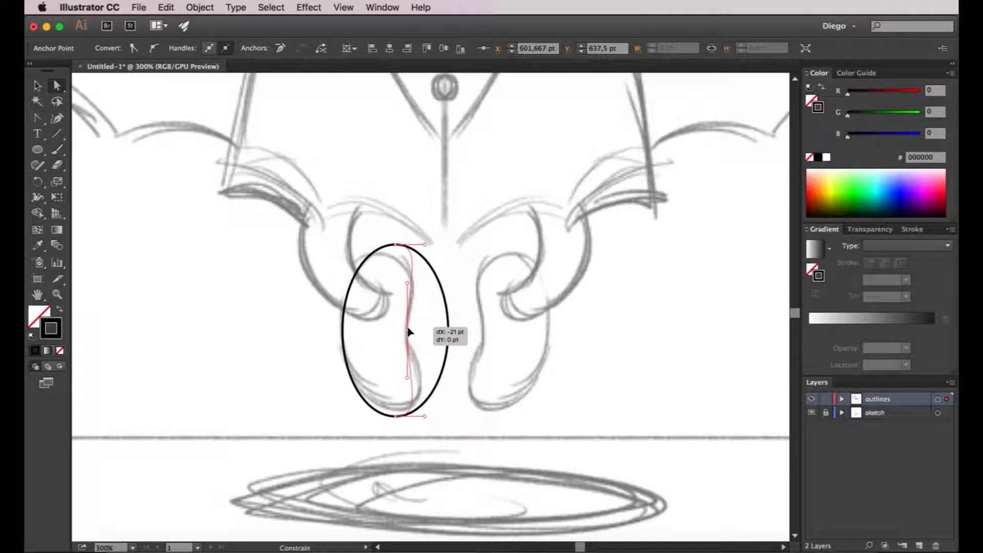
left_click_drag(409, 331, 409, 332)
left_click(458, 351)
Lower the foot outline's top edge to the sketch and rotate the shape about 5° counterclockwise.
key("v")
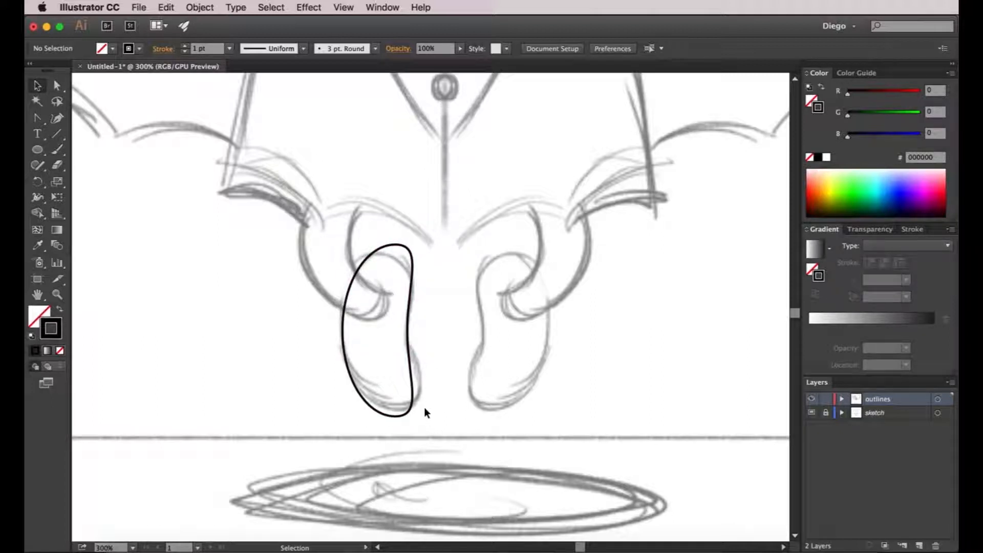
left_click(395, 249)
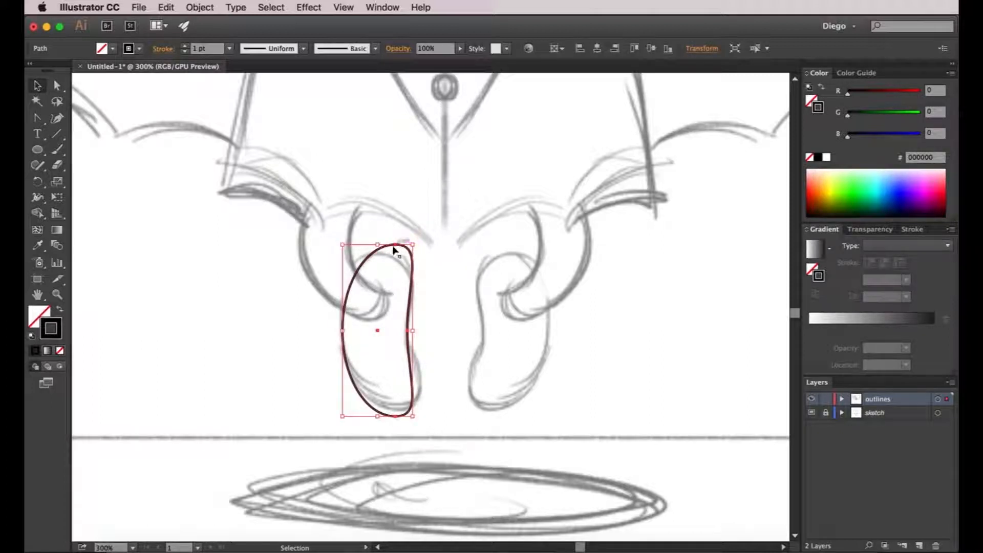
left_click_drag(395, 245, 396, 253)
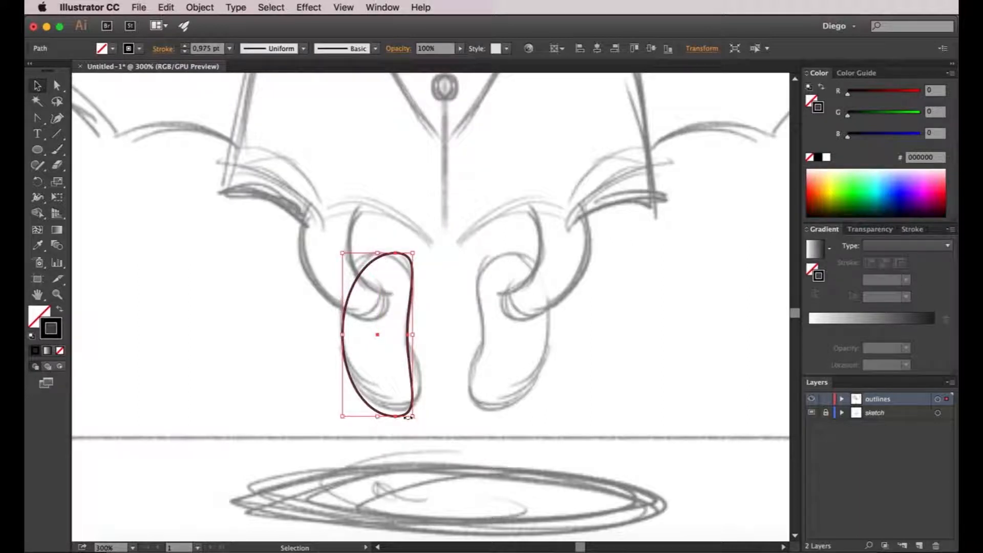
left_click_drag(413, 416, 430, 400)
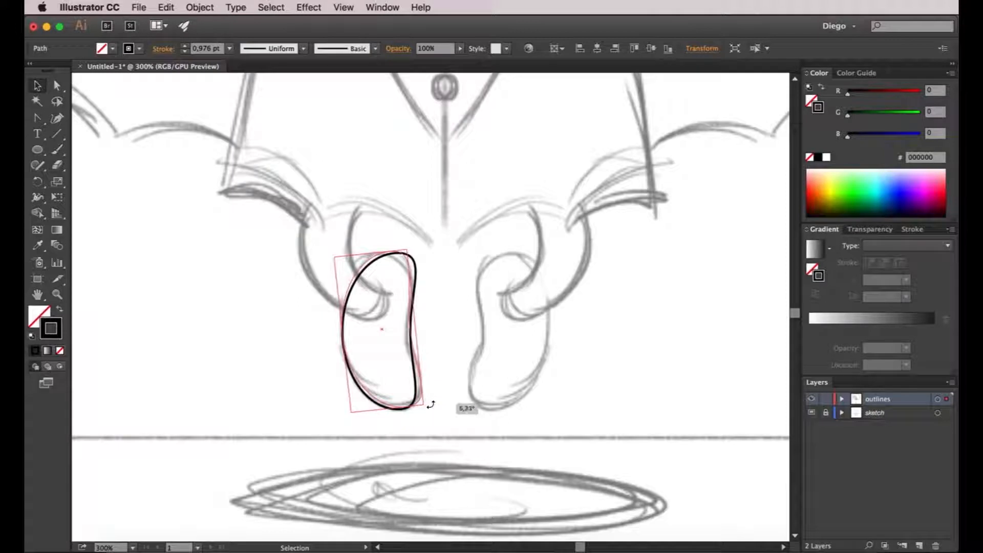
left_click(476, 393)
Duplicate the finished foot outline horizontally toward the sketched foot on the right.
key("super+minus")
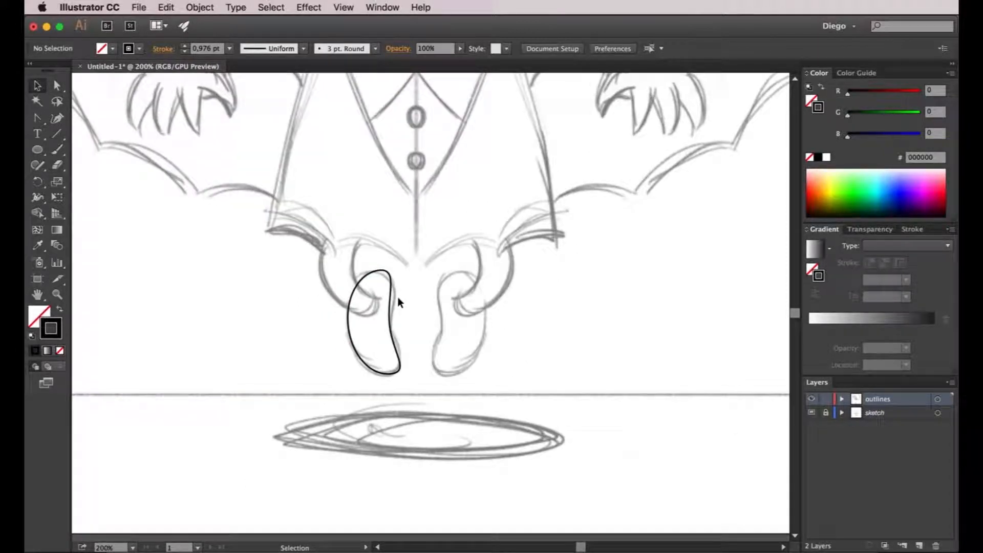
key("super+equal")
left_click_drag(382, 337, 470, 337)
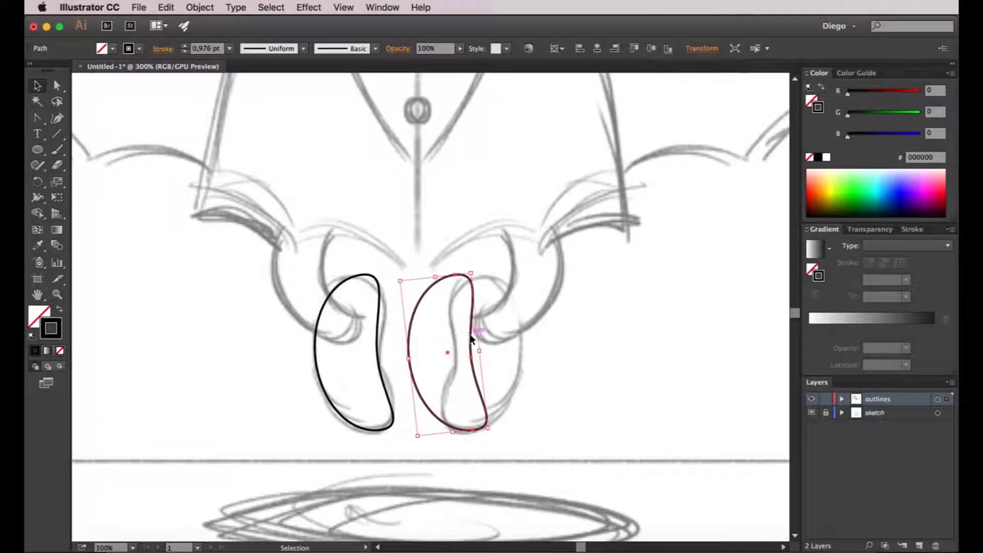
Reflect the copied foot across the vertical axis and move it right onto the other sketched foot.
right_click(470, 334)
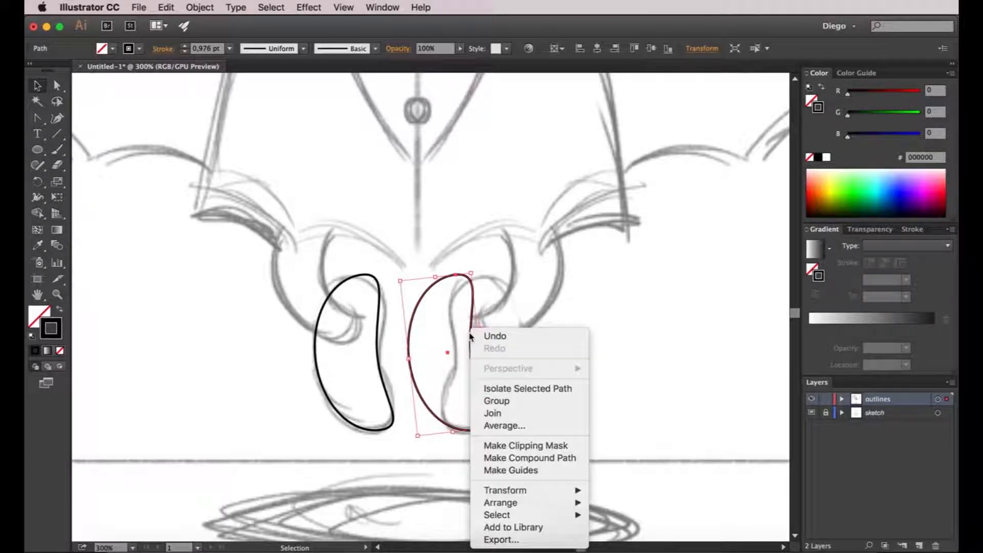
mouse_move(505, 491)
left_click(622, 475)
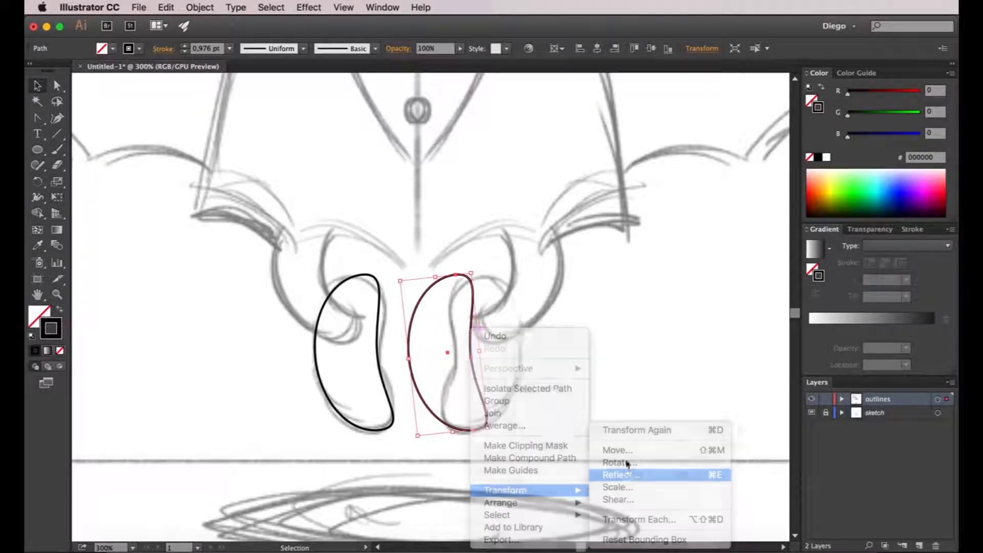
left_click(684, 389)
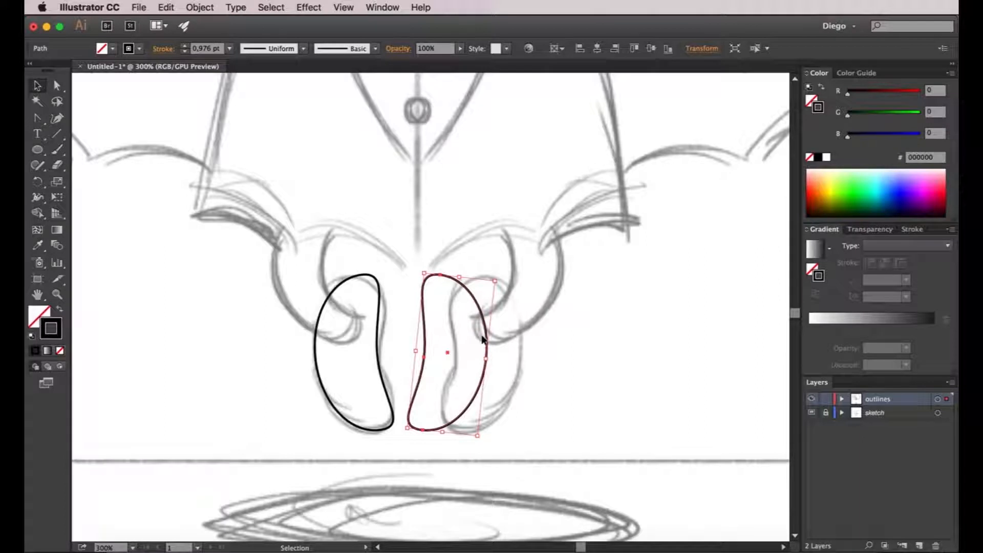
left_click_drag(488, 333, 521, 333)
left_click(612, 343)
With the Pen tool, draw a straight vertical segment about 69 pt long from the hair's top notch down to the widow's peak.
scroll(611, 344, "down", 3)
left_click_drag(630, 335, 502, 451)
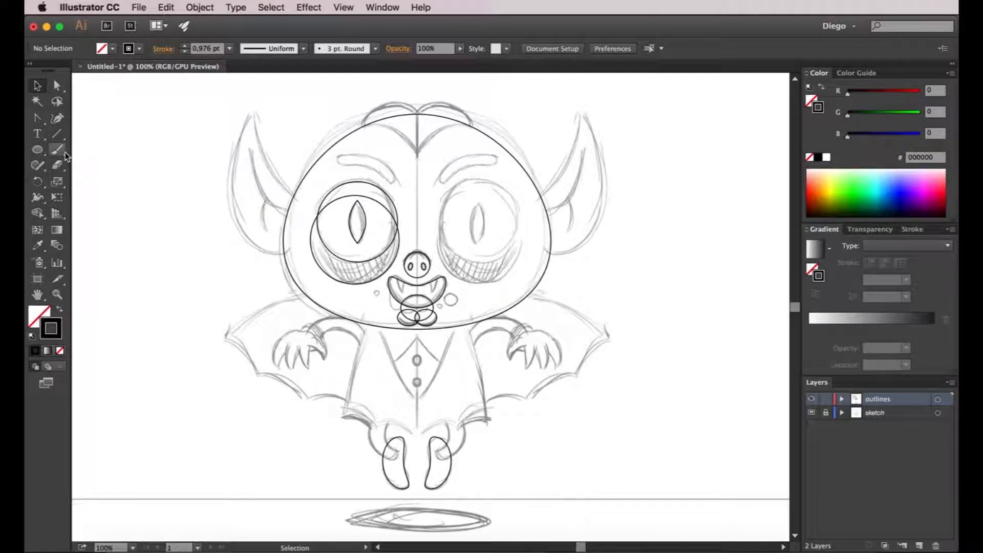
left_click(38, 122)
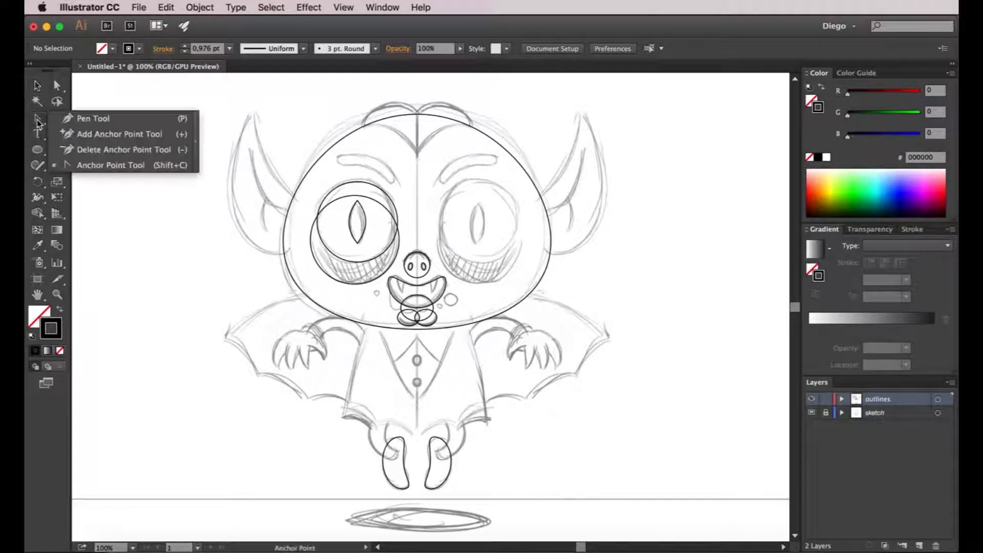
left_click(83, 122)
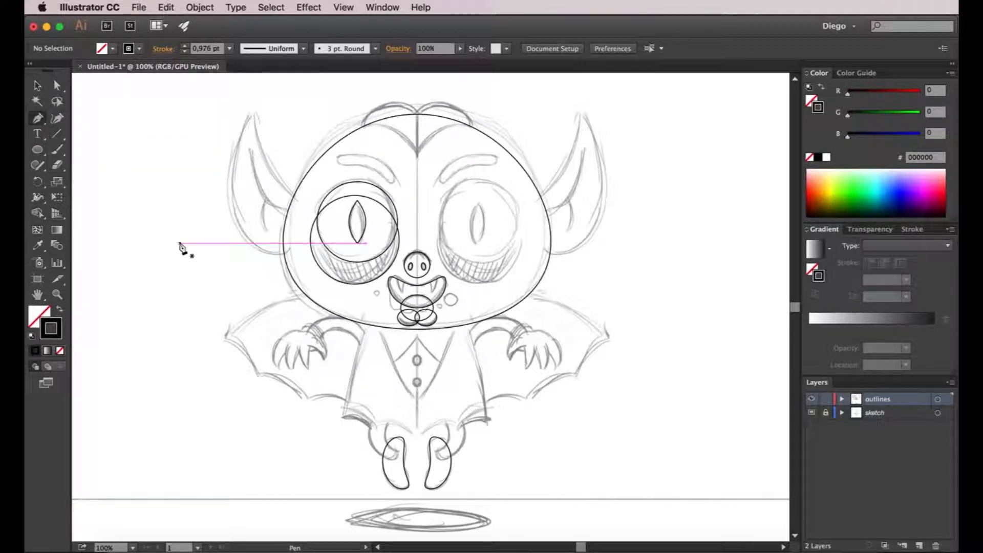
scroll(386, 181, "up", 2)
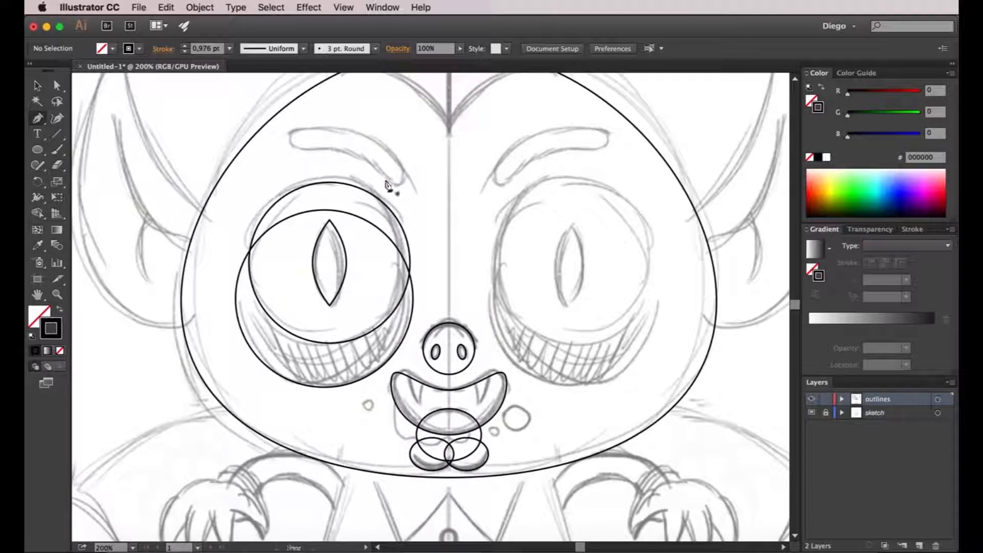
mouse_move(374, 197)
left_mouse_down()
mouse_move(355, 279)
mouse_move(352, 240)
mouse_move(337, 295)
left_mouse_up()
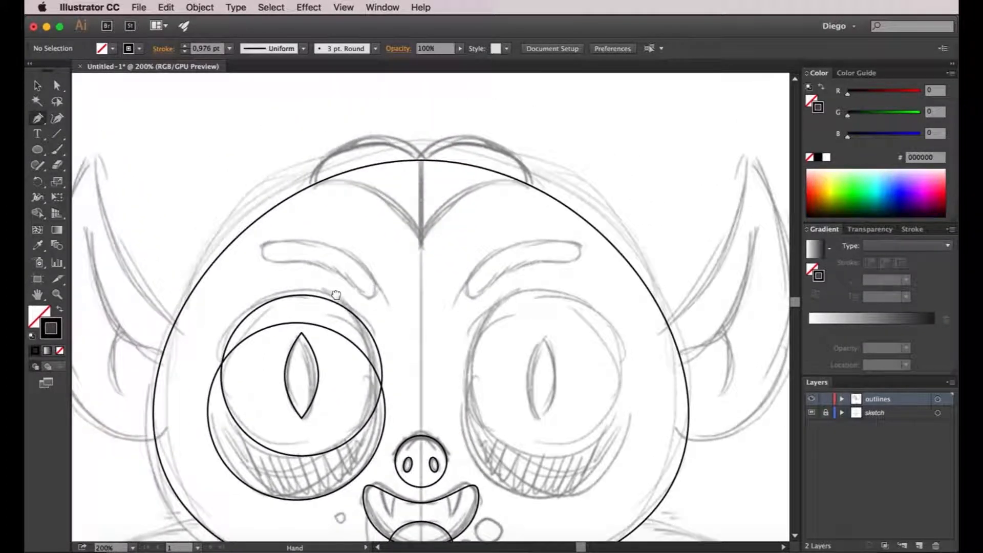
left_click(420, 155)
left_click(421, 154)
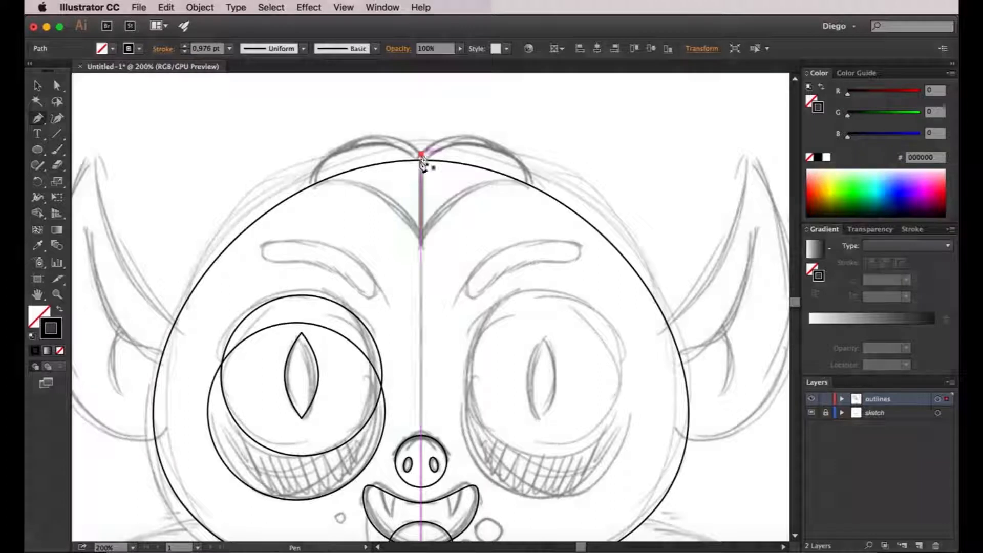
left_click(421, 244)
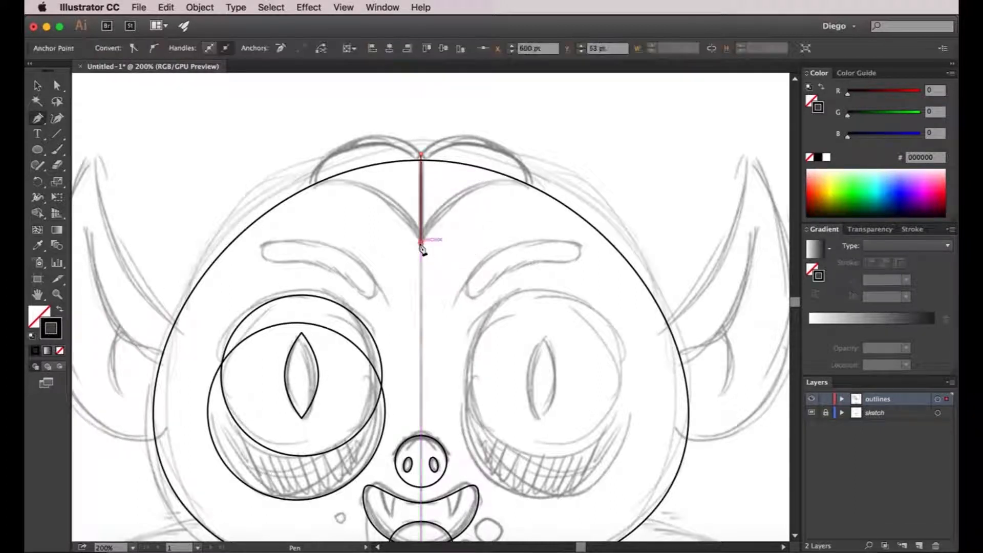
Curve the hair path from the widow's peak to its outer left corner and close it over the top at the centre notch.
left_click(316, 184)
left_click_drag(316, 184, 246, 202)
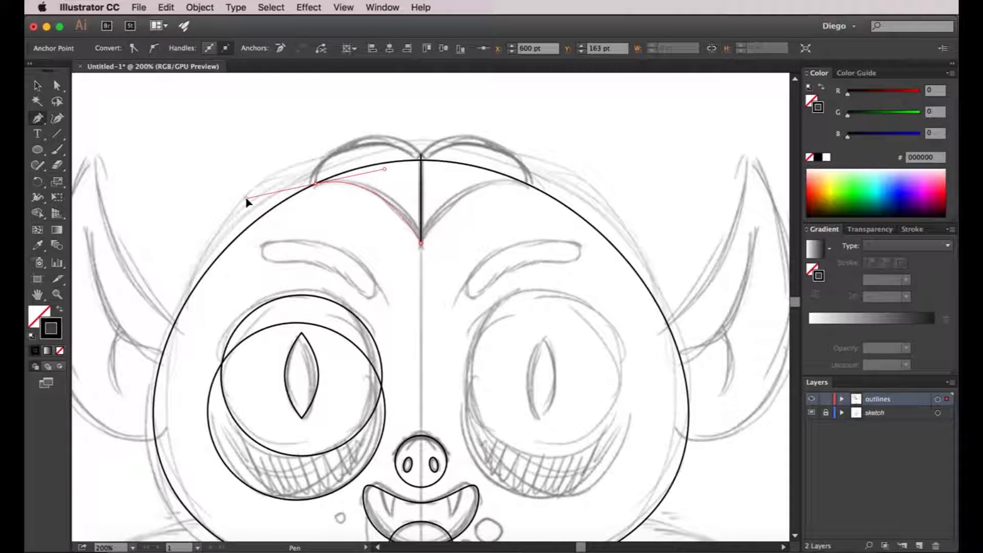
left_click_drag(246, 203, 295, 147)
left_click_drag(306, 123, 306, 123)
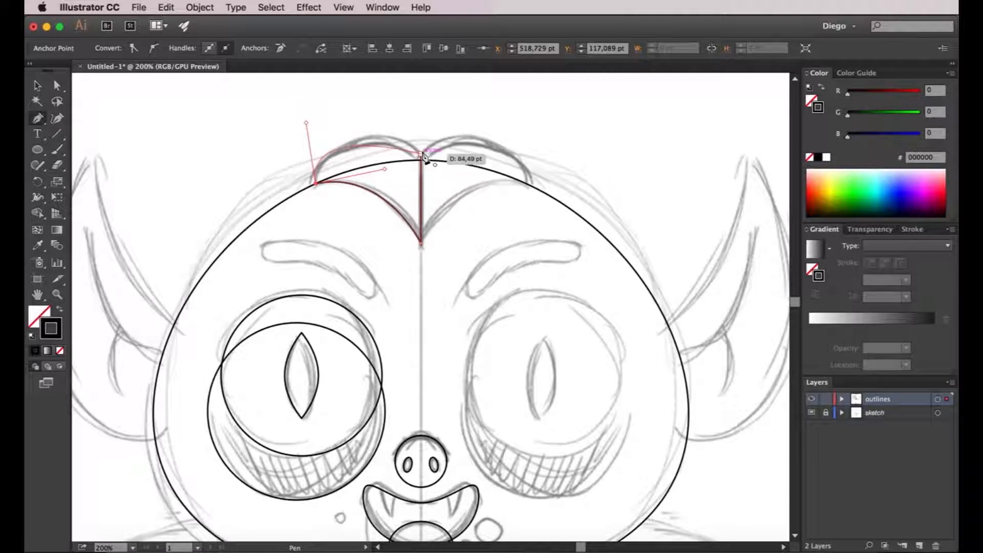
left_click(422, 156)
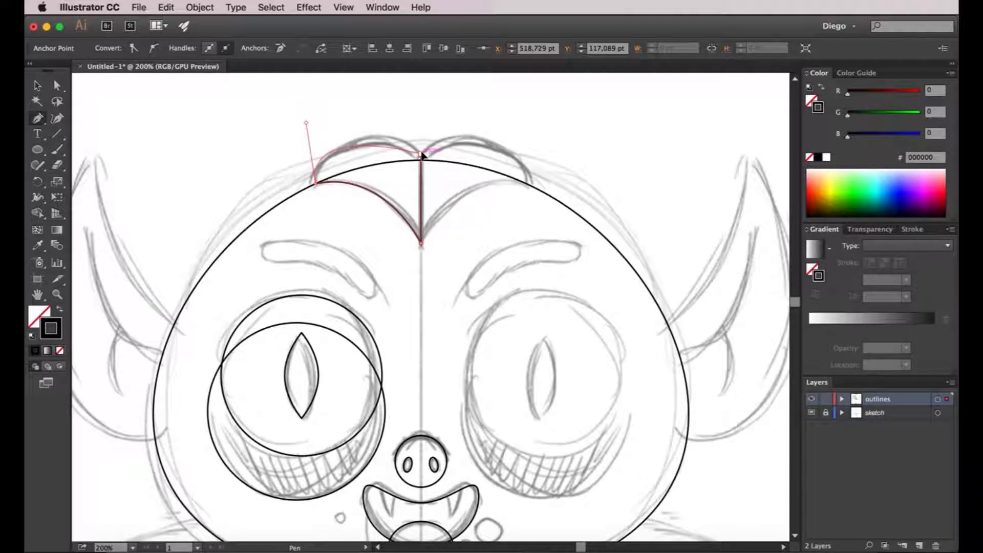
left_click_drag(424, 159, 440, 195)
Shorten and straighten the direction handle at the hair's outer left corner to lower the top curve onto the sketch.
key("a")
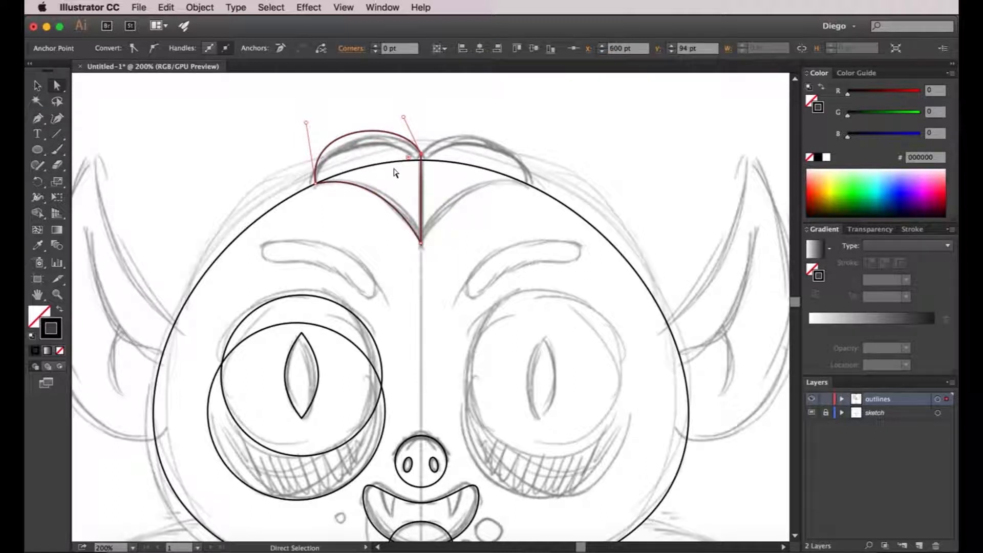
left_click(450, 155)
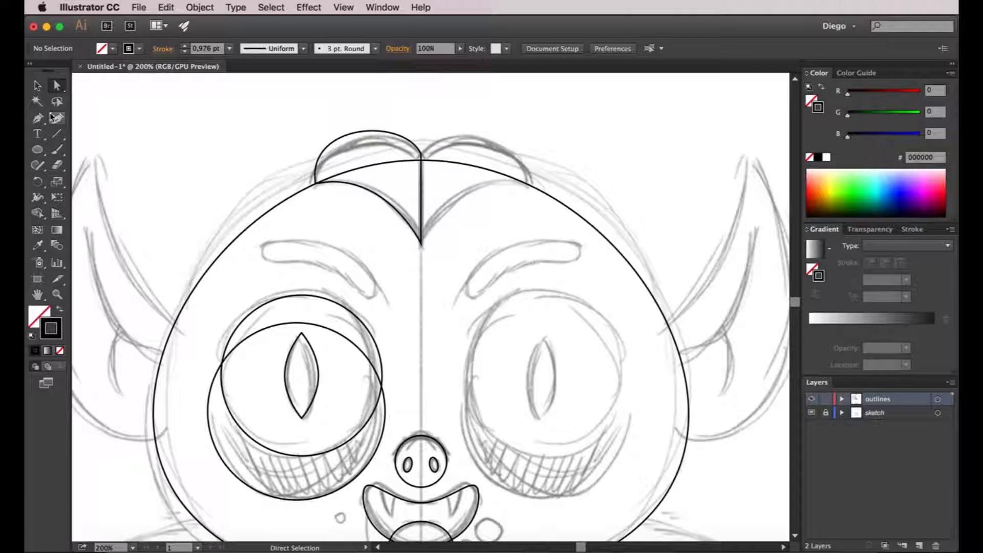
left_click(329, 149)
left_click_drag(318, 131, 316, 137)
left_click(412, 114)
left_click(422, 154)
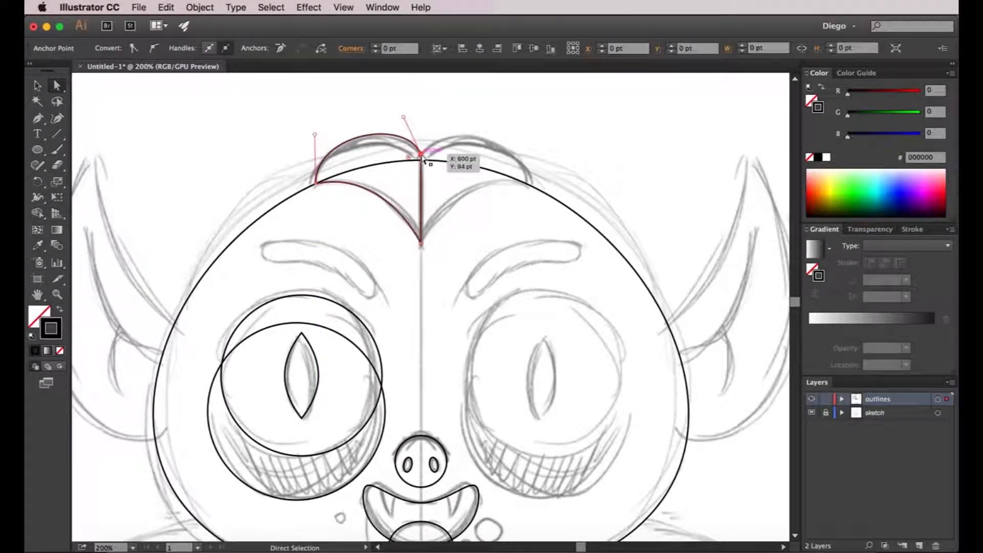
Adjust the direction handle at the hair's centre notch to refine the top curve.
left_click(447, 138)
scroll(420, 145, "up", 2)
left_click(423, 163)
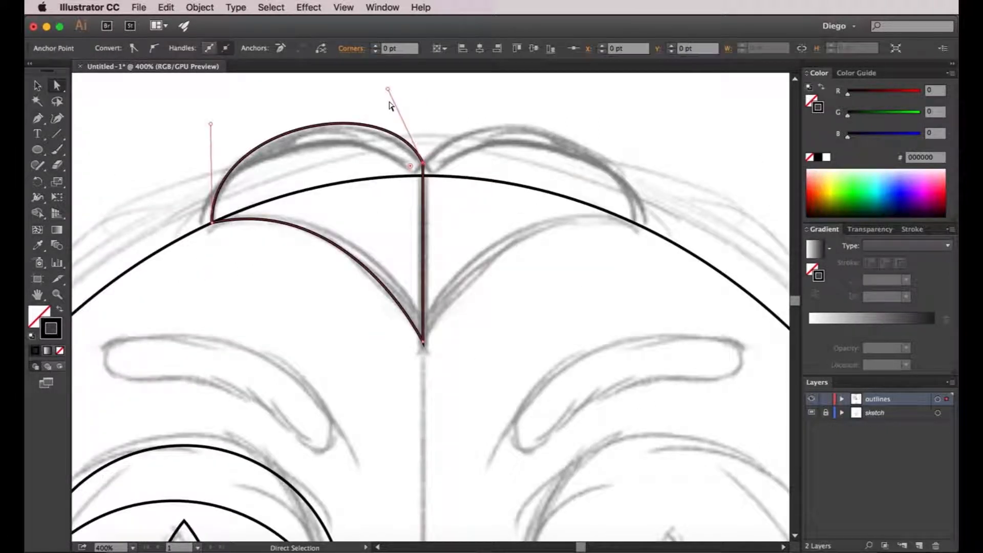
left_click_drag(388, 90, 374, 94)
left_click(456, 148)
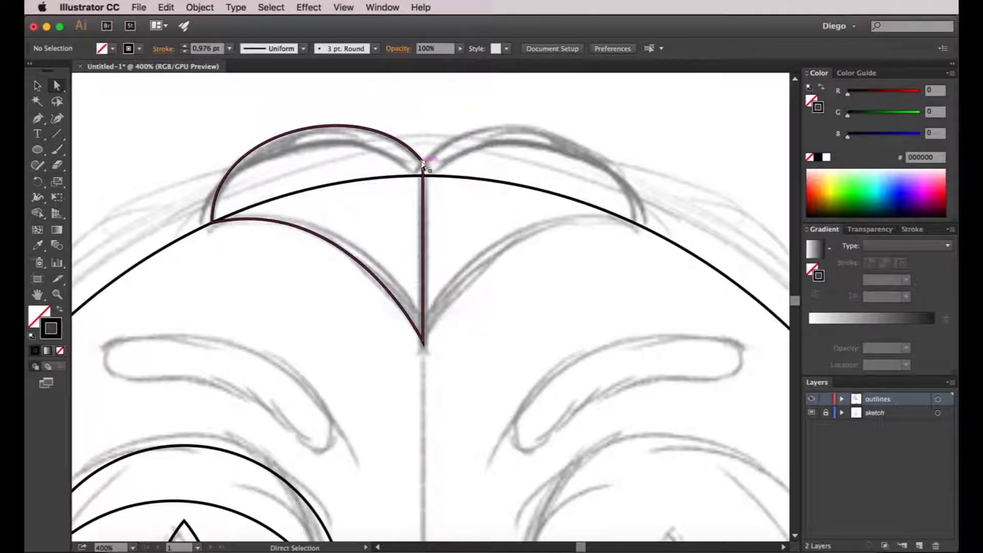
Lengthen the handle of the hair's lower curve slightly so the hairline follows the sketch.
left_click(288, 227)
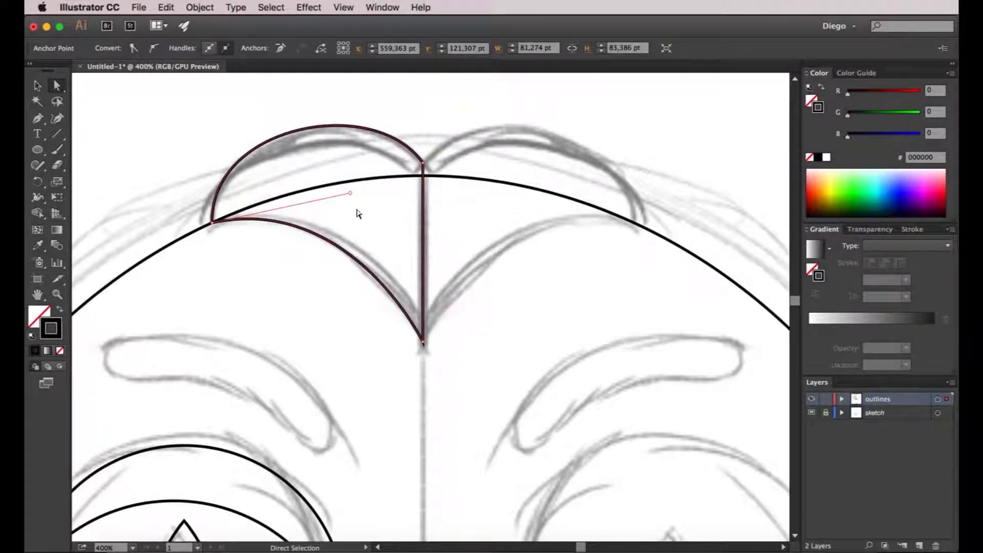
left_click_drag(353, 197, 362, 193)
left_click(483, 263)
scroll(483, 263, "down", 2)
Duplicate the left hair outline horizontally toward the right half of the head.
left_click_drag(482, 263, 430, 250)
key("v")
left_click_drag(355, 181, 434, 182)
Reflect the hair copy across the vertical axis and move it right until it meets the left half at the centre line.
right_click(434, 187)
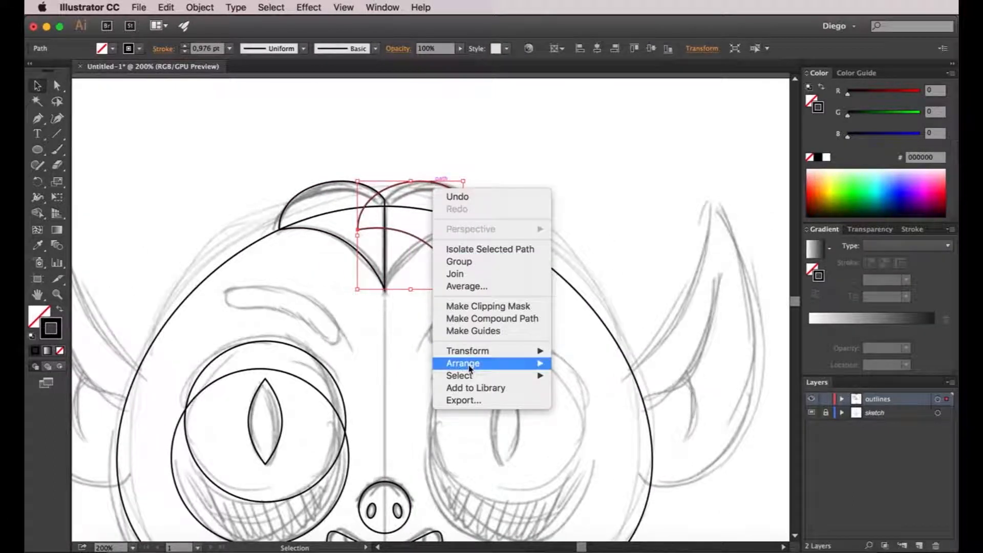
mouse_move(473, 350)
left_click(583, 395)
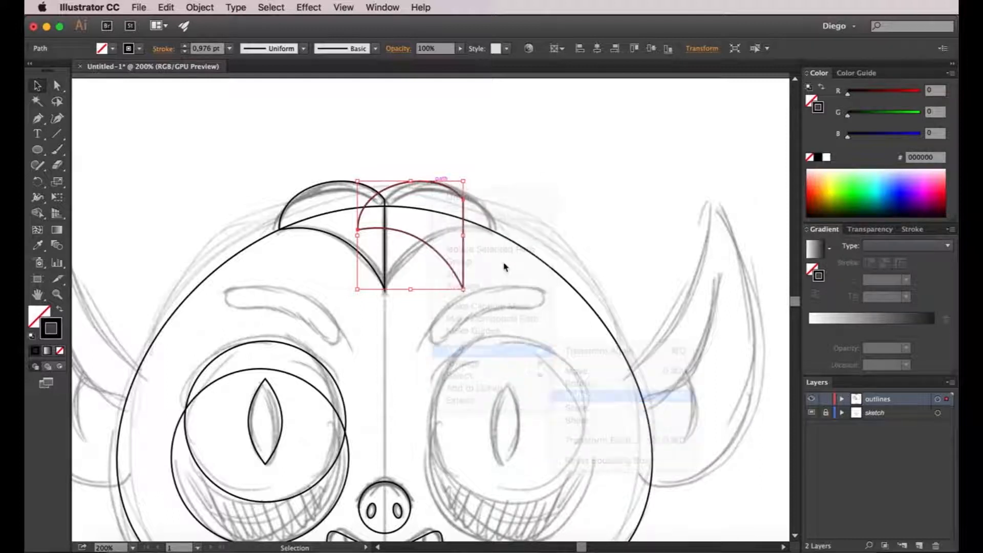
key("Return")
left_click(463, 269)
scroll(399, 233, "up", 1)
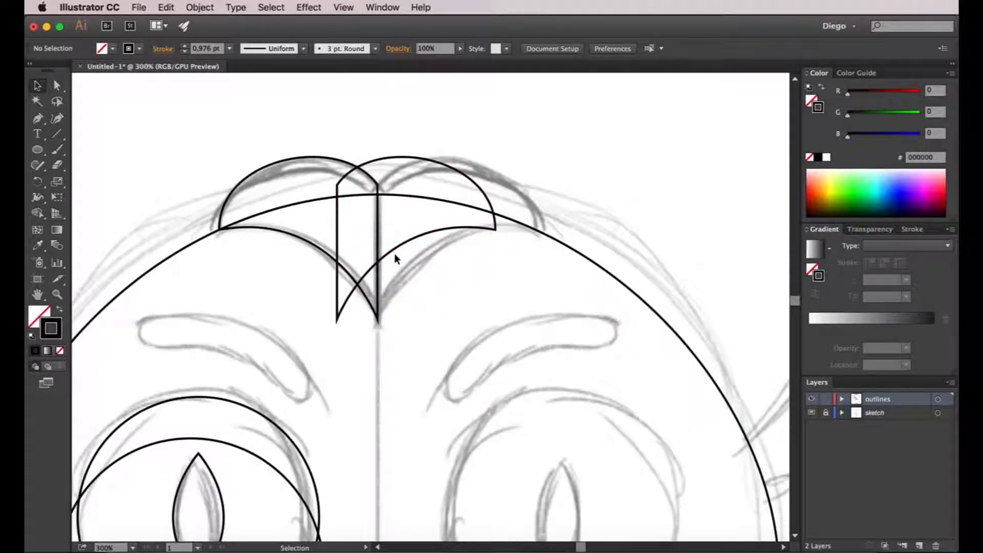
left_click_drag(398, 246, 439, 248)
left_click(604, 202)
Start the left ear outline with the Pen tool, curving from the head's edge to the ear tip and turning the tip handle down along the outer edge.
scroll(604, 202, "down", 2)
left_click_drag(603, 203, 557, 182)
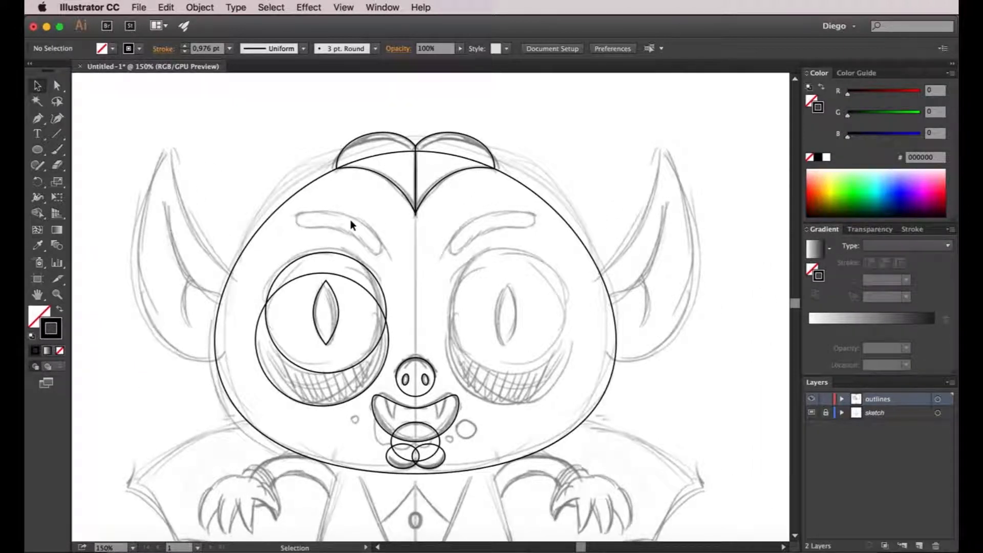
left_click_drag(343, 226, 400, 229)
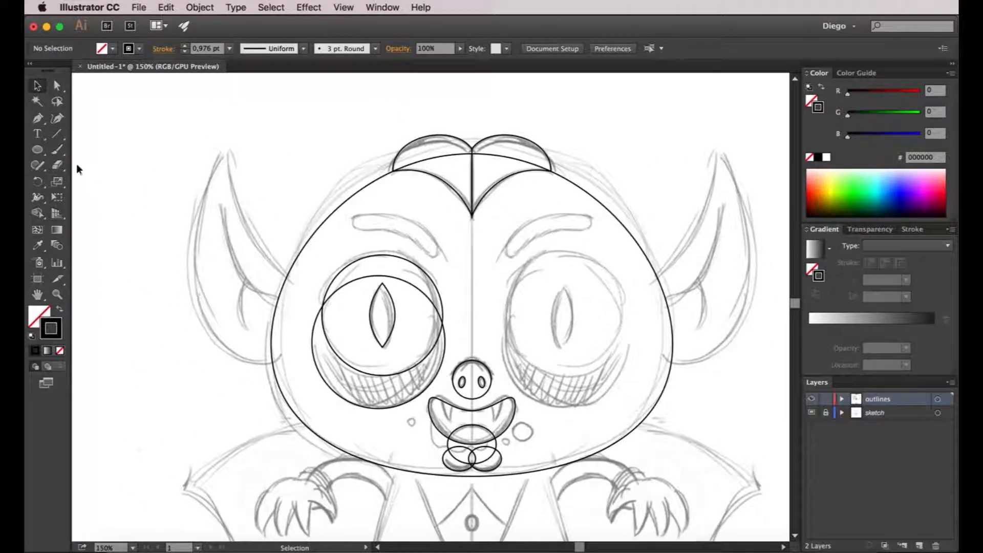
left_click(36, 121)
left_click_drag(226, 220, 273, 260)
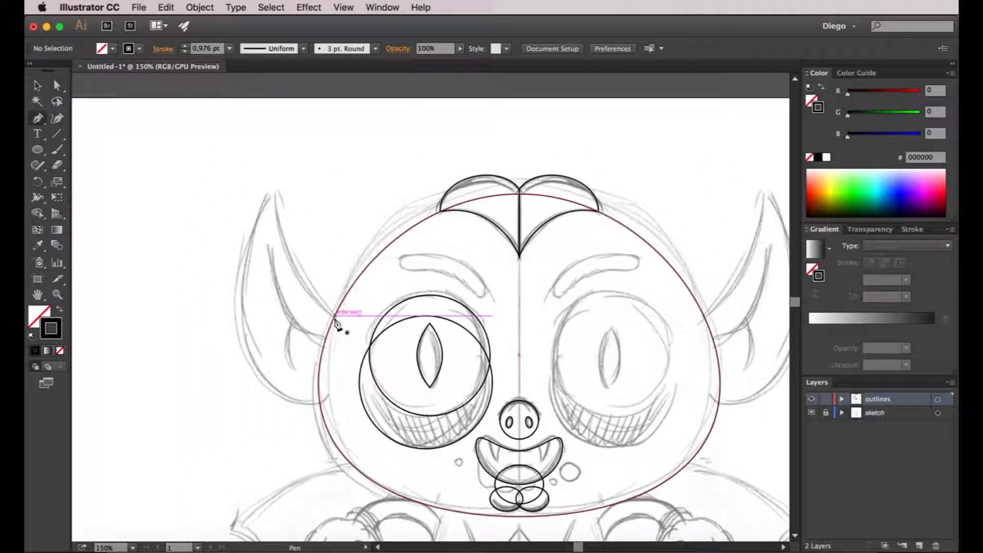
left_click(335, 315)
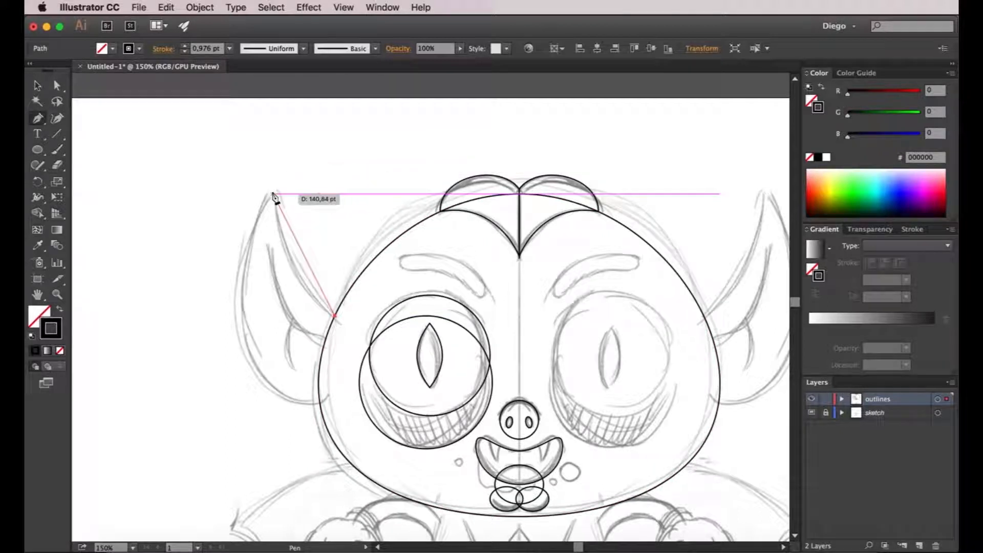
left_click_drag(275, 194, 270, 115)
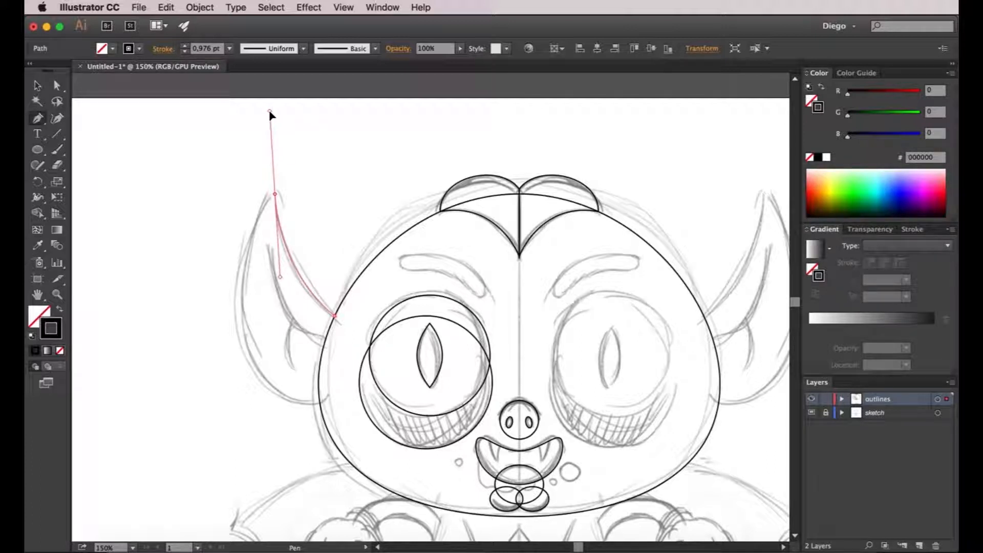
left_click_drag(270, 112, 232, 237)
left_click_drag(229, 242, 230, 241)
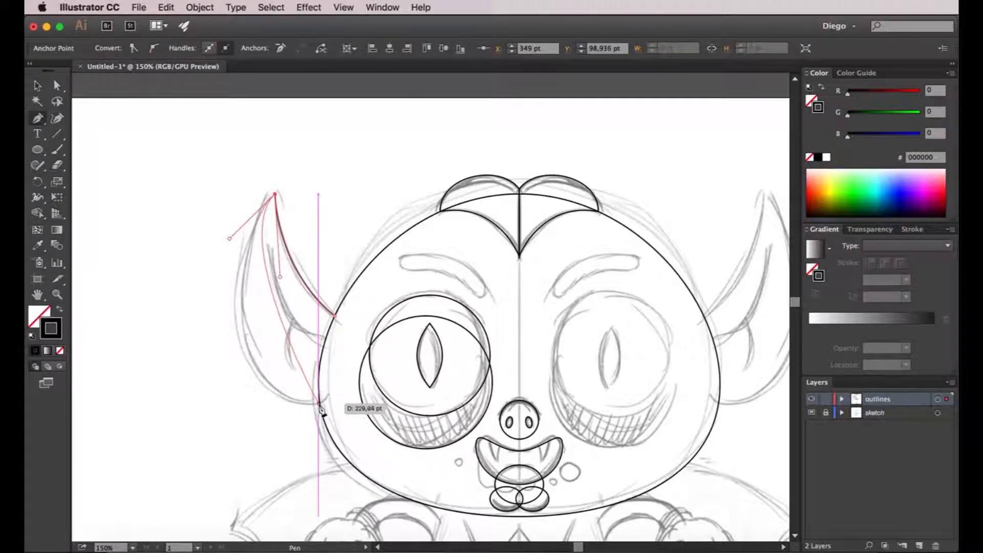
Curve the ear's outer edge down to the lower head junction, close the path at its starting point and deselect it.
mouse_move(318, 401)
left_mouse_down()
mouse_move(424, 383)
mouse_move(377, 374)
mouse_move(342, 388)
left_mouse_up()
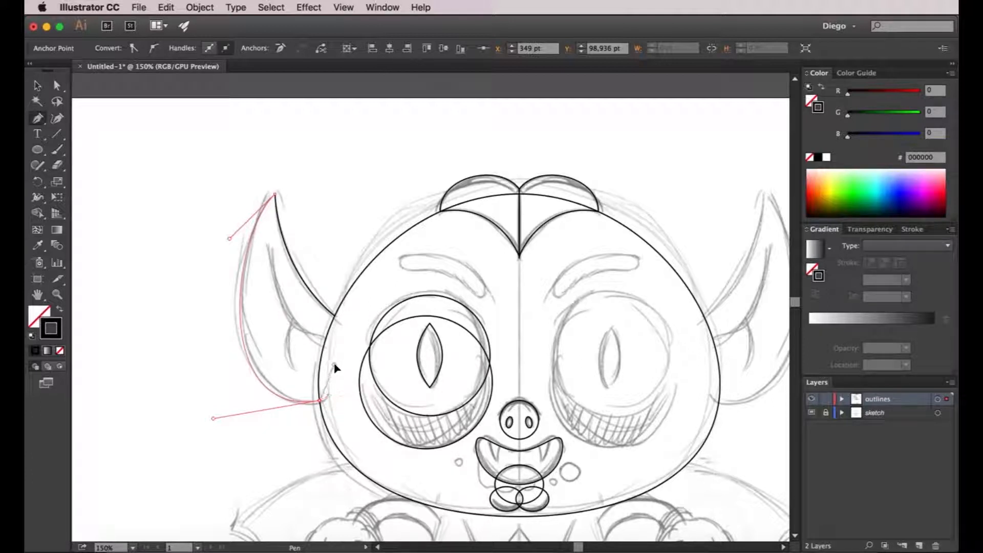
left_click(334, 365)
left_click(334, 314)
key("v")
left_click(369, 324)
scroll(287, 343, "right", 3)
scroll(286, 342, "down", 1)
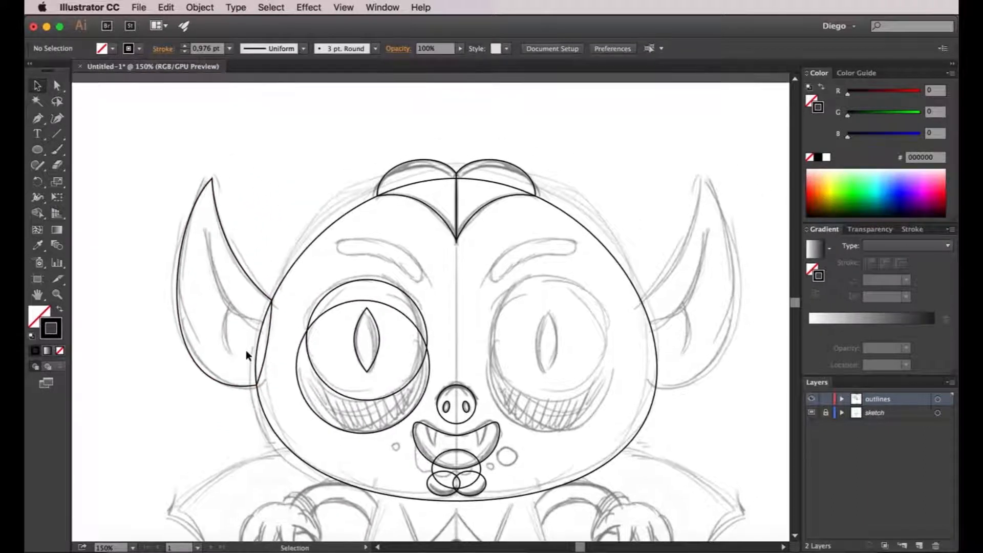
Adjust the outer direction handle at the left ear's tip to refine the outer edge's curve against the sketch.
left_click_drag(270, 356, 263, 354)
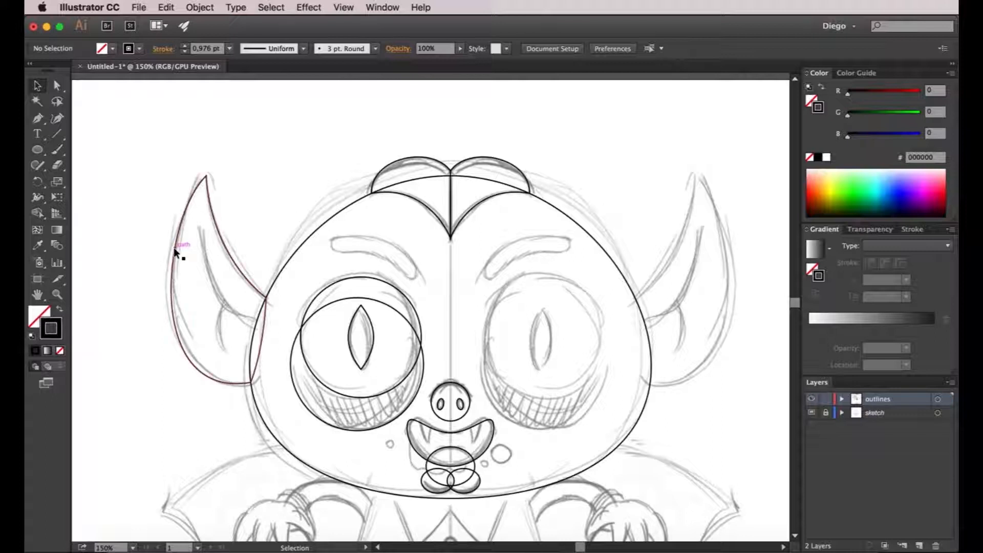
key("a")
left_click_drag(205, 177, 151, 235)
left_click(270, 204)
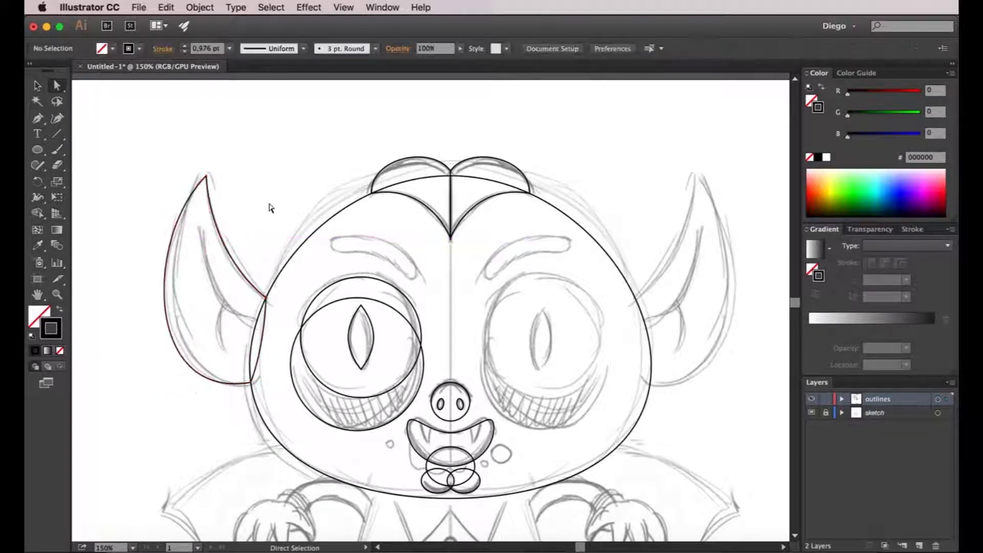
scroll(261, 209, "left", 3)
left_click(244, 207)
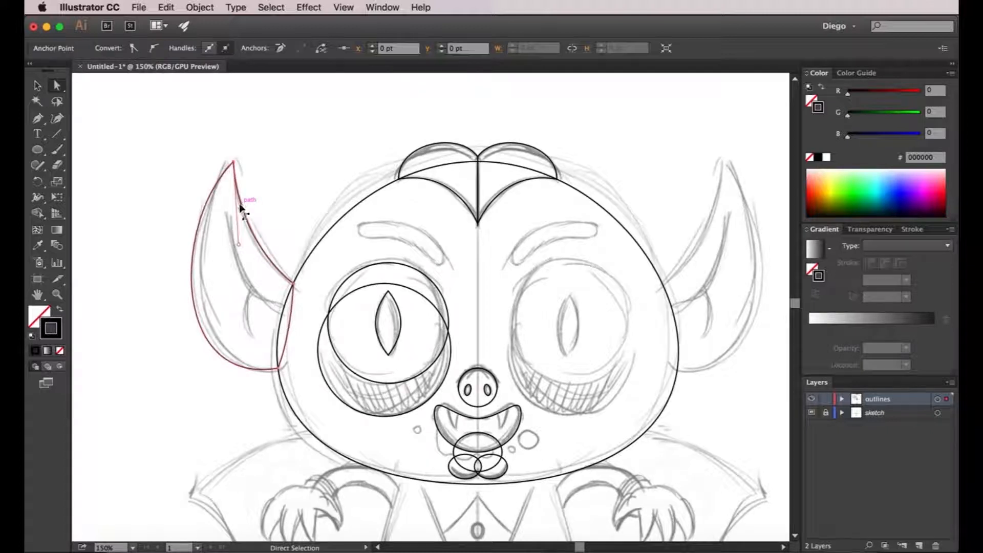
left_click(234, 163)
mouse_move(175, 223)
left_mouse_down()
mouse_move(180, 210)
mouse_move(187, 220)
mouse_move(176, 224)
left_mouse_up()
key("v")
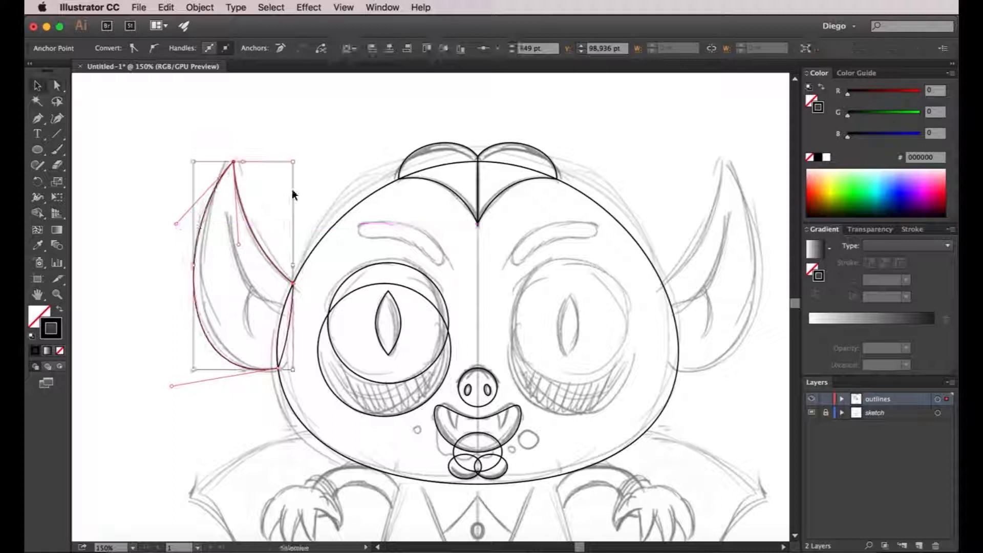
left_click(293, 191)
Duplicate the left ear outline onto the right side of the head and reflect the copy across the vertical axis.
scroll(230, 333, "right", 2)
left_click_drag(190, 327, 643, 304)
right_click(631, 290)
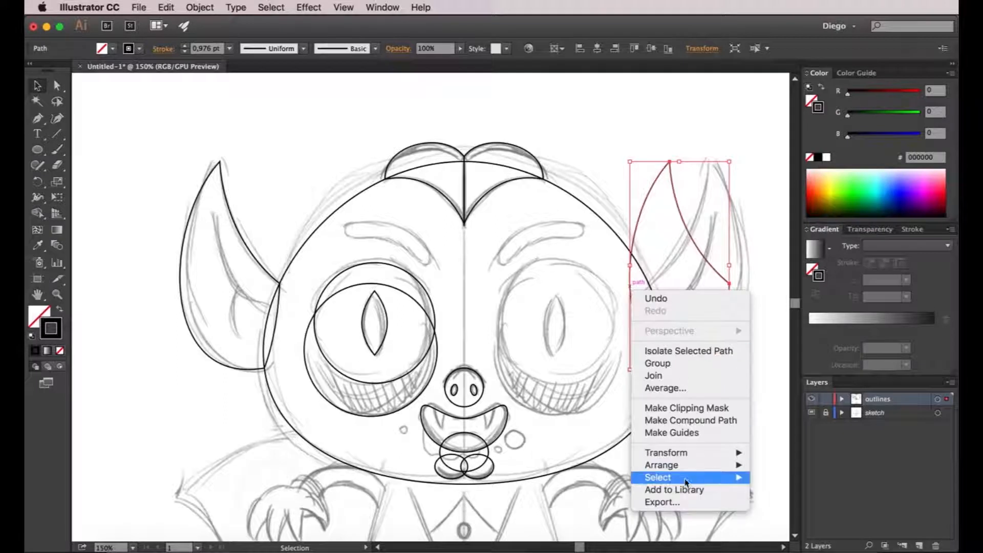
mouse_move(688, 461)
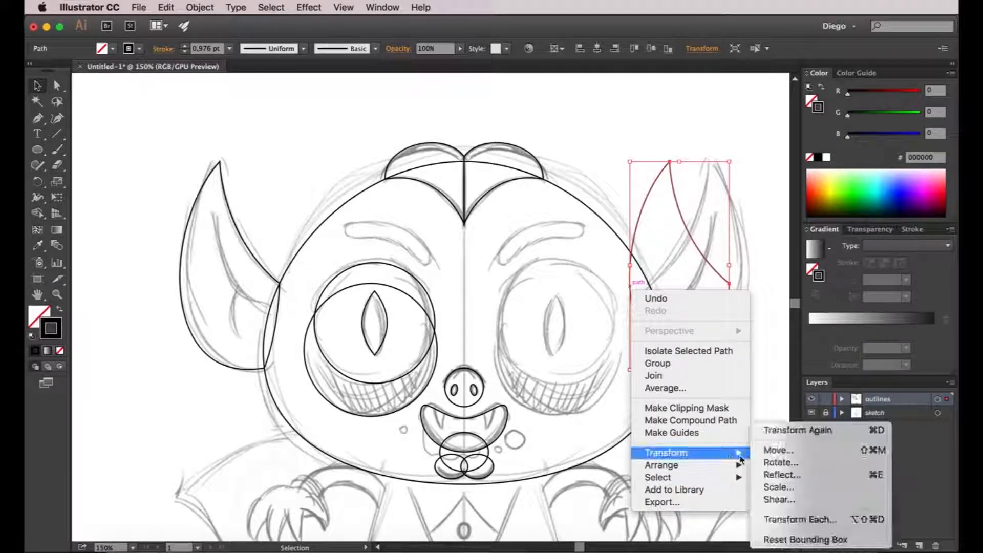
left_click(781, 474)
left_click(691, 393)
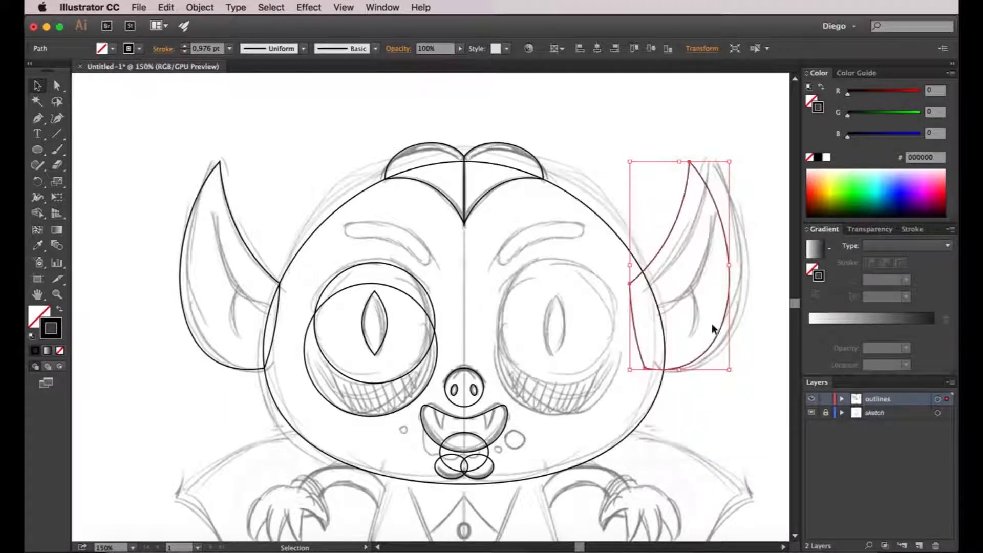
Move the reflected ear horizontally until its inner corners meet the right edge of the head outline.
scroll(638, 277, "up", 1)
left_click_drag(641, 278, 485, 279)
scroll(450, 278, "up", 1)
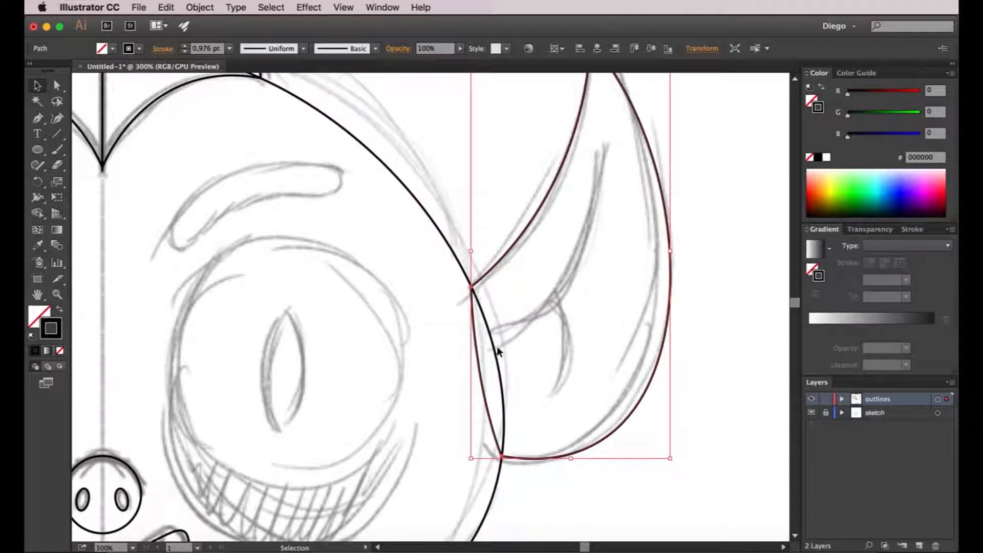
left_click(536, 334)
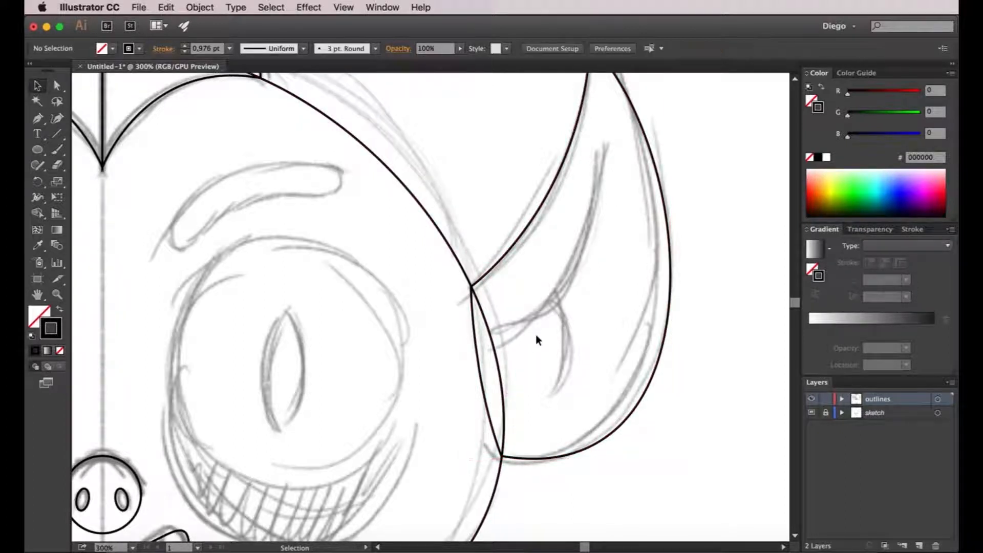
scroll(536, 333, "down", 2)
left_click_drag(541, 391, 611, 353)
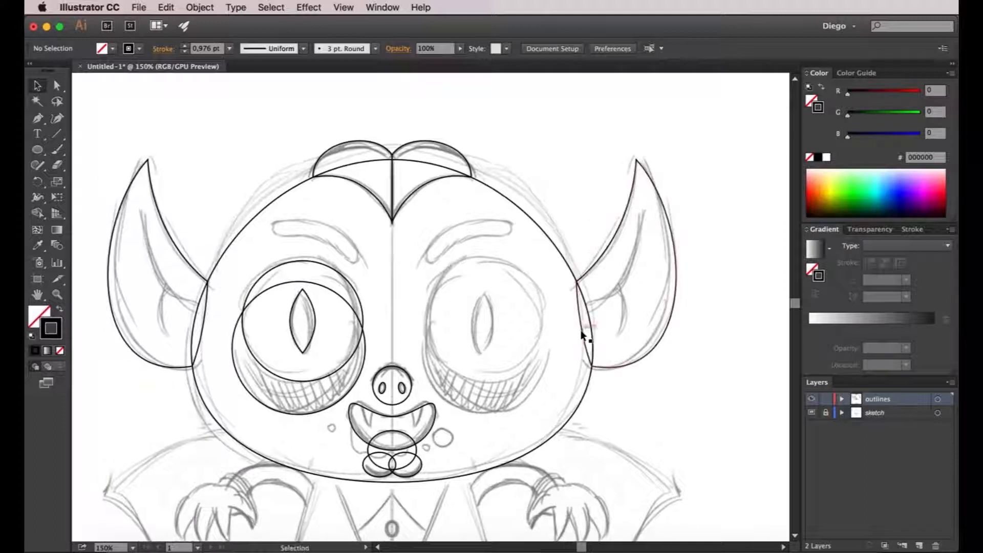
Draw the left fang as a closed Pen path hanging from the mouth's upper edge, with curved sides and a sharp tip.
scroll(582, 334, "down", 1)
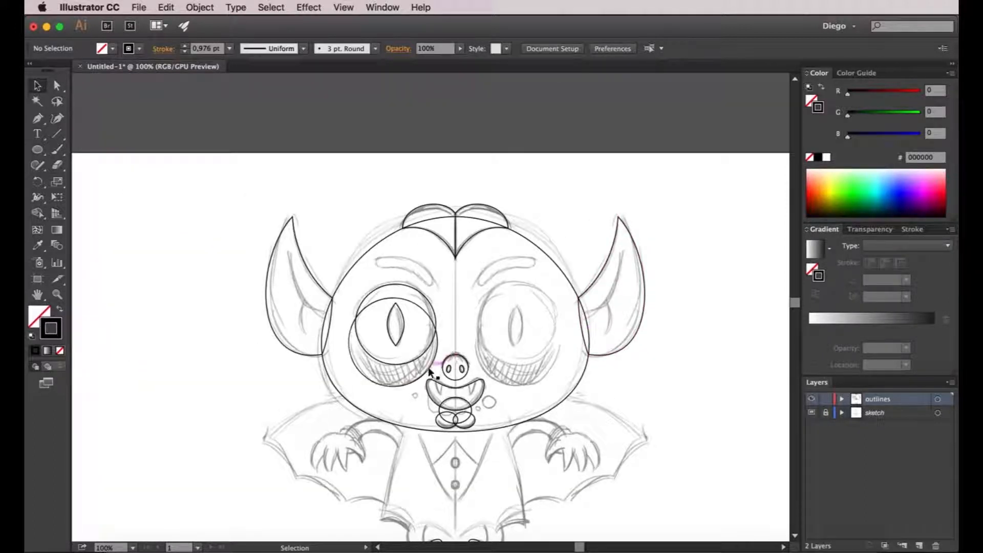
scroll(430, 363, "up", 1)
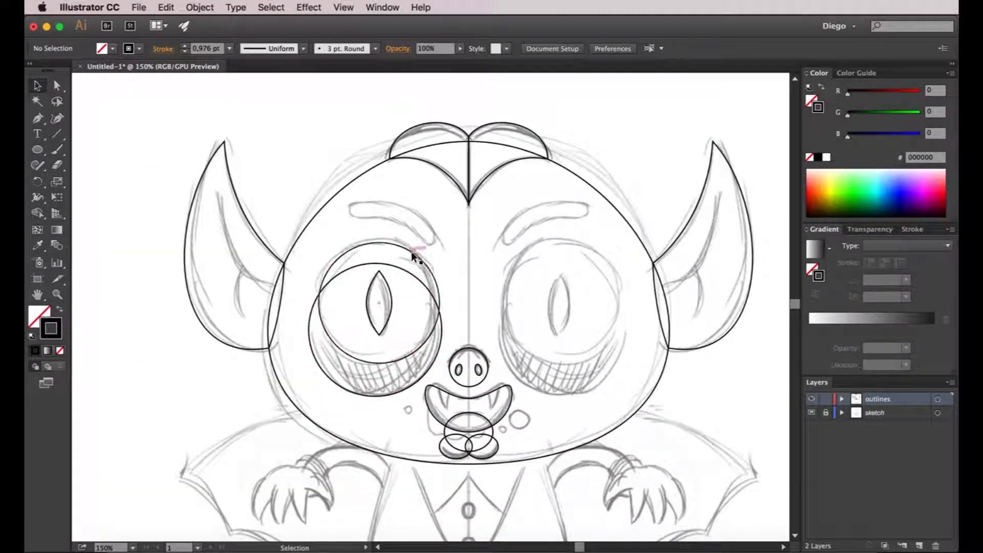
left_click_drag(456, 449, 422, 257)
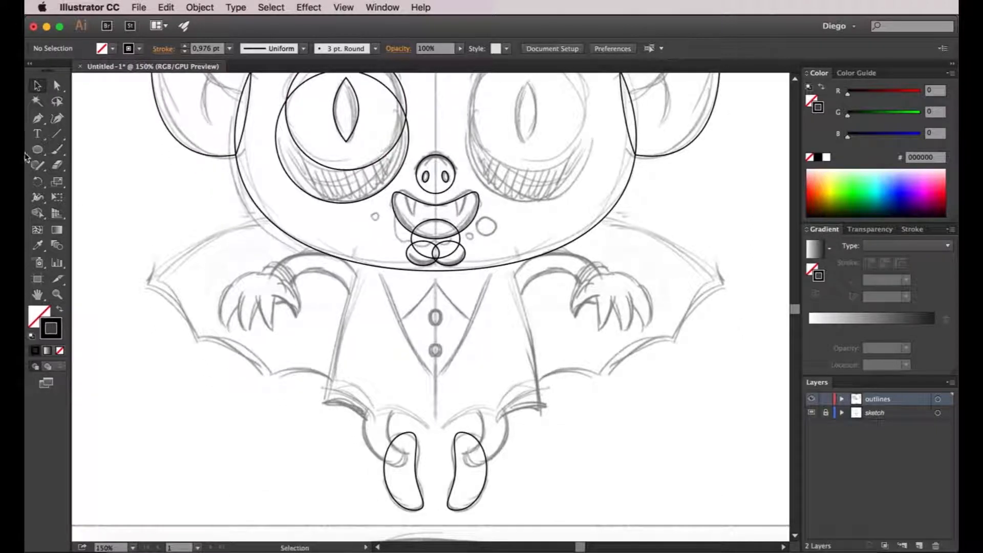
left_click(38, 118)
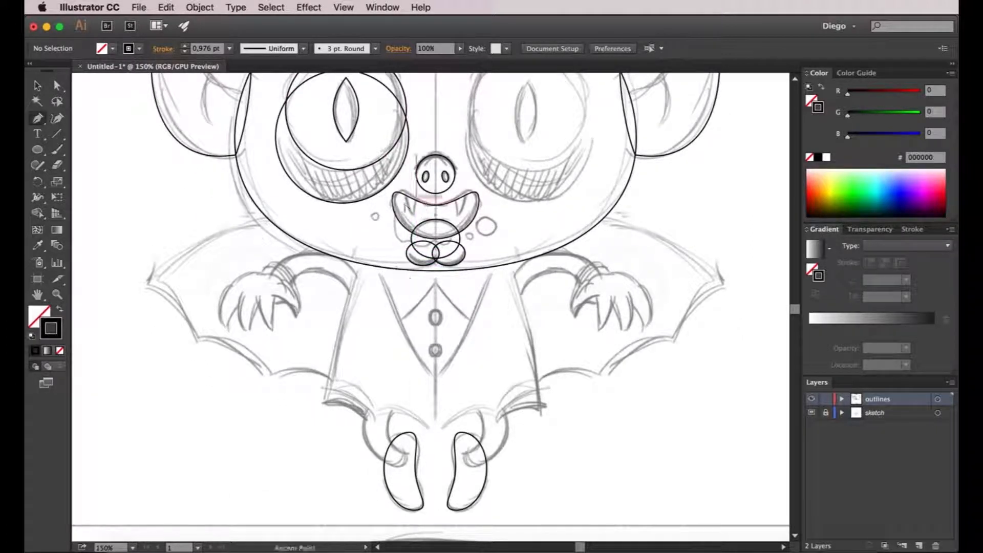
scroll(386, 279, "up", 4)
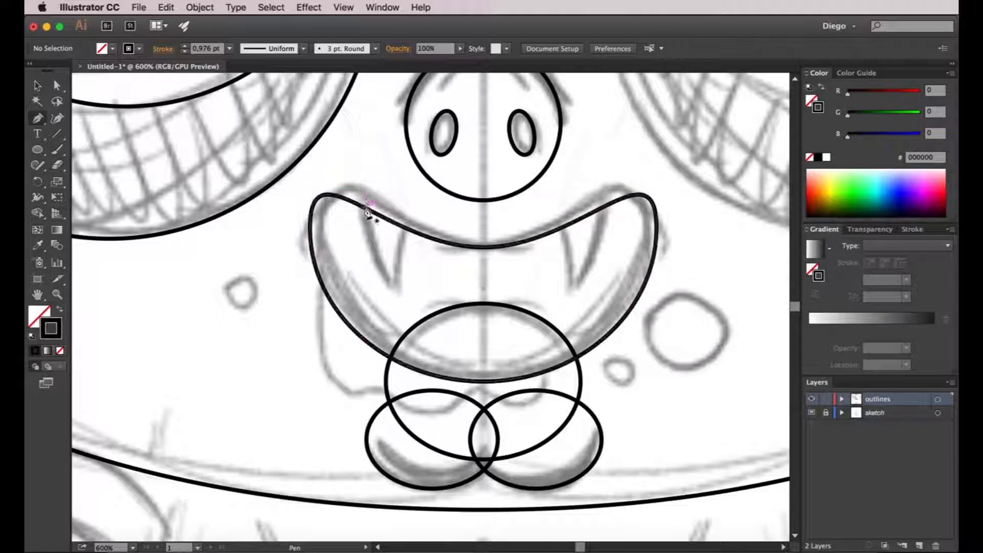
left_click(361, 206)
left_click_drag(397, 288, 434, 300)
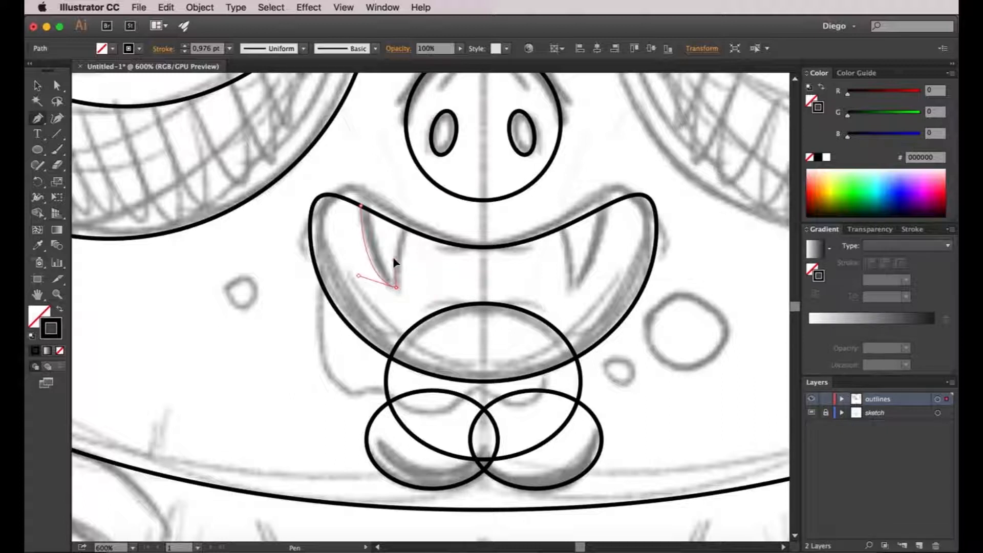
left_click_drag(394, 261, 394, 260)
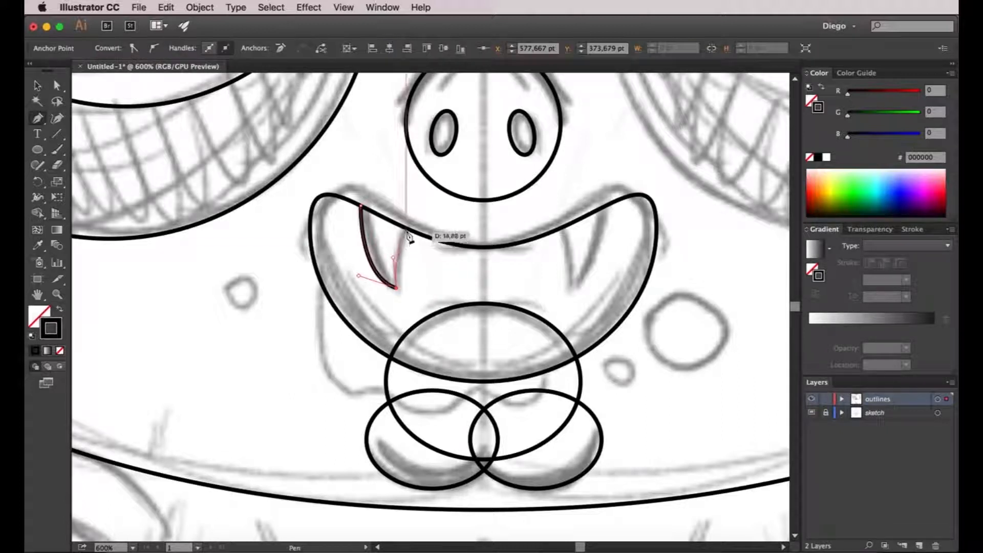
left_click(407, 230)
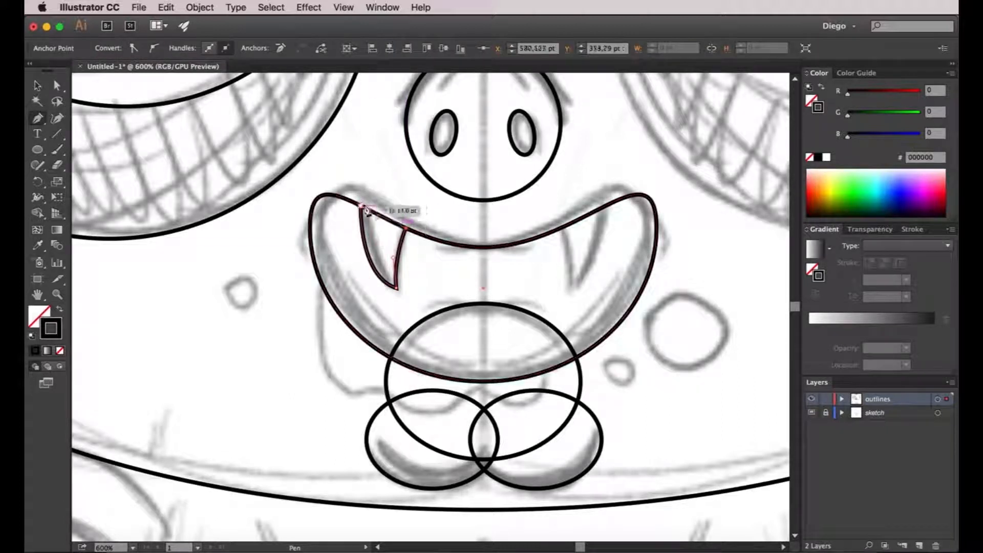
left_click(362, 206)
key("v")
left_click(390, 191)
Duplicate the fang, reflect the copy across the vertical axis and place it over the right fang in the sketch.
left_click_drag(398, 200, 272, 209)
left_click_drag(277, 250, 417, 248)
key("o")
key("Return")
left_click_drag(380, 262, 442, 263)
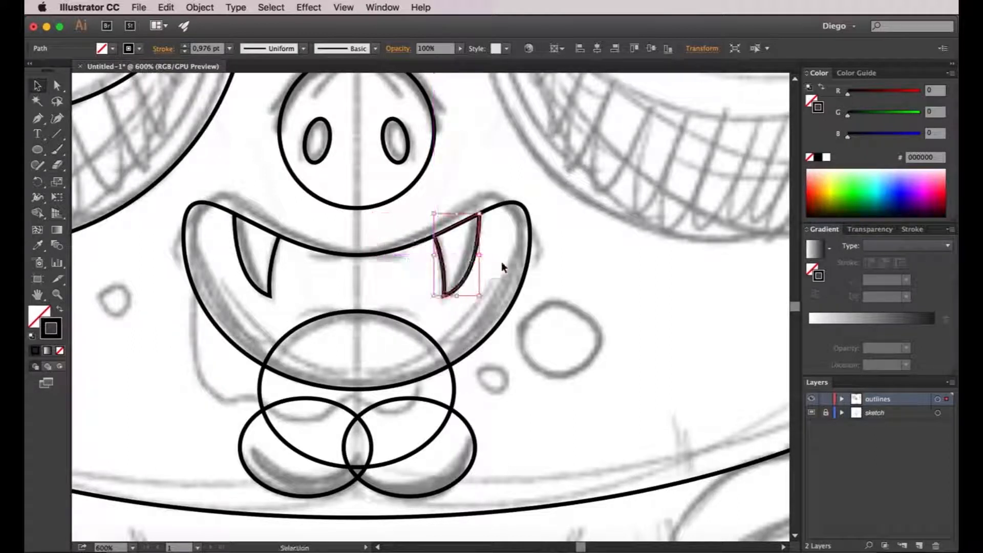
left_click(499, 262)
Start the body outline with the Pen tool at the head's lower edge, curving the left side down to a sharp hem corner.
scroll(499, 262, "down", 2)
left_click_drag(597, 312, 533, 244)
scroll(521, 249, "down", 2)
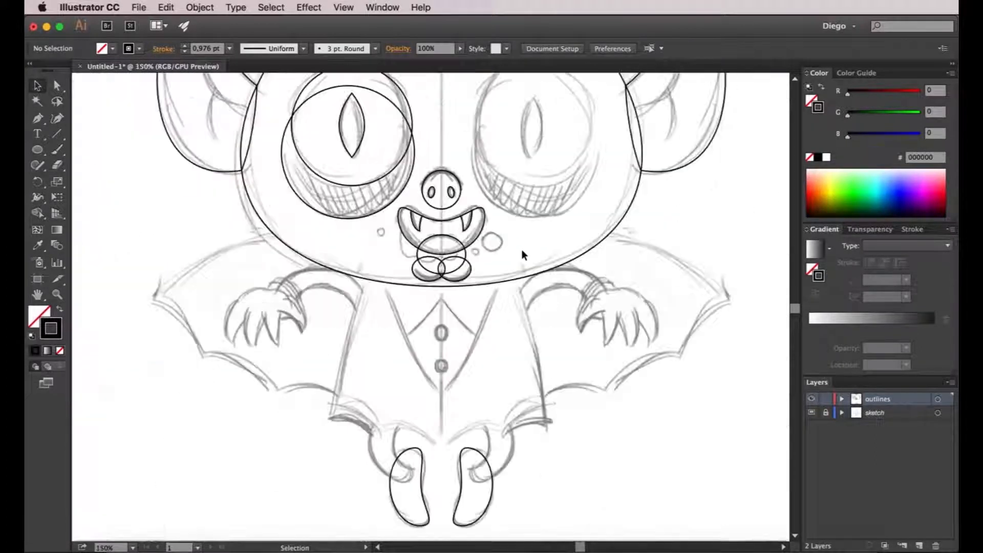
left_click_drag(536, 298, 502, 208)
left_click(38, 118)
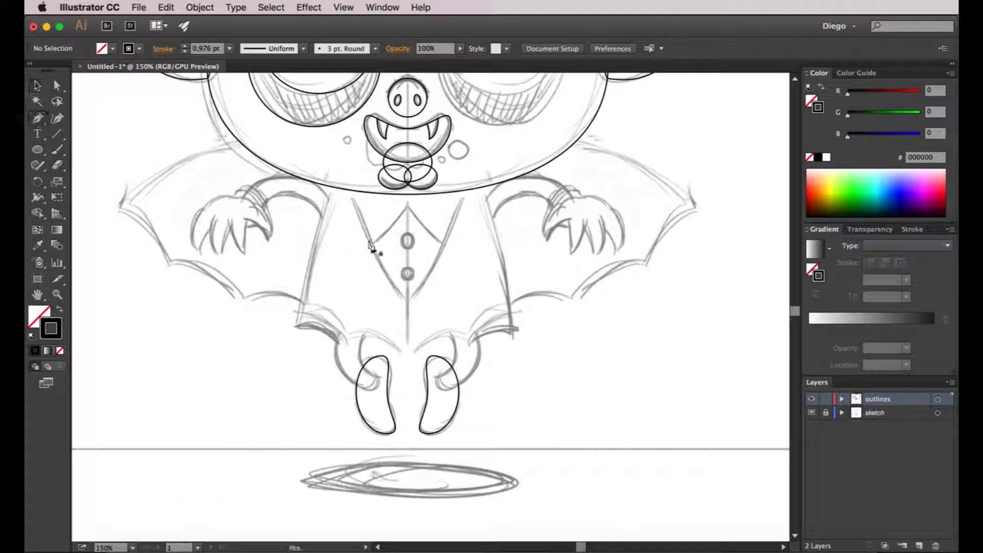
left_click(331, 187)
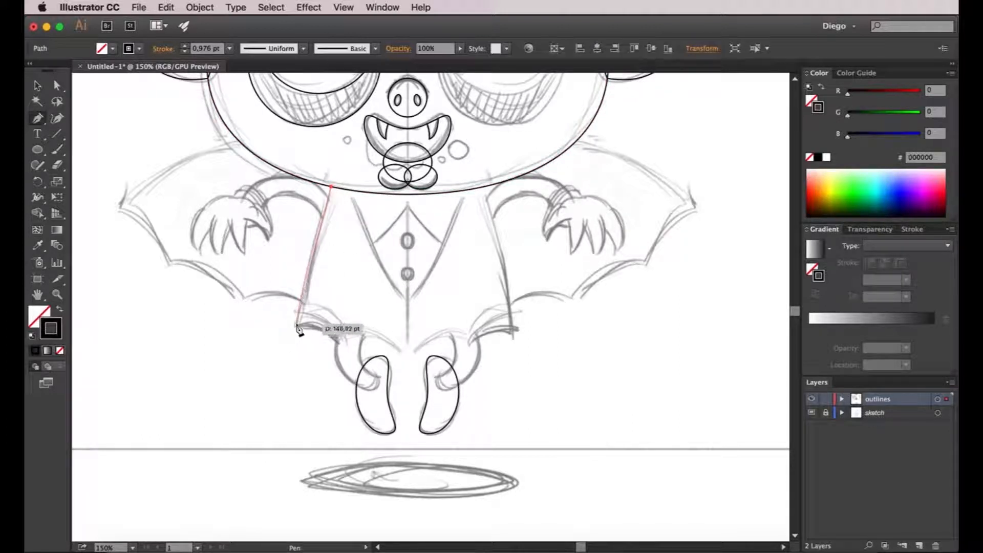
left_click_drag(297, 326, 295, 360)
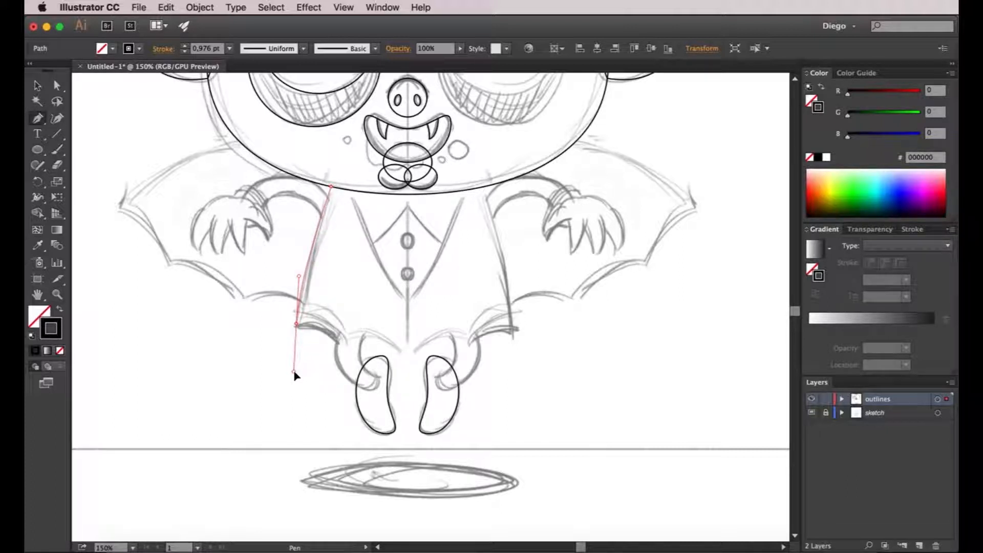
left_click(296, 325)
left_click_drag(316, 314, 316, 314)
Continue the body outline along the hem with two scalloped curves, ending in a point on the body's vertical centre line.
scroll(338, 345, "up", 2)
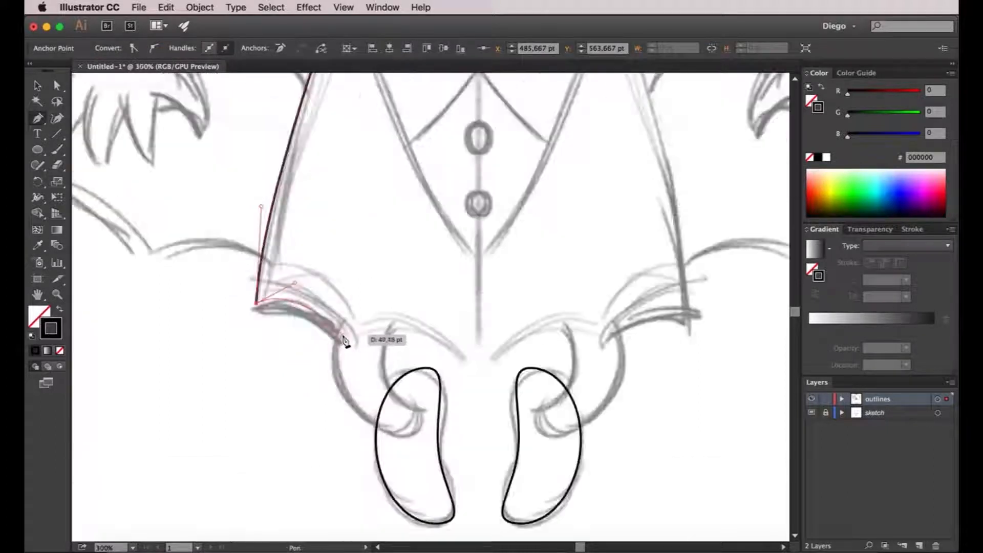
left_click_drag(344, 344, 345, 364)
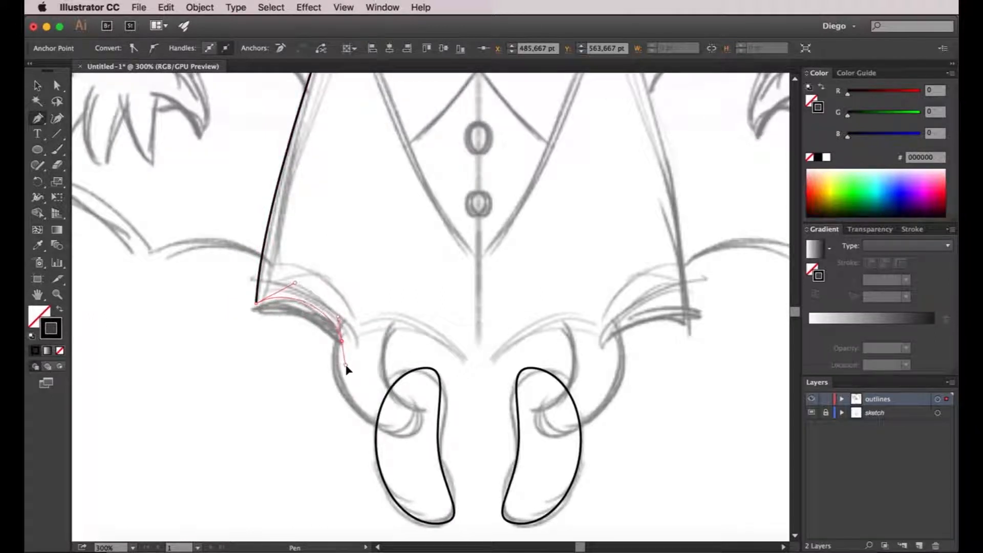
left_click_drag(344, 367, 363, 311)
left_click_drag(363, 318, 364, 316)
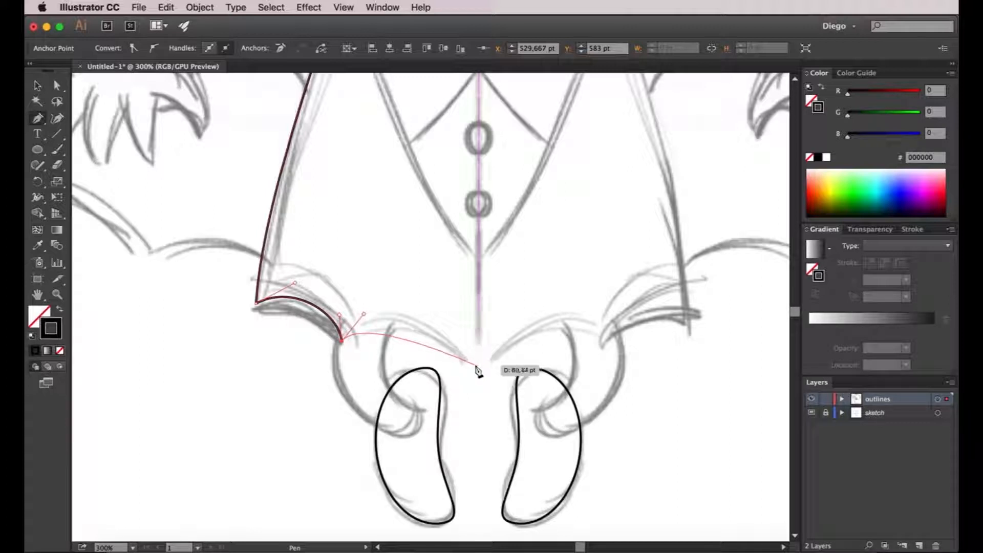
left_click_drag(479, 366, 502, 417)
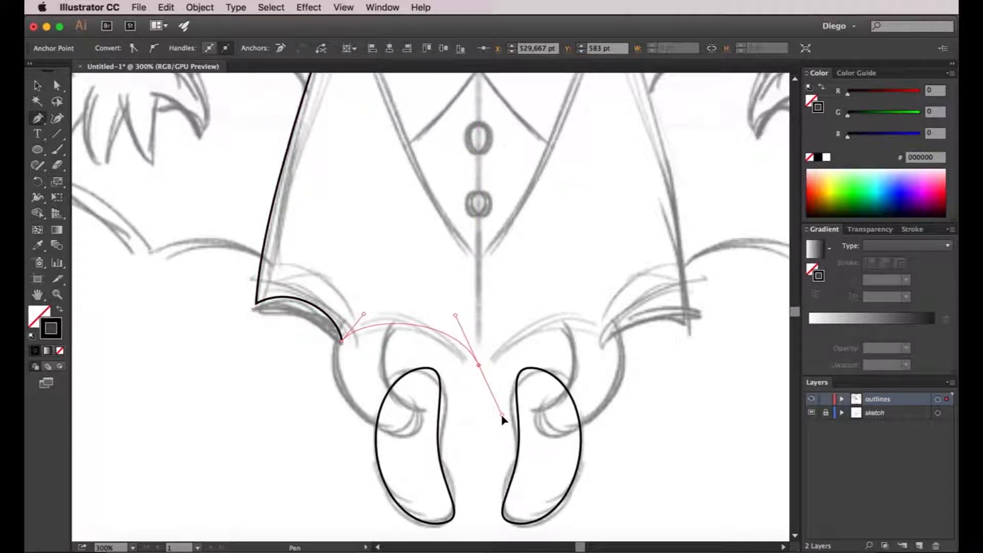
Run the body outline straight up the centre line to the head's lower edge and close it at its starting anchor.
left_click_drag(501, 417, 478, 283)
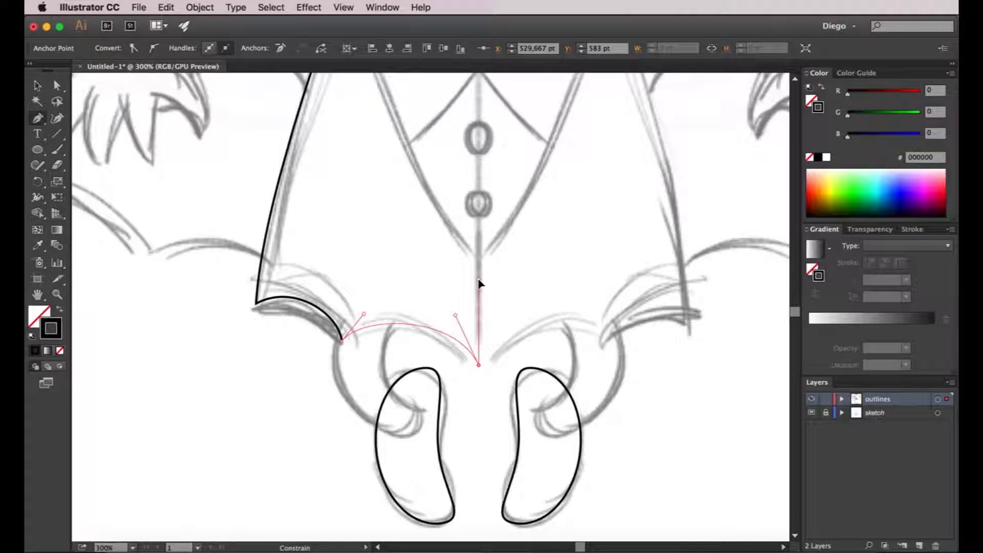
left_click_drag(478, 283, 478, 280)
left_click(479, 269)
left_click_drag(487, 277, 484, 267)
left_click_drag(478, 210, 464, 381)
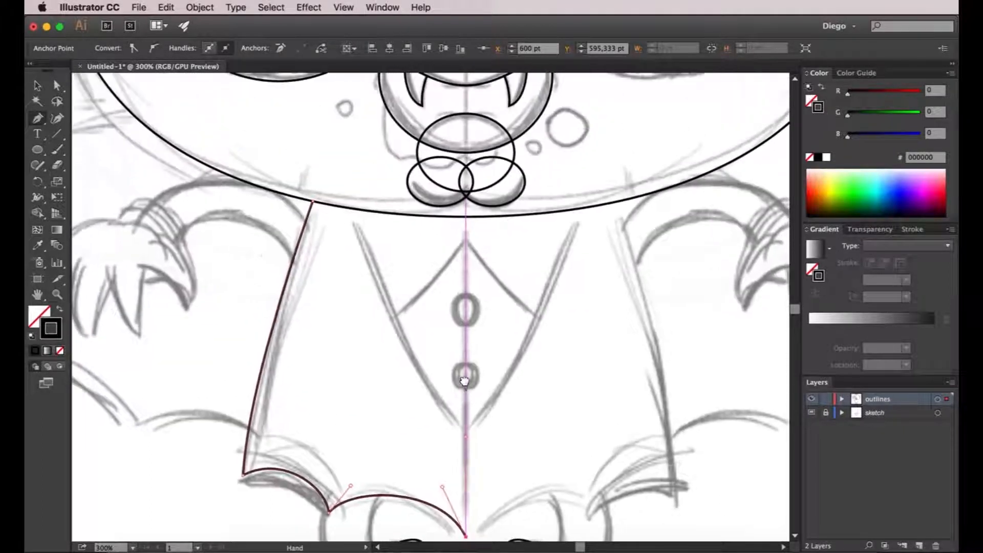
left_click(466, 217)
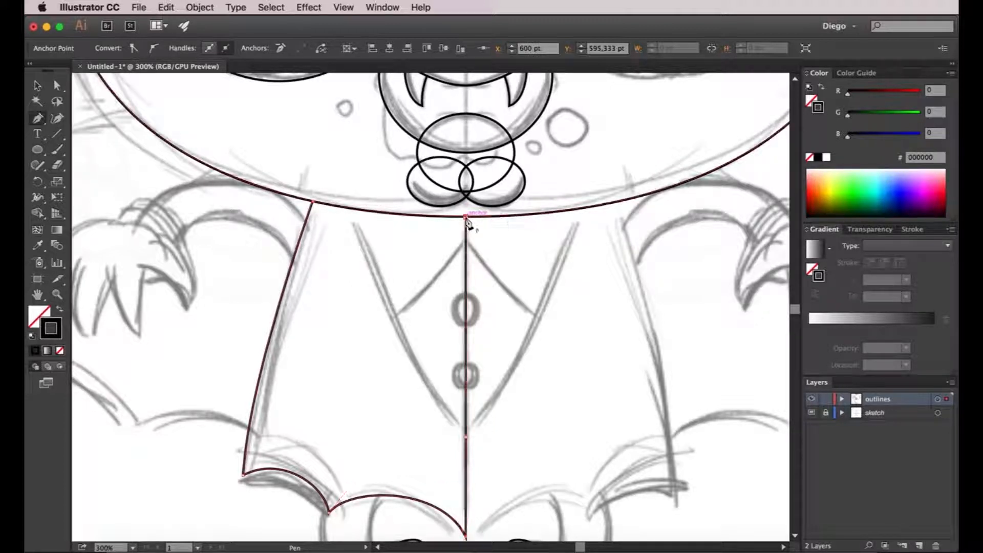
left_click(312, 201)
Duplicate the left body half to its right and reflect the copy across the vertical axis.
key("v")
scroll(498, 257, "down", 1)
left_click_drag(528, 329, 490, 306)
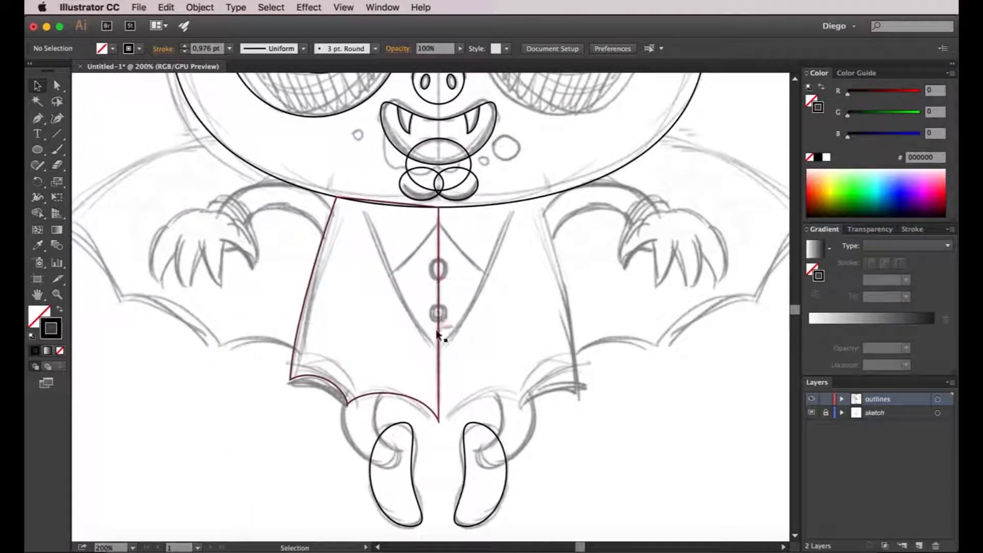
left_click_drag(317, 269, 490, 269, "alt")
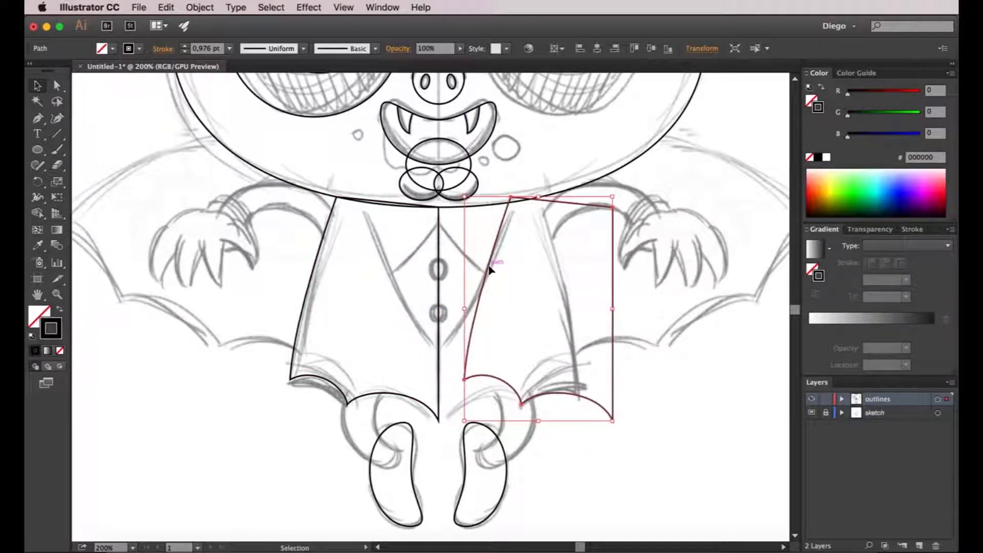
key("super+r")
key("Return")
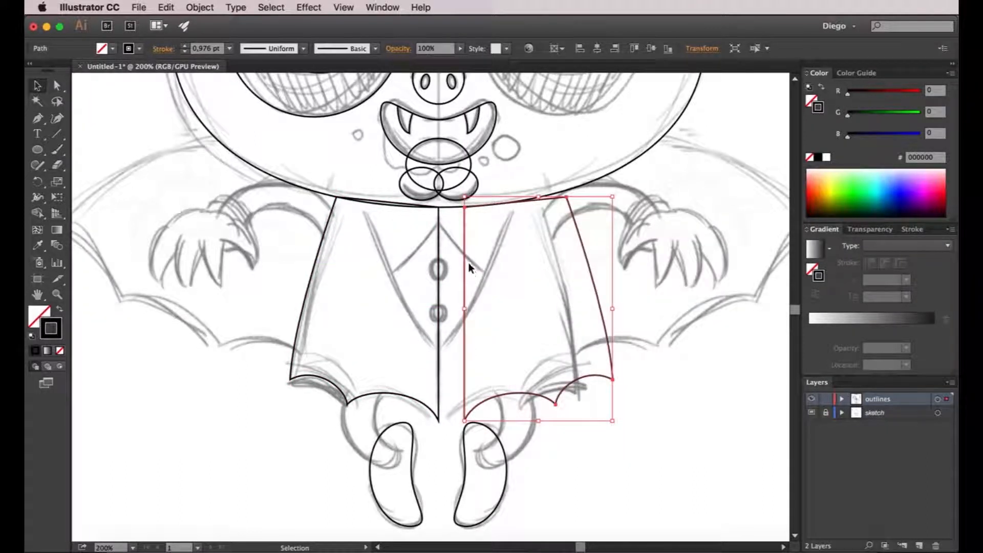
Move the reflected body half horizontally until its straight edge meets the centre line of the original half.
scroll(467, 260, "up", 1, "alt")
left_click_drag(464, 260, 423, 267, "shift")
left_click(493, 261)
left_click_drag(497, 273, 456, 260)
scroll(455, 260, "down", 1, "alt")
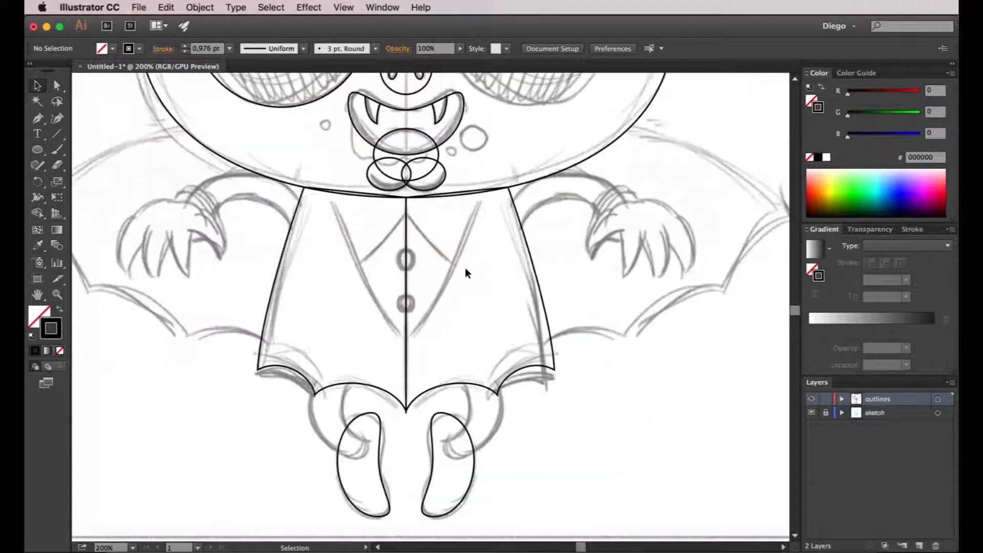
Start the left hand outline with the Pen tool at the wrist, curving around the thumb claw and back to the palm.
scroll(453, 309, "down", 1)
mouse_move(349, 270)
left_mouse_down()
mouse_move(351, 326)
mouse_move(365, 332)
mouse_move(391, 316)
left_mouse_up()
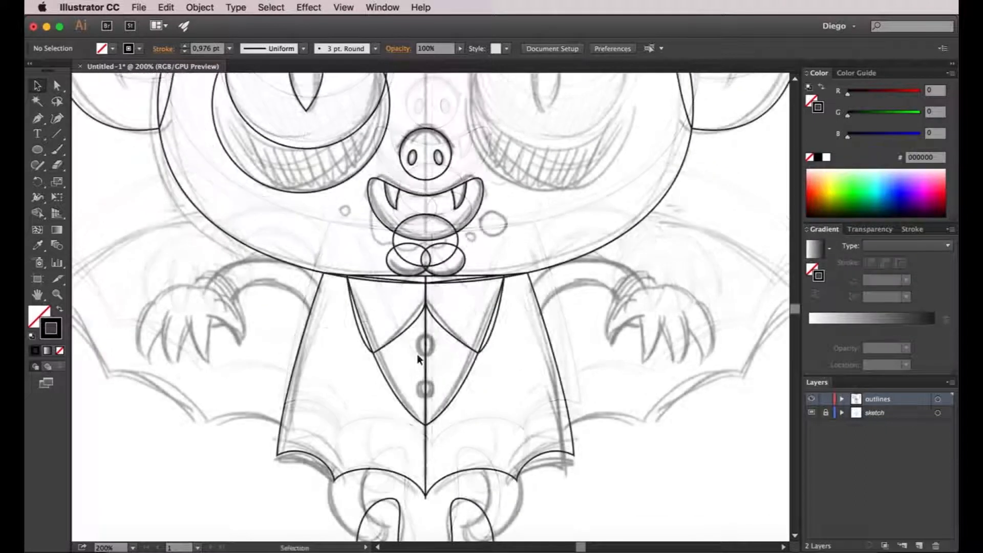
left_click_drag(308, 347, 398, 331)
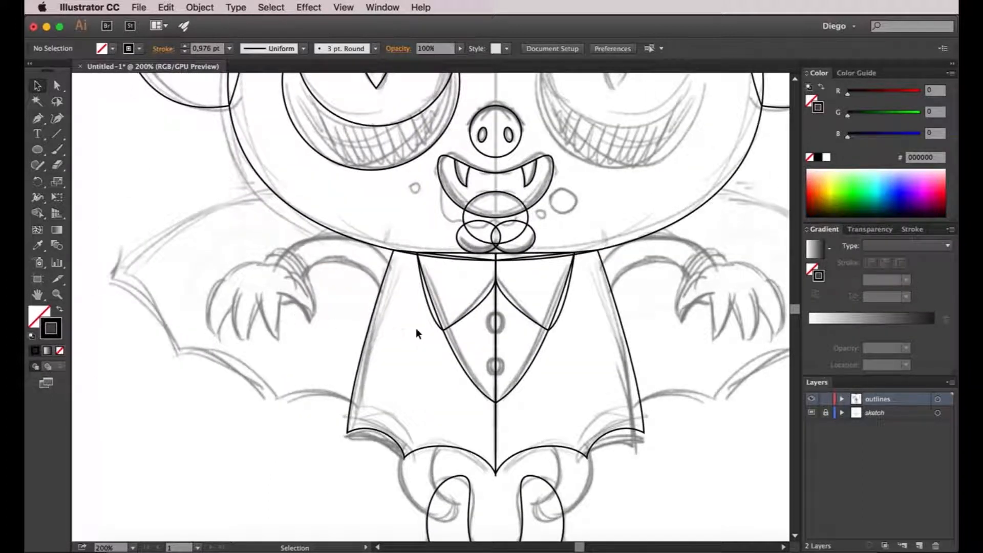
left_click(37, 118)
left_click(276, 294, "super")
left_click_drag(272, 292, 363, 290)
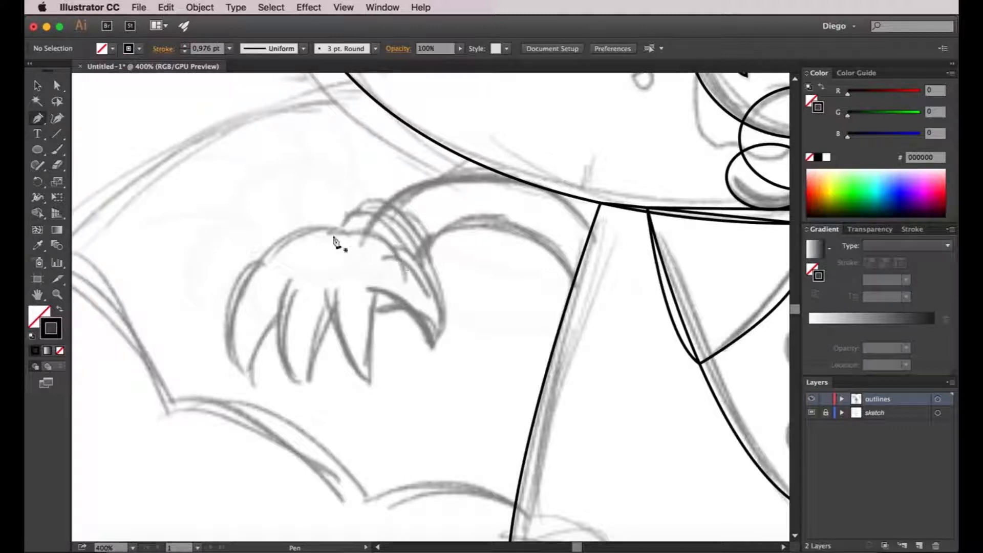
left_click(393, 250)
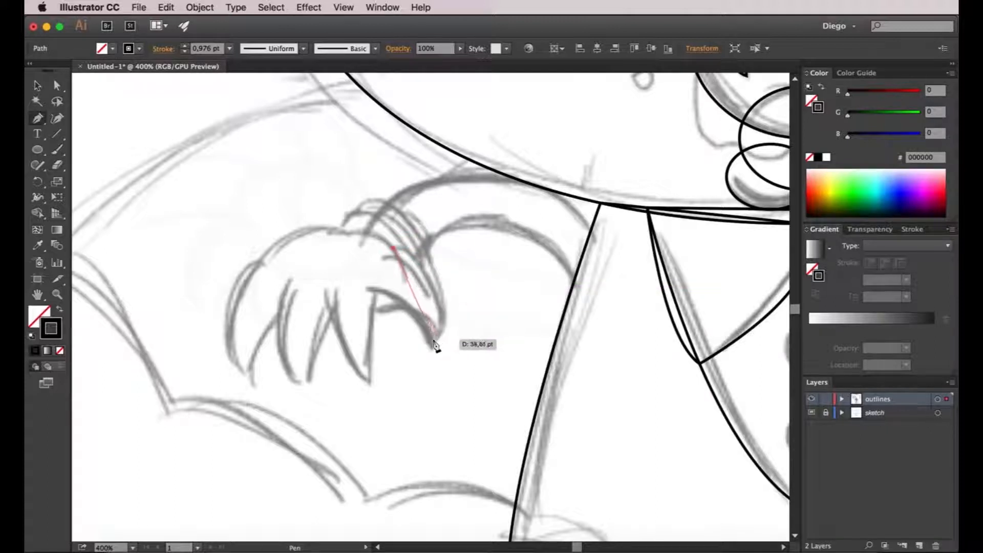
mouse_move(439, 332)
left_mouse_down()
mouse_move(432, 401)
mouse_move(430, 336)
left_mouse_up()
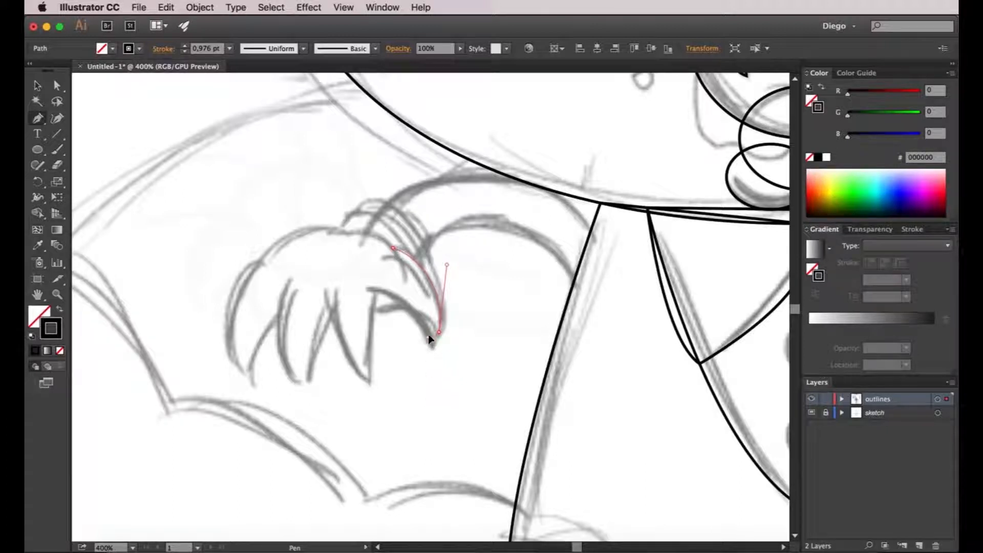
left_click(377, 290)
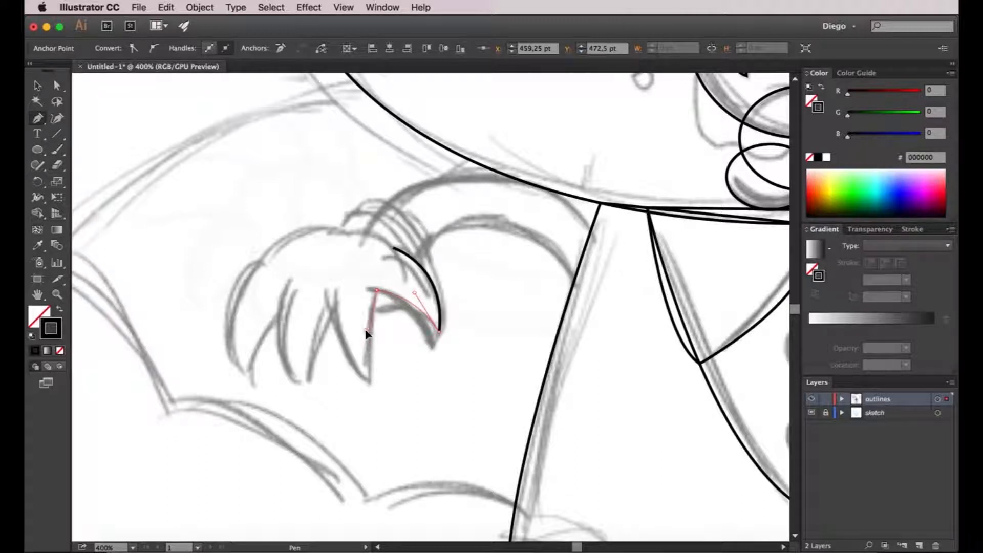
Continue the hand outline around the three remaining fingers, with curved sides, sharp claw tips and sharp notches between them.
mouse_move(366, 328)
left_mouse_down()
mouse_move(372, 384)
mouse_move(334, 366)
left_mouse_up()
left_click_drag(334, 301, 313, 310)
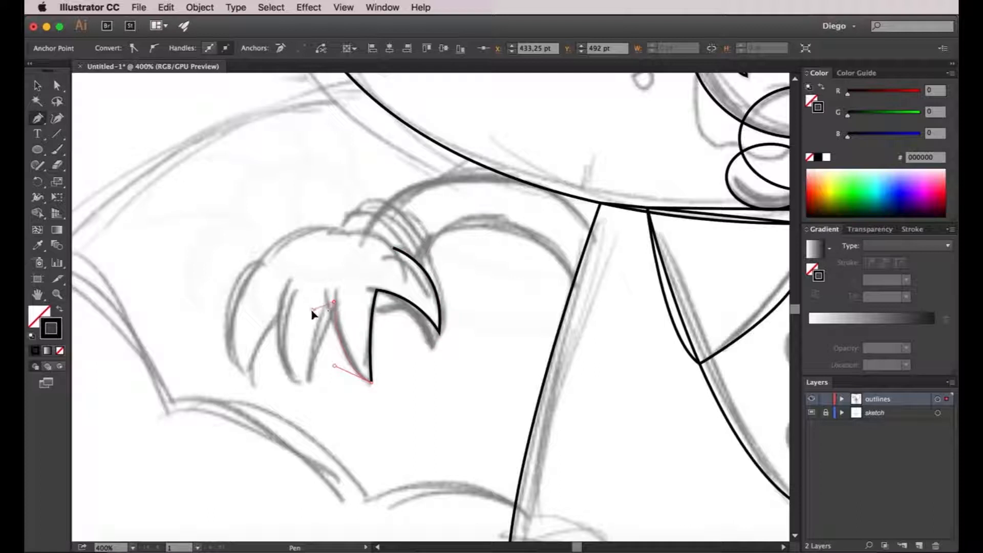
left_click_drag(305, 315, 306, 315)
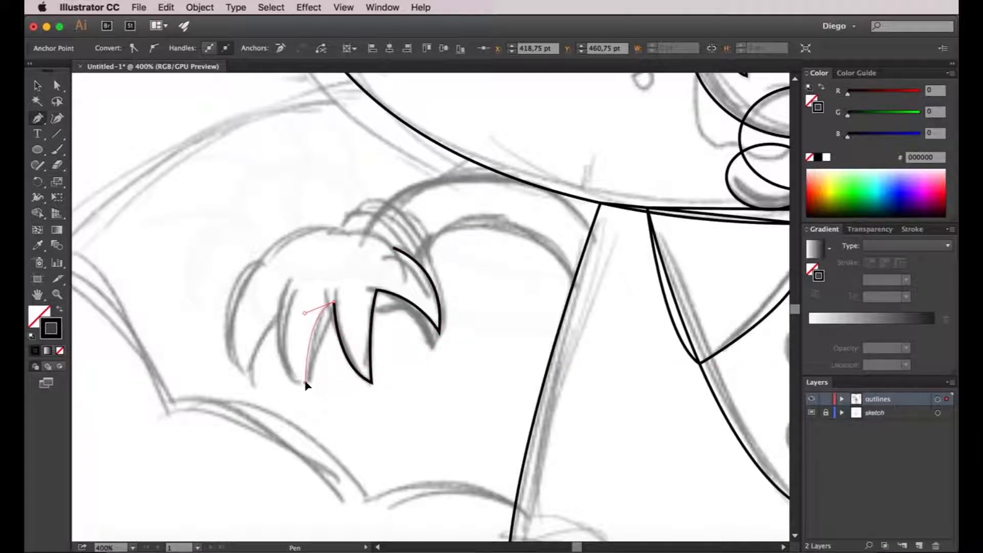
left_click_drag(291, 382, 263, 371)
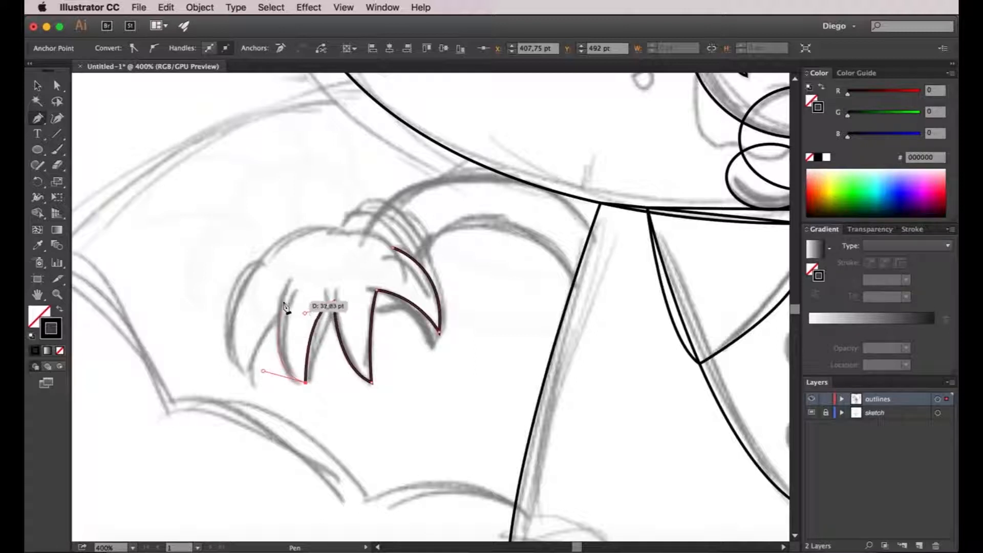
left_click_drag(283, 302, 255, 332)
left_click_drag(249, 374, 205, 356)
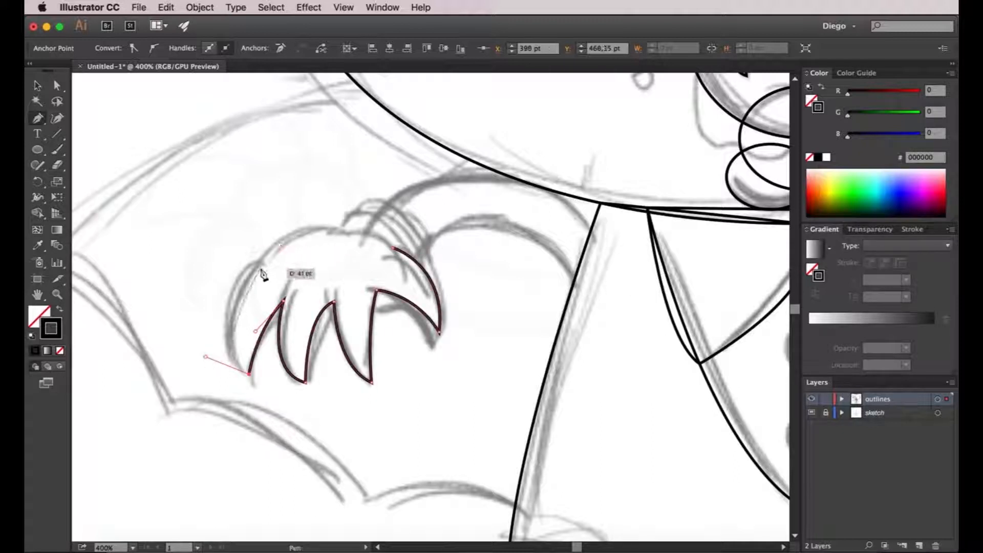
Curve the outline up the outer finger, over a sharp knuckle corner and the back of the hand, and close the path.
left_click_drag(259, 263, 294, 248)
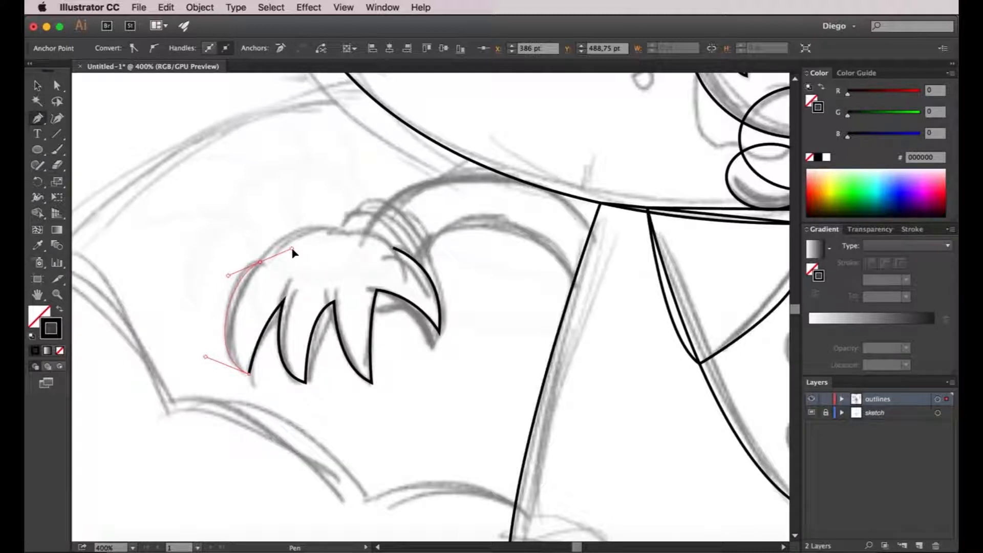
left_click_drag(294, 252, 266, 224)
left_click_drag(266, 225, 265, 223)
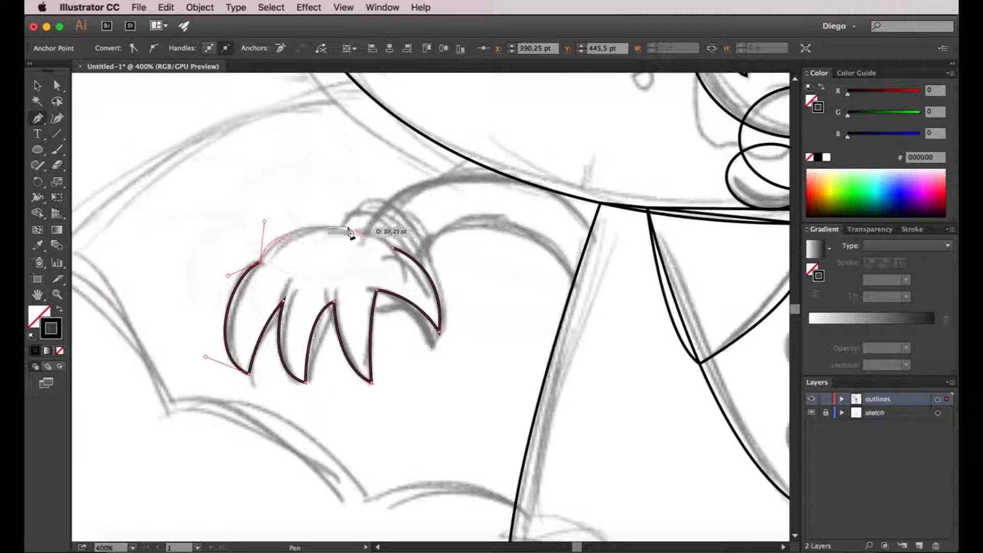
left_click_drag(342, 224, 393, 249)
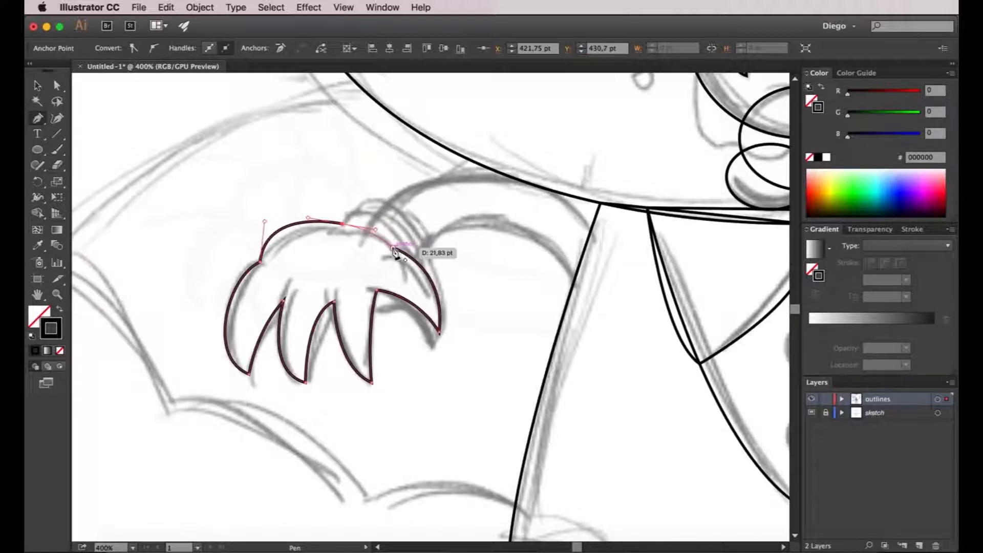
left_click(393, 249)
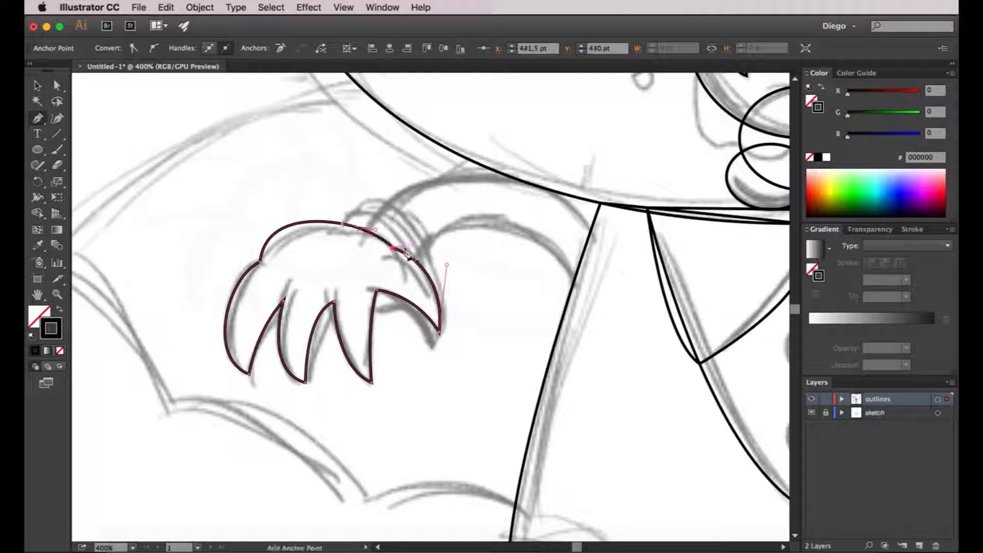
left_click(453, 293, "super")
Slim the outer finger by pulling its claw-tip handle inward, and move the knuckle corner anchor down 5 pt.
key("a")
left_click_drag(256, 279, 308, 237)
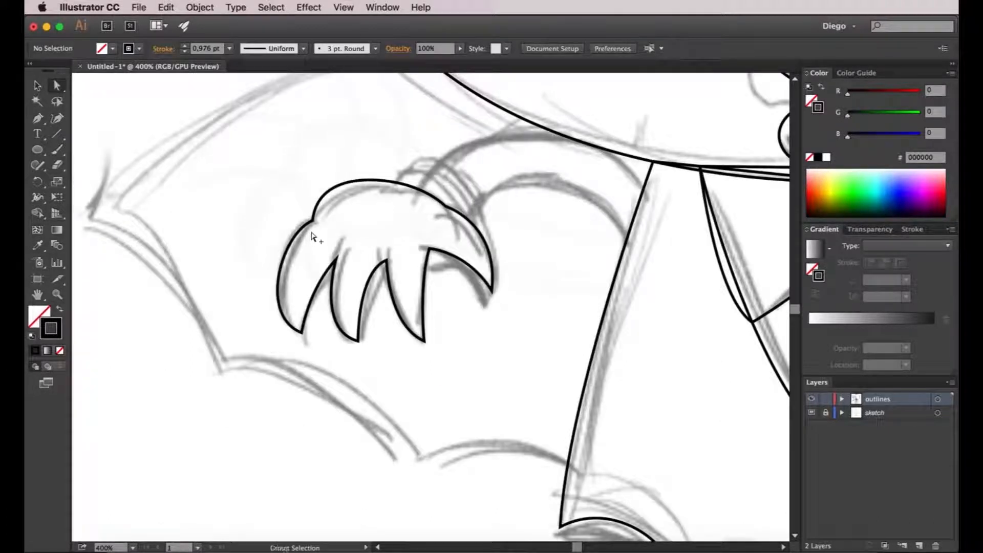
left_click(313, 221)
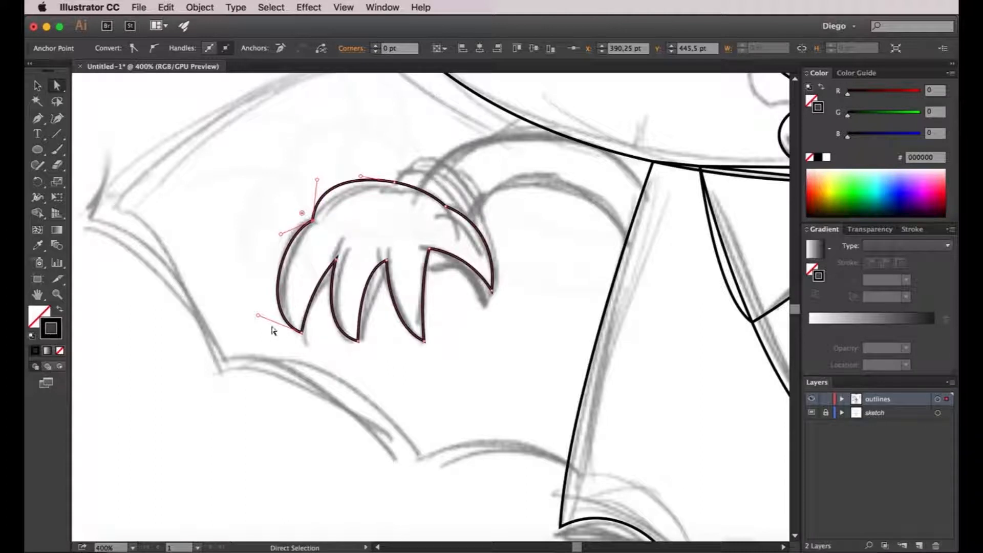
left_click_drag(258, 315, 278, 314)
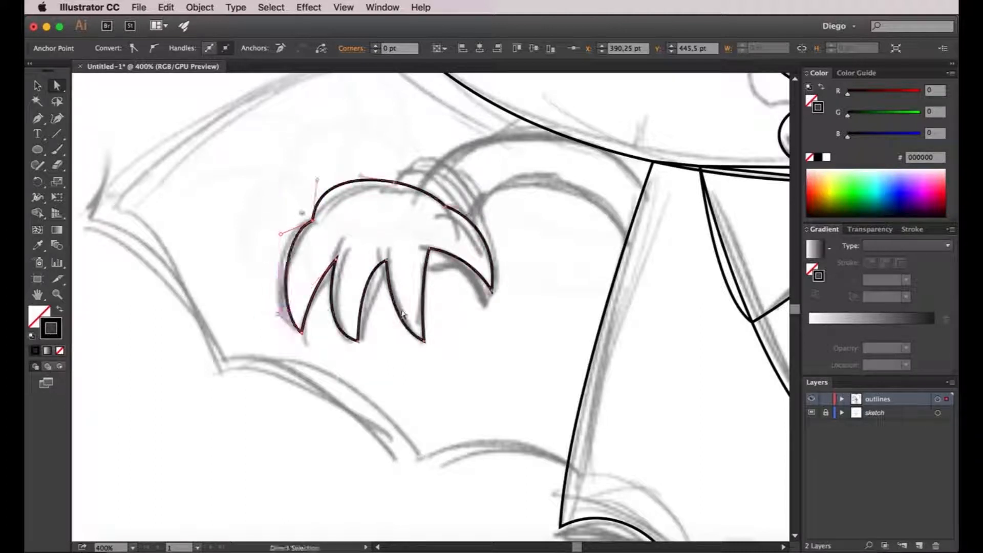
key("shift+Right")
key("shift+Left")
key("shift+Down")
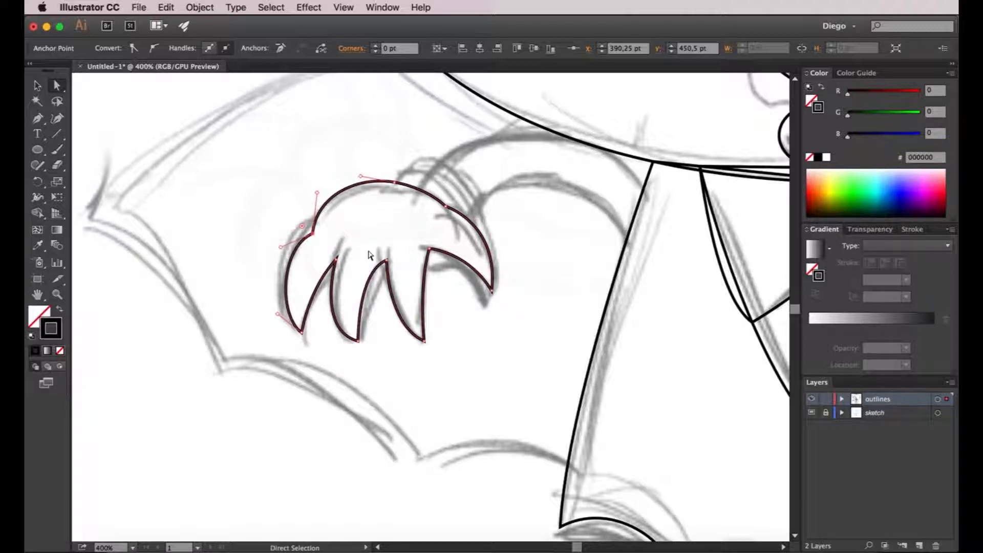
left_click(374, 233)
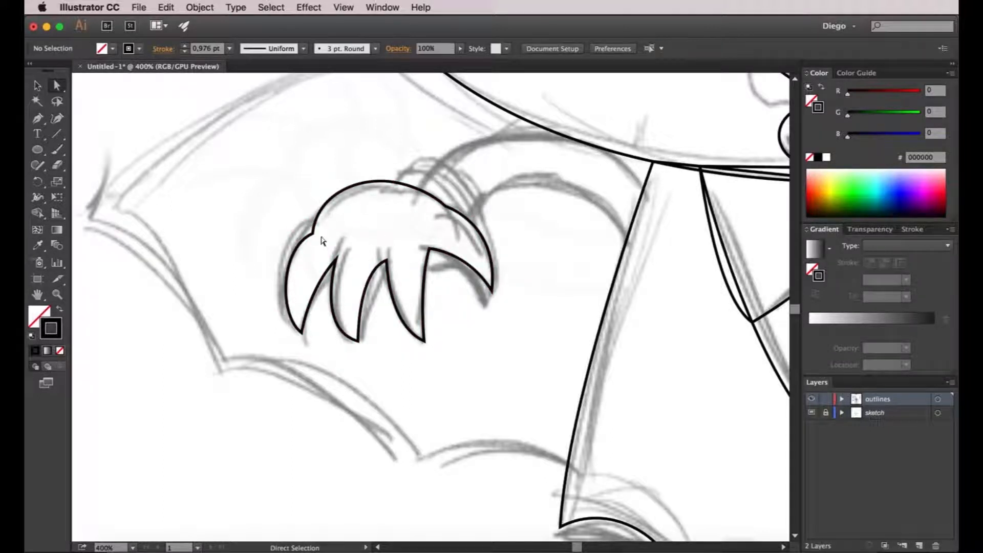
Adjust the three lower claw tips: raise the outer one, lower the middle one and shift the inner one towards the thumb, lengthening its handle.
scroll(318, 322, "up", 2)
left_click_drag(287, 344, 290, 331)
left_click_drag(398, 366, 400, 377)
left_click(532, 365)
left_click_drag(533, 365, 547, 368)
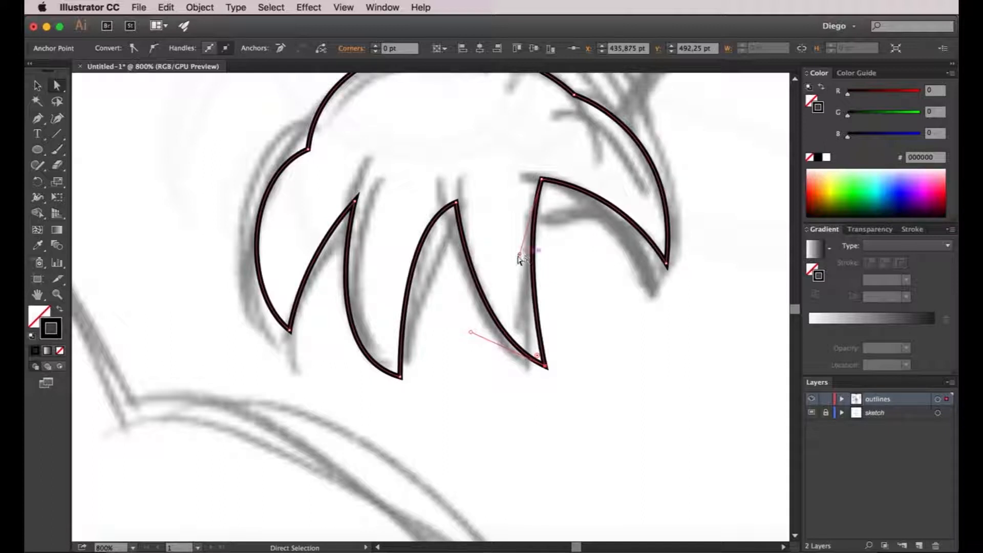
left_click_drag(471, 333, 455, 337)
left_click(612, 329)
Start a Pen path at the left wing's outer tip and trace its scalloped lower edge to the side of the body, with sharp points between the curves.
scroll(607, 325, "down", 2)
left_click_drag(610, 328, 537, 336)
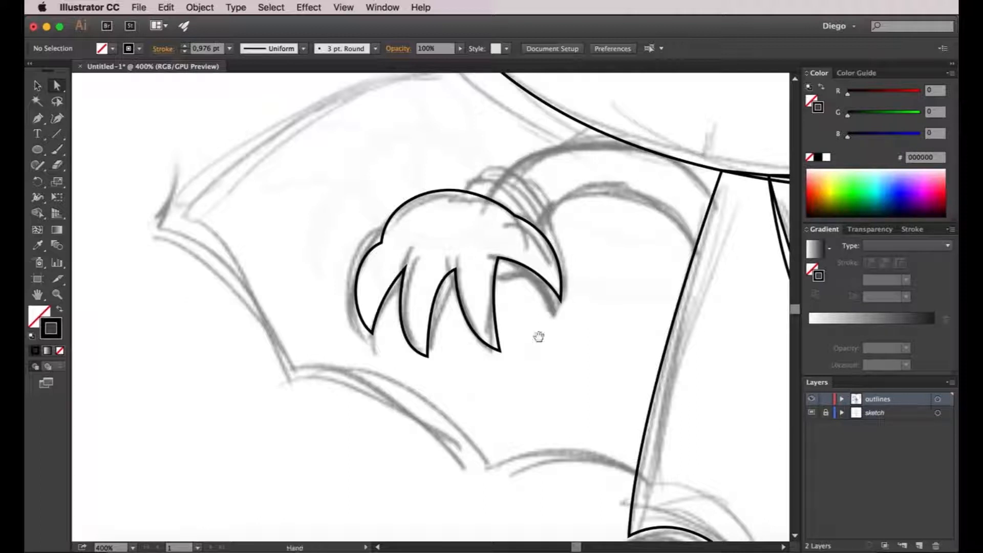
key("space")
left_click_drag(529, 329, 452, 349)
scroll(510, 312, "down", 1)
left_click_drag(530, 319, 463, 314)
scroll(463, 313, "down", 2)
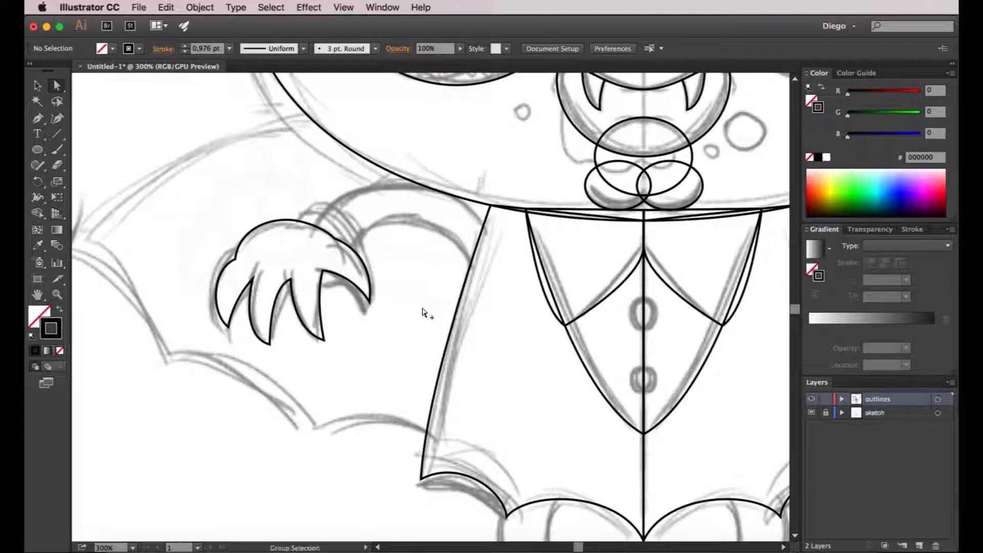
left_click_drag(551, 362, 525, 370)
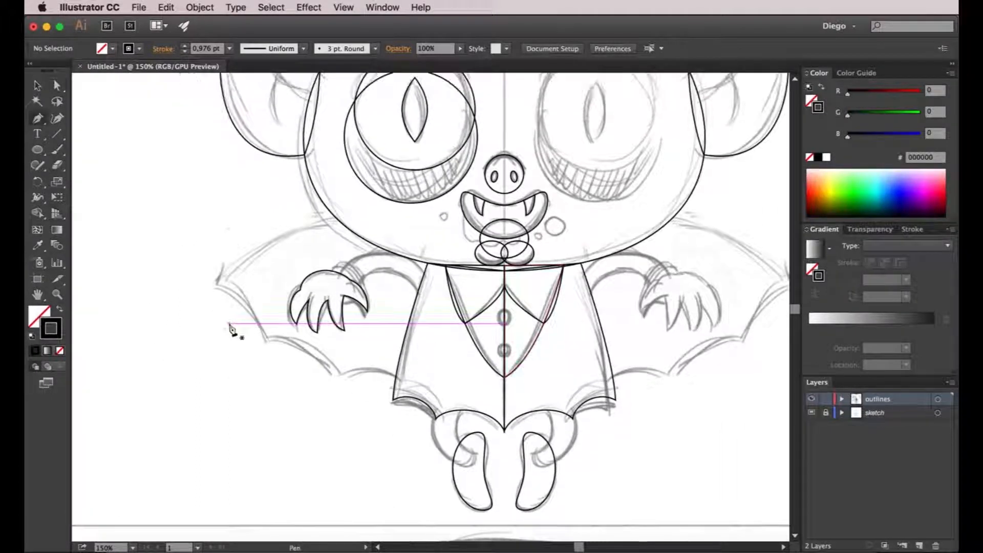
left_click(216, 283)
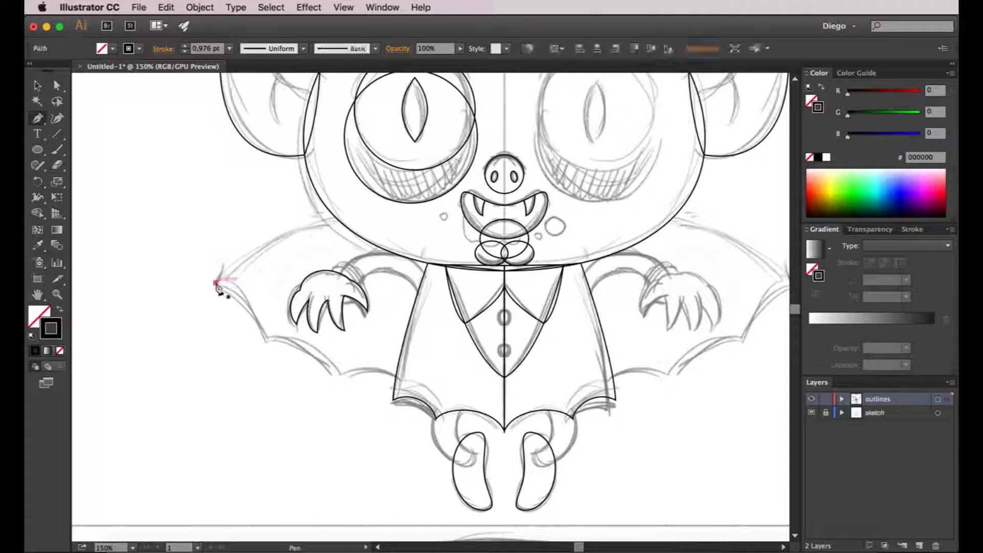
left_click(266, 341)
left_click_drag(266, 342, 274, 385)
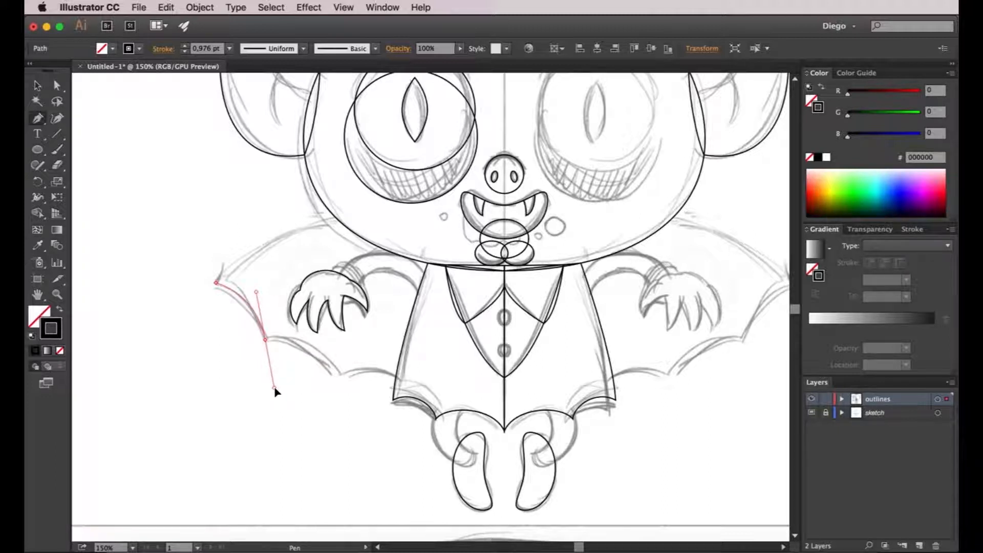
left_click_drag(274, 388, 306, 337)
left_click_drag(338, 374, 417, 406)
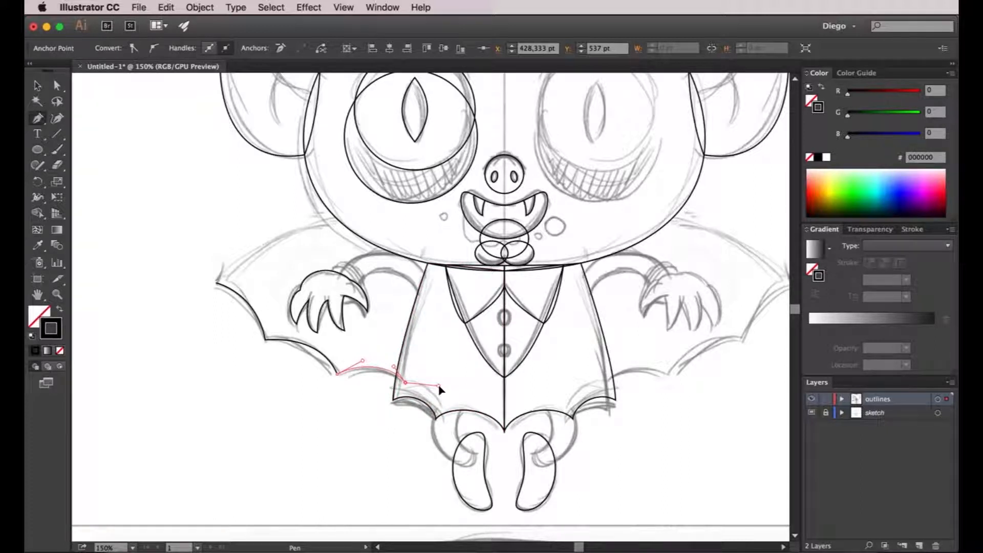
Continue the wing path behind the body and up to the mouth with straight segments, close it at the wing tip with an arched upper edge, and deselect it.
left_click(495, 385)
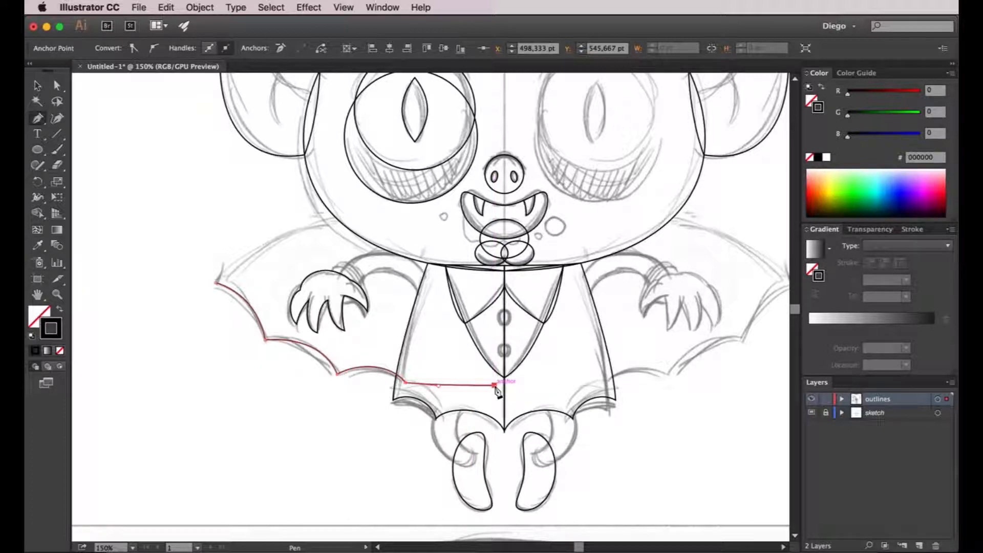
left_click(496, 229)
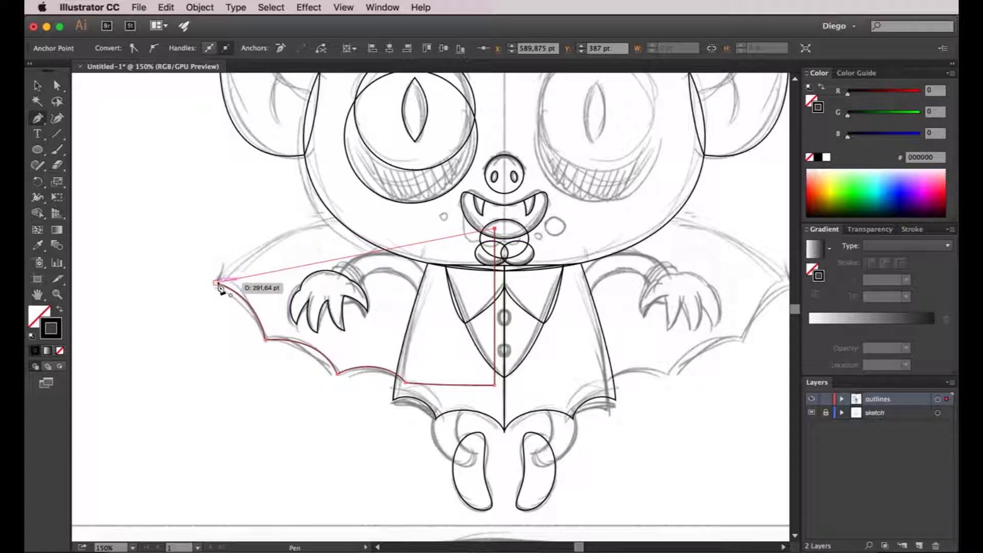
left_click_drag(217, 284, 243, 300)
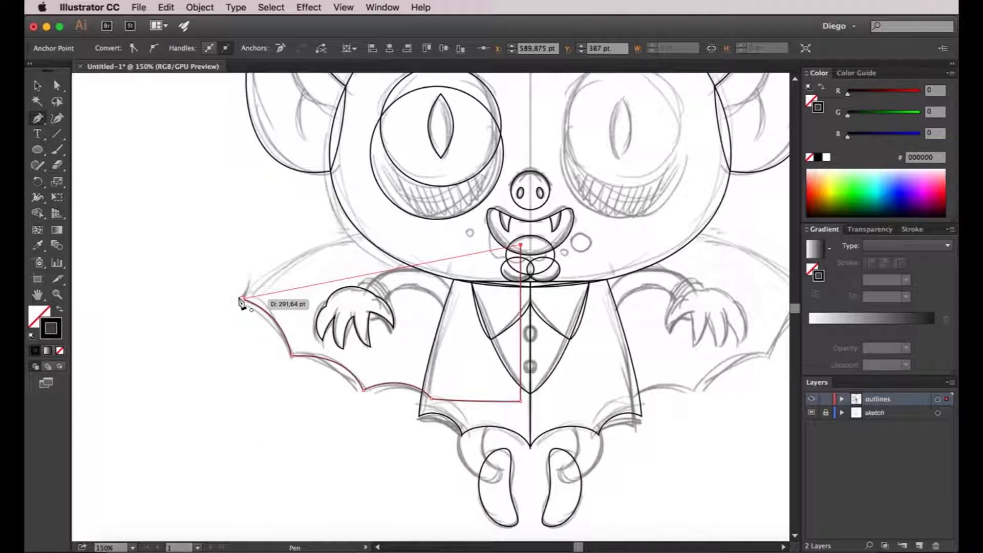
left_click(242, 300)
left_click_drag(237, 296, 123, 419)
key("v")
left_click(199, 393)
Duplicate the wing to the opposite side, mirror the copy, and nudge it outward until it matches the sketched right wing.
left_click_drag(272, 404, 190, 387)
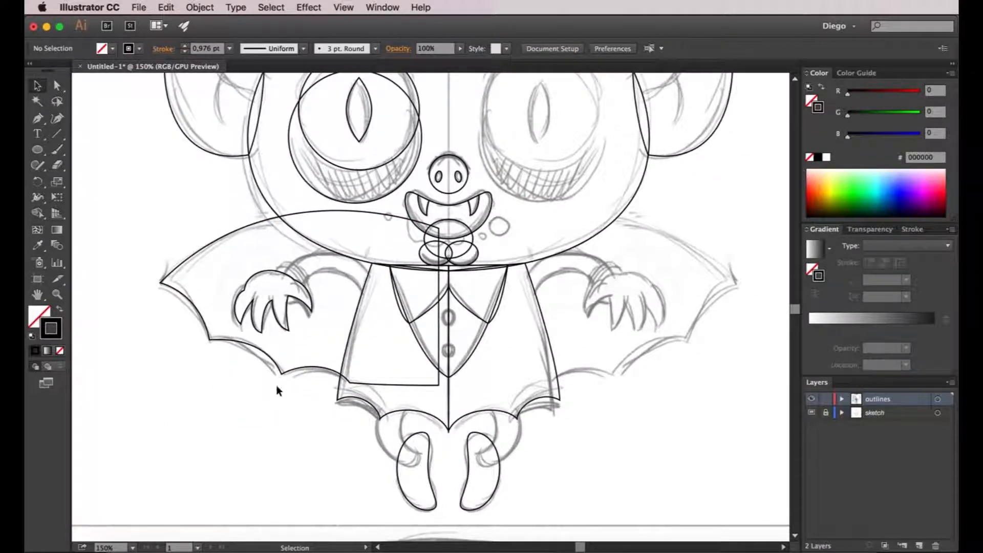
left_click_drag(234, 339, 520, 339)
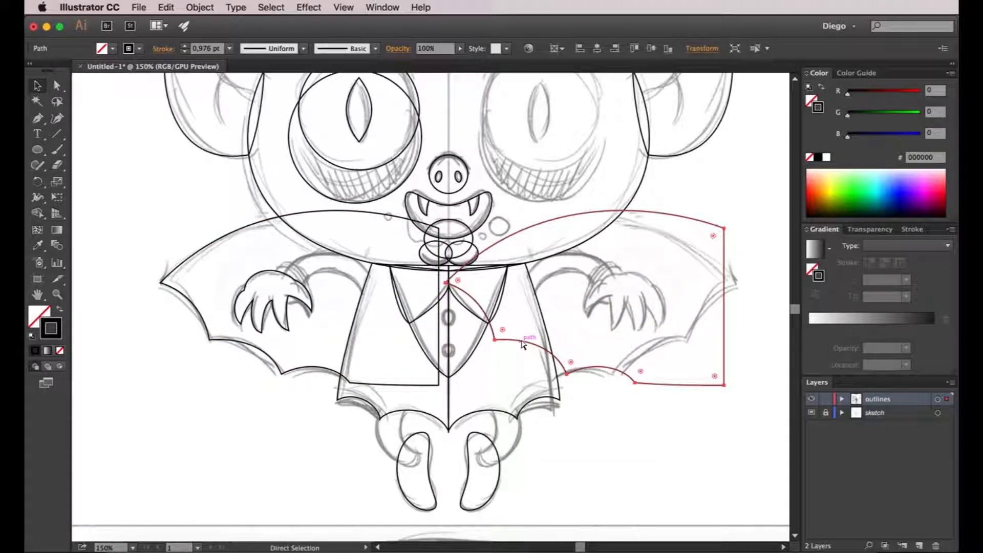
key("super+r")
key("Return")
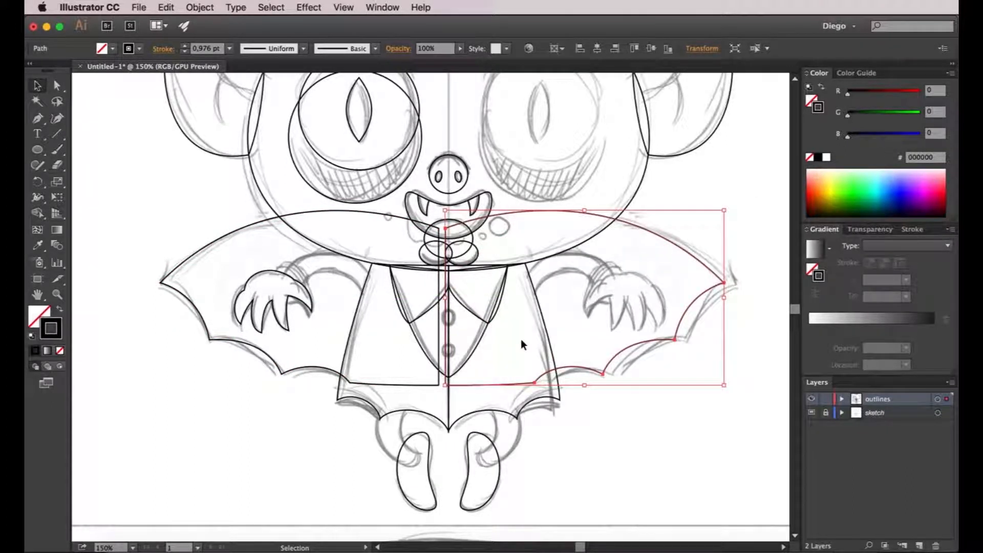
key("Right")
key("Right")
key("Right")
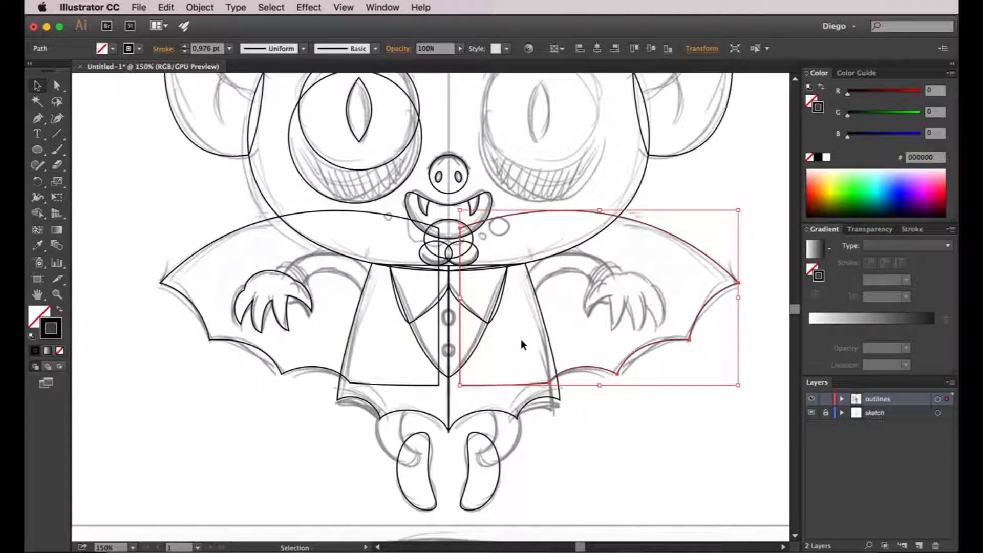
left_click(676, 451)
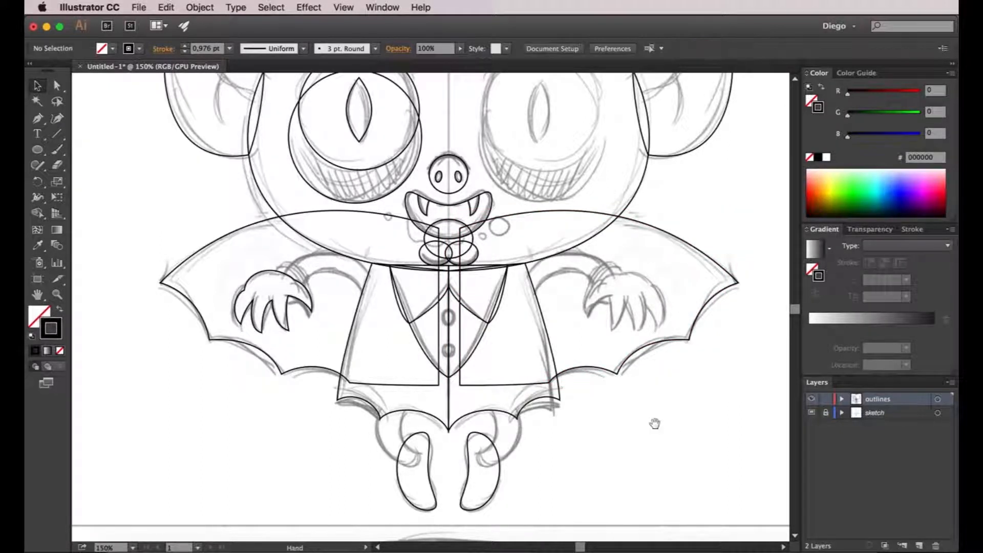
Draw a circle over the upper shirt button and duplicate it straight down onto the lower button.
left_click_drag(654, 423, 642, 405)
scroll(610, 354, "down", 1)
left_click_drag(608, 359, 579, 413)
scroll(568, 350, "down", 2)
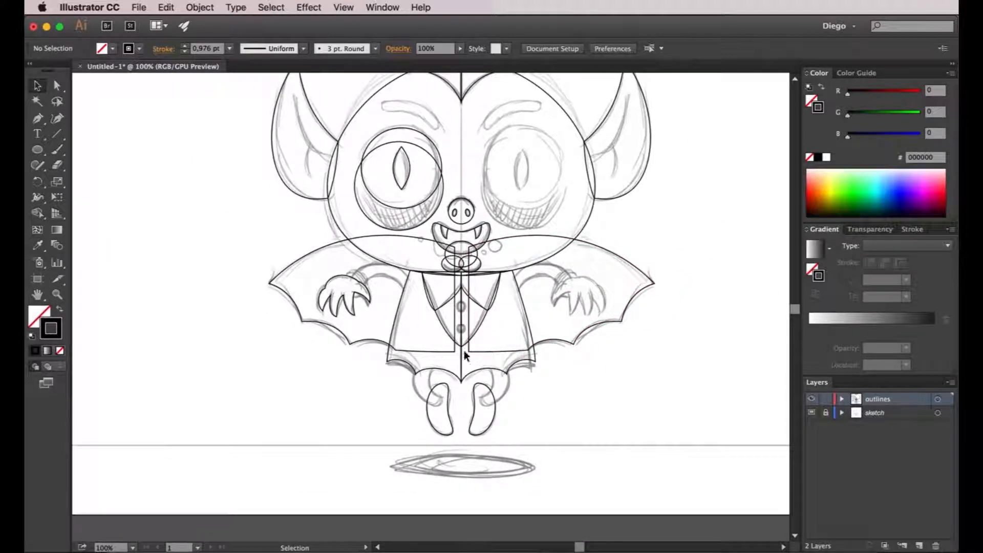
scroll(464, 350, "up", 2)
scroll(462, 262, "up", 2)
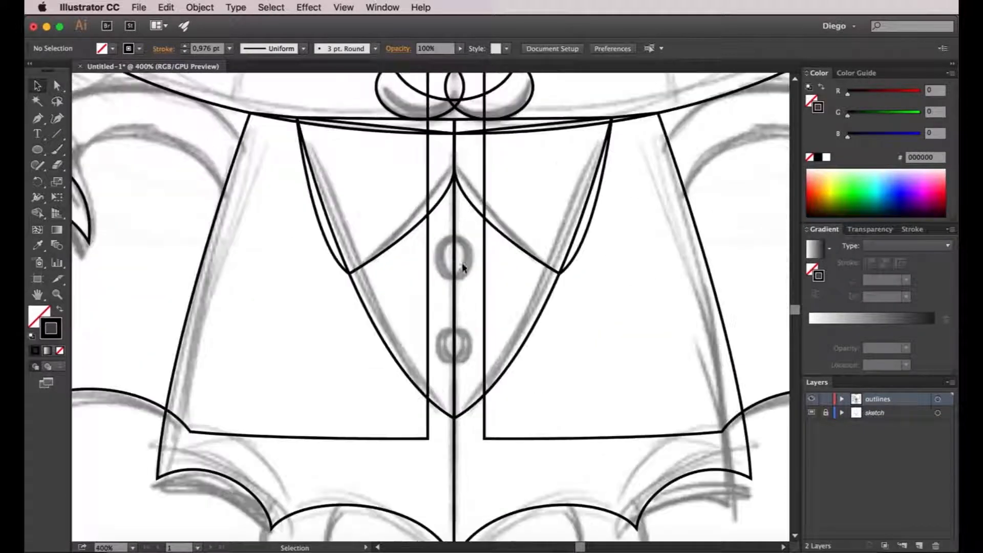
left_click(38, 150)
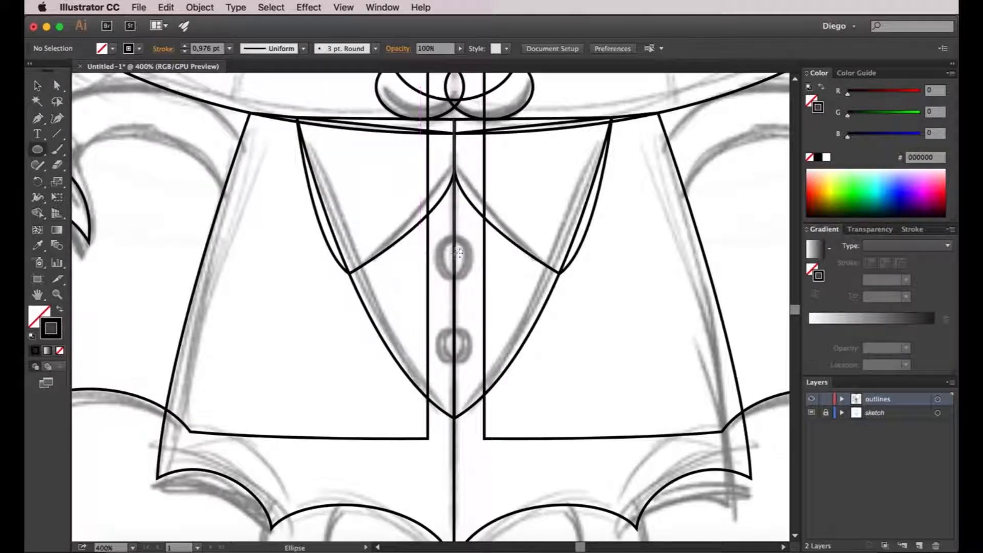
scroll(457, 255, "up", 1)
mouse_move(453, 255)
left_mouse_down()
mouse_move(451, 225)
mouse_move(422, 226)
left_mouse_up()
key("v")
left_click_drag(470, 250, 469, 385)
left_click(529, 337)
Draw a circle over the large spot to the right of the mouth and a smaller circle over the little spot beside it.
scroll(527, 330, "down", 4)
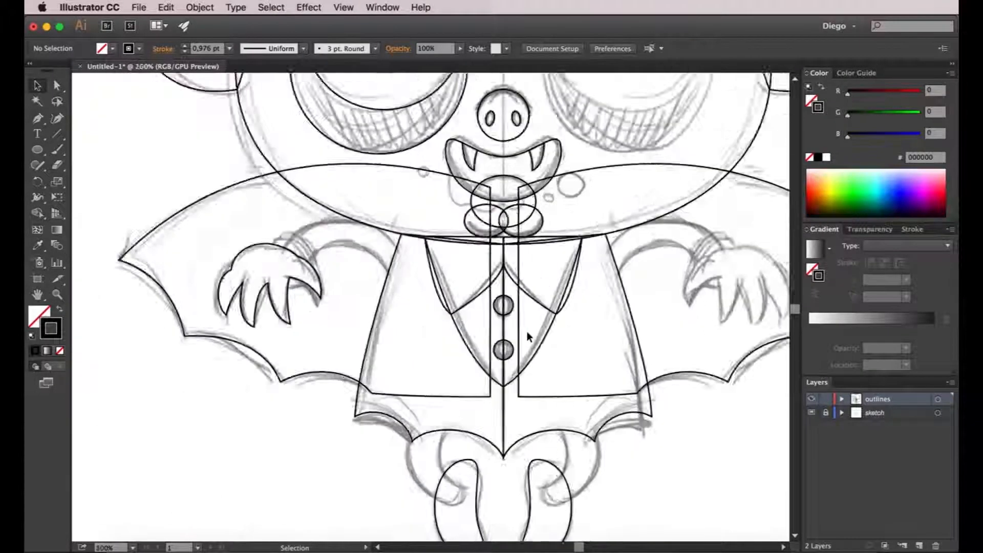
left_click_drag(542, 307, 488, 405)
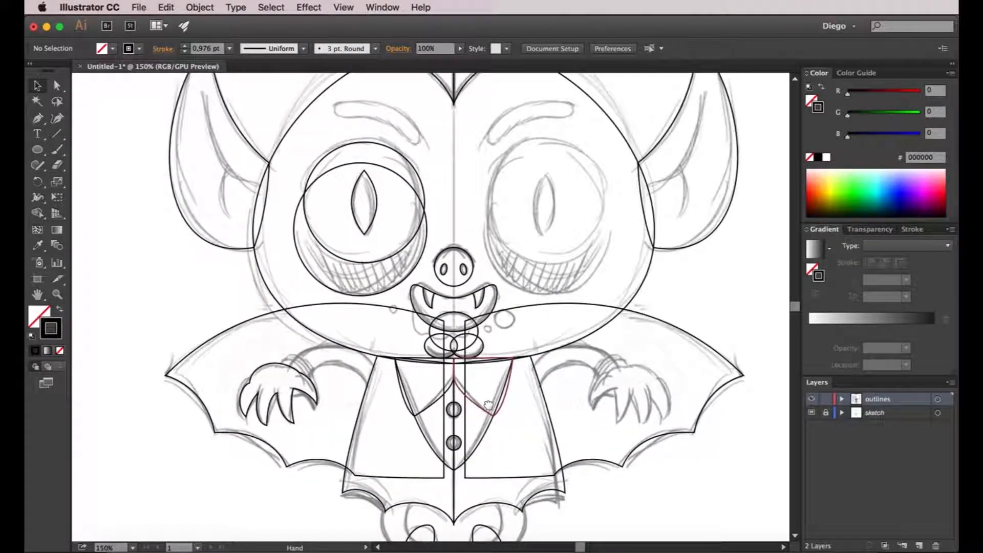
scroll(495, 330, "up", 3)
left_click(36, 149)
left_click_drag(492, 280, 539, 334)
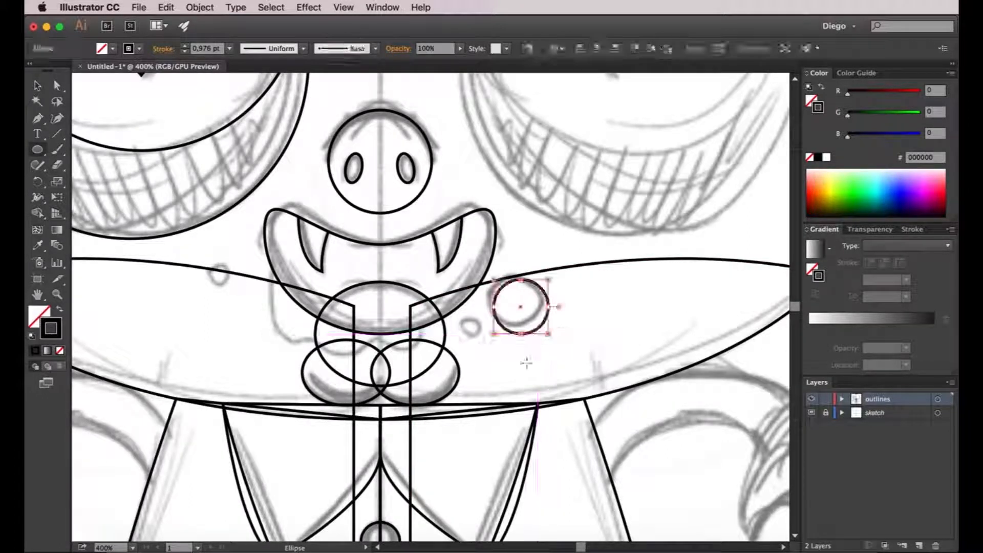
left_click_drag(458, 325, 479, 346)
scroll(541, 368, "down", 2)
key("a")
left_click(582, 419)
Duplicate the left eye's circles and pupil onto the right eye, reflect the copy across the vertical axis, and nudge it slightly outward.
left_click_drag(508, 353, 491, 448)
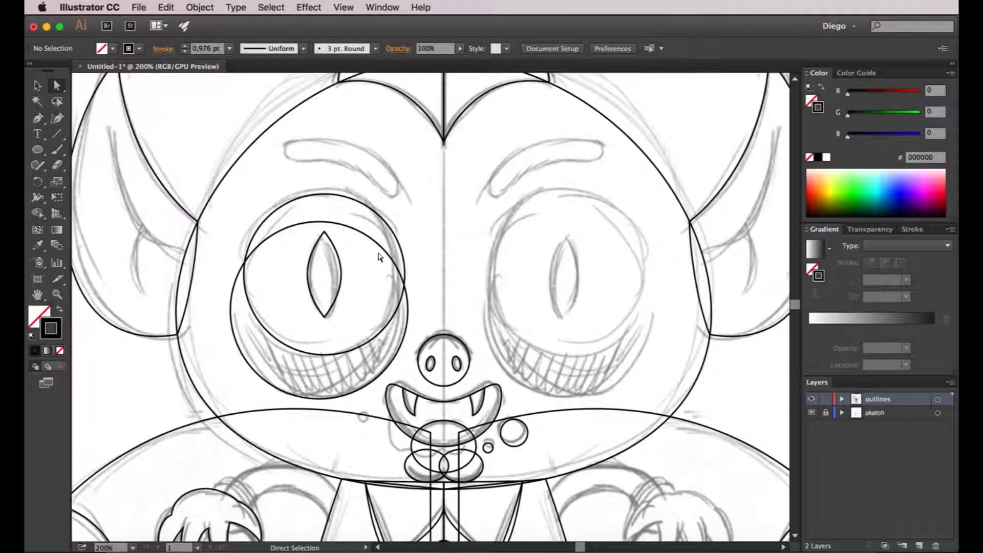
left_click_drag(277, 176, 355, 367)
left_click_drag(340, 261, 591, 255)
right_click(591, 255)
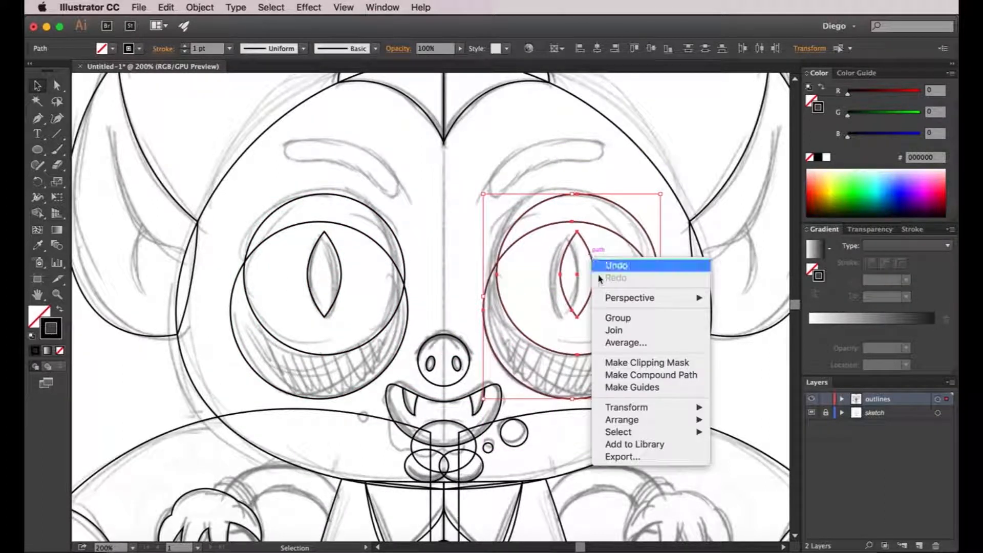
mouse_move(637, 407)
left_click(740, 452)
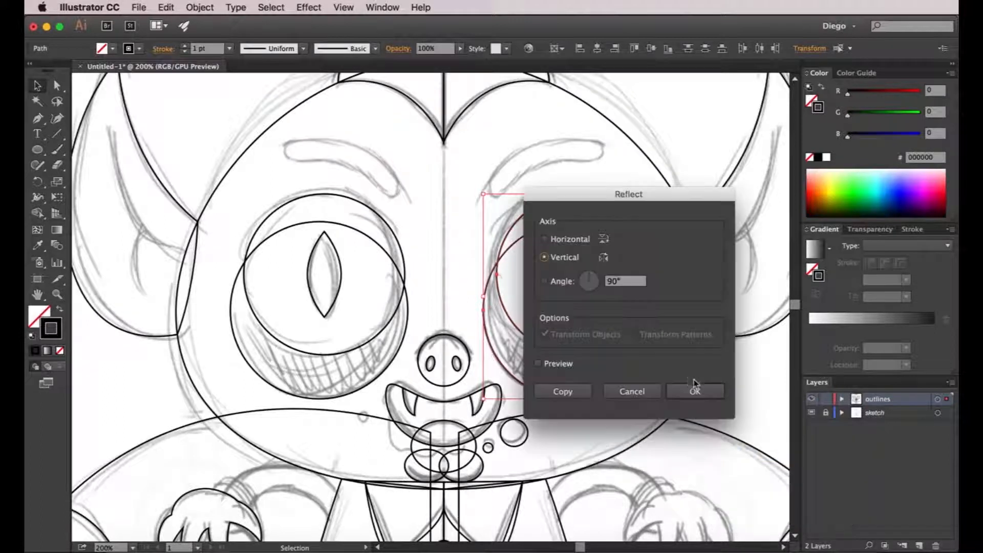
left_click(693, 392)
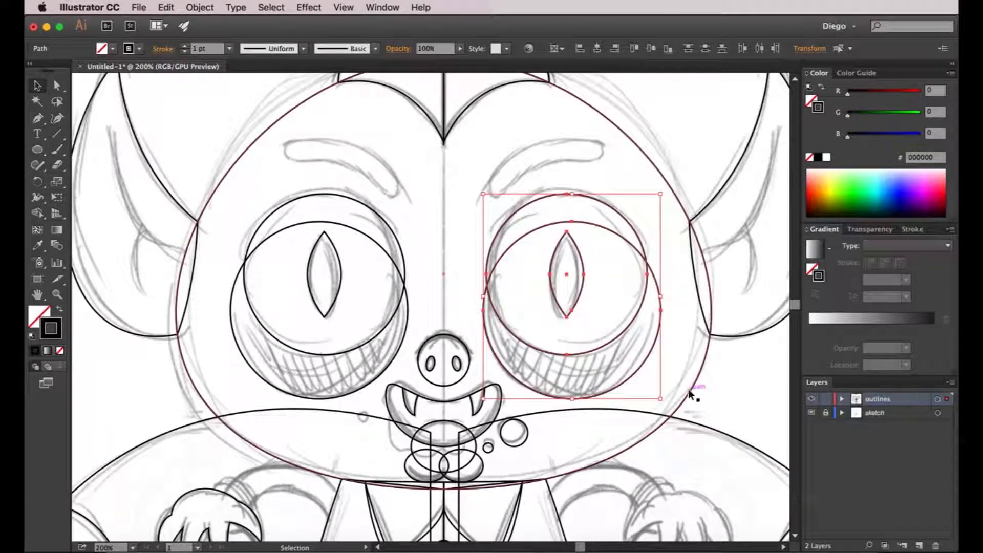
key("Right")
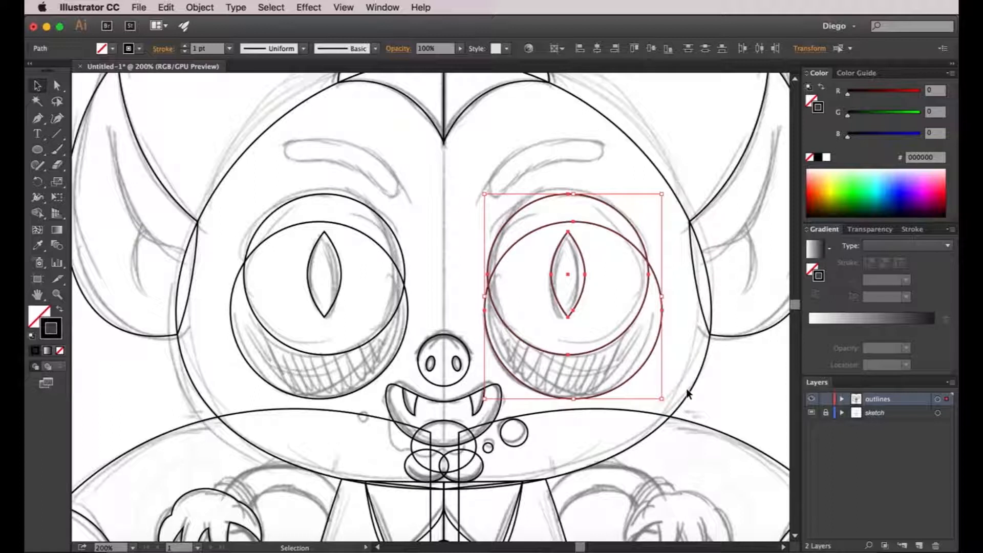
left_click(450, 241)
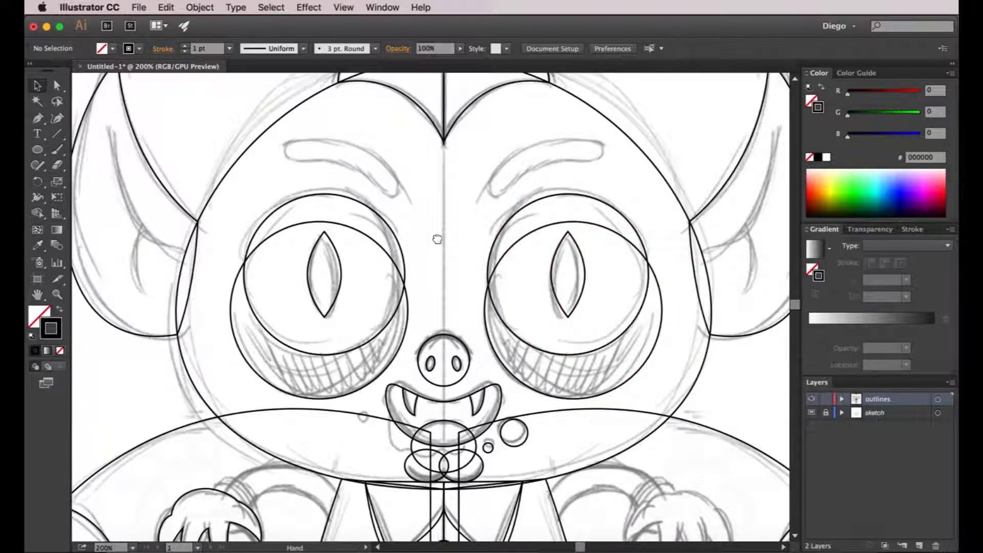
Create an Offset Path of 30 pt around the left eye's upper circle, with preview on and Miter joins.
scroll(445, 225, "up", 3)
scroll(446, 226, "left", 5)
left_click_drag(442, 233, 353, 219)
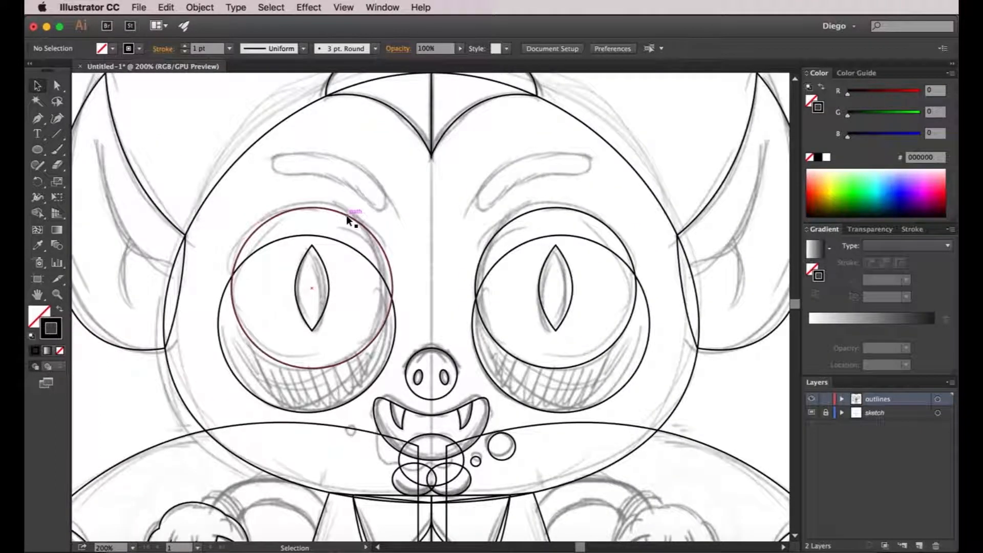
left_click(347, 217)
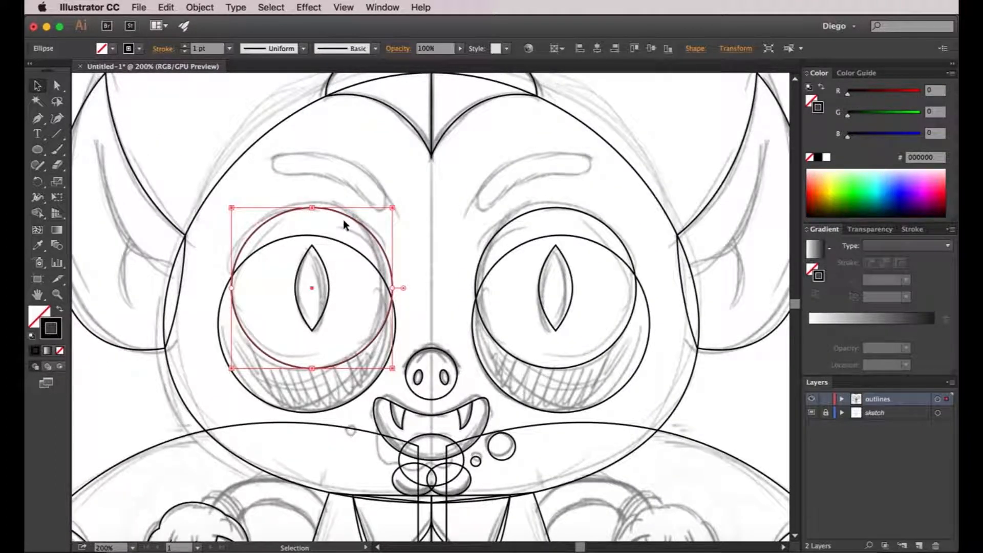
left_click(210, 9)
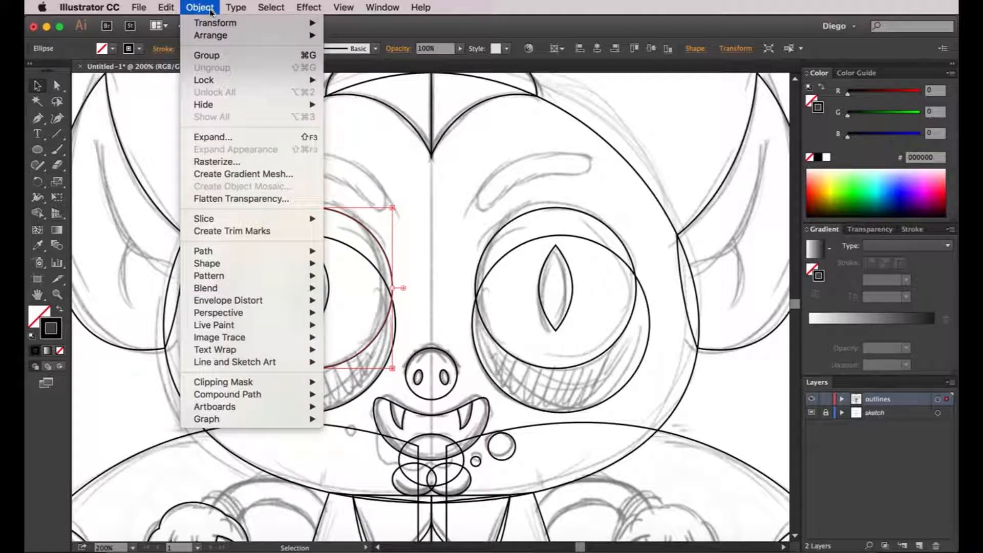
mouse_move(215, 250)
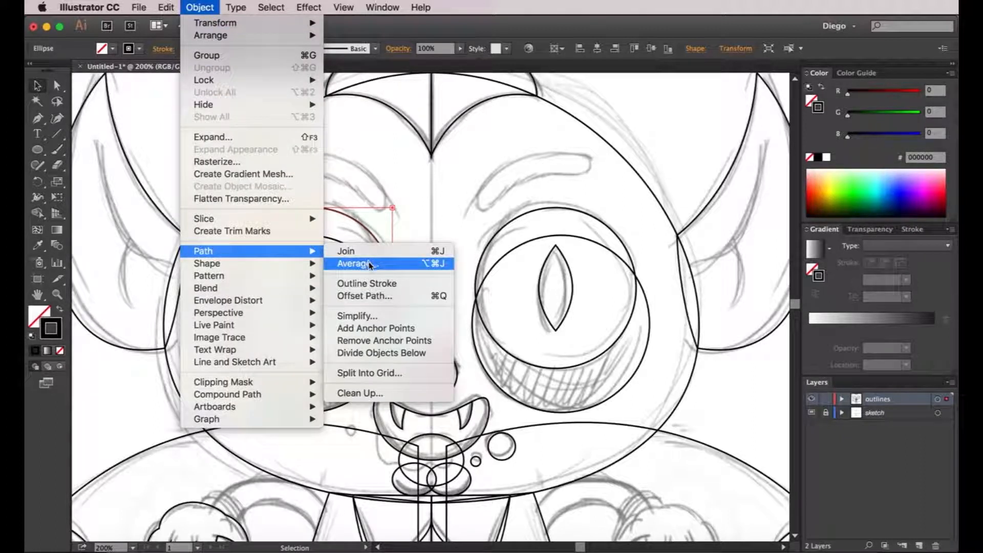
left_click(364, 295)
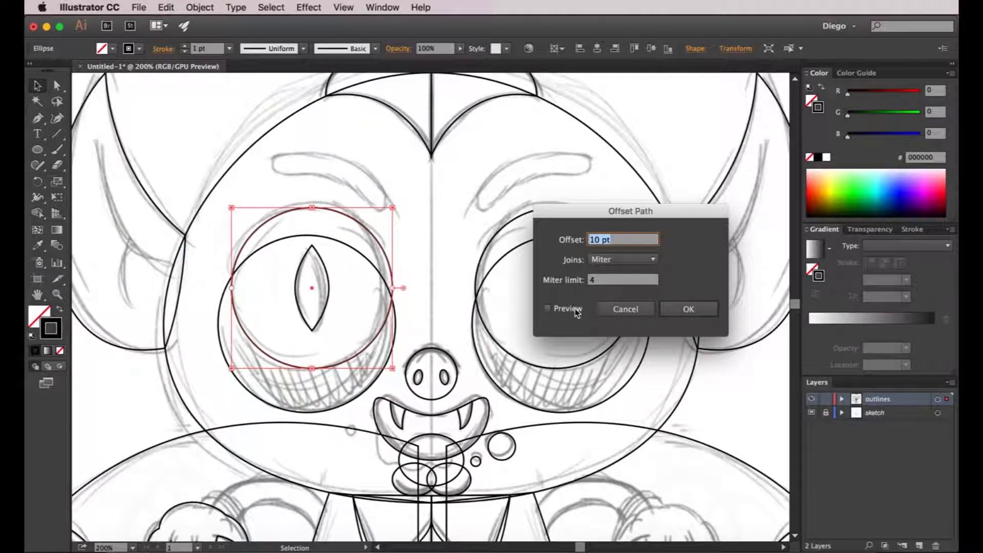
left_click(577, 310)
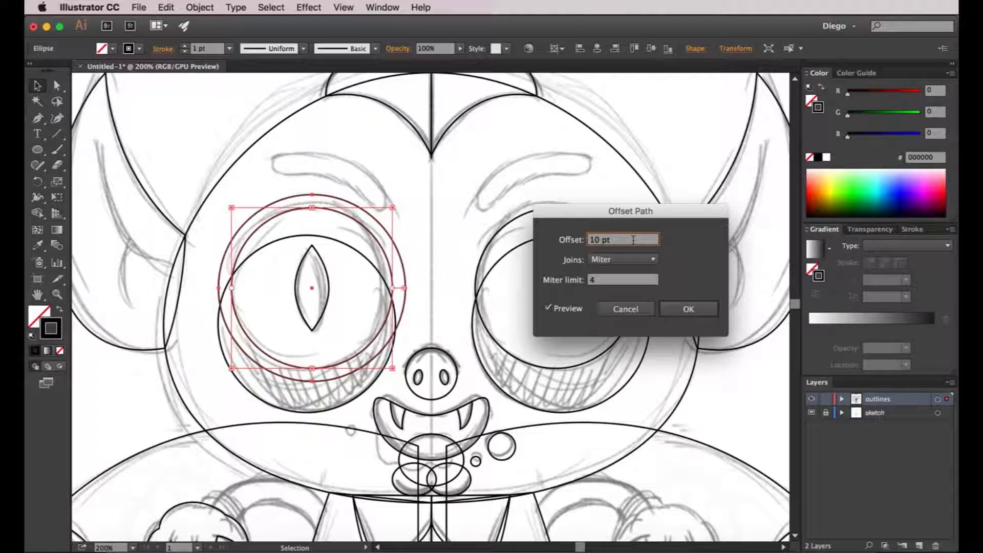
key("shift+Up")
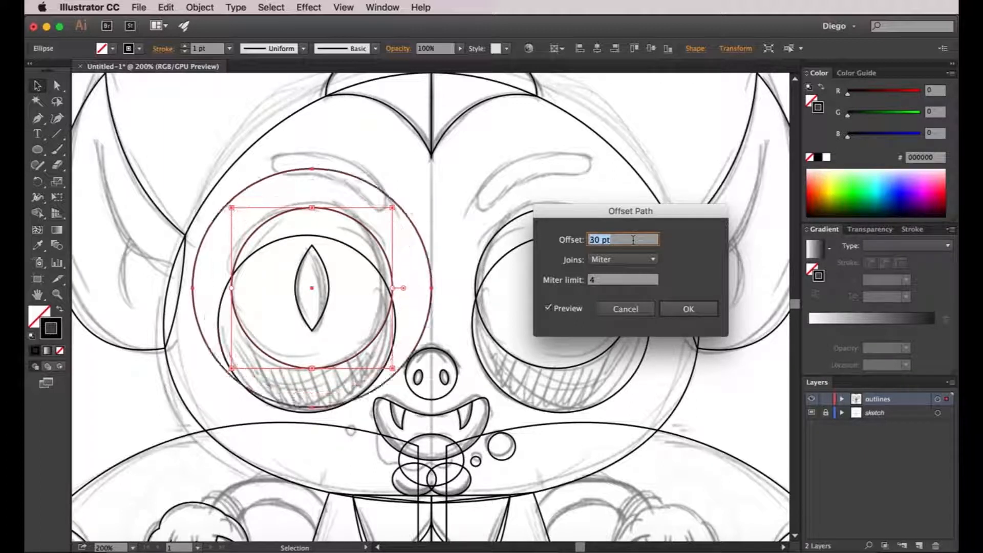
key("shift+Up")
left_click(688, 309)
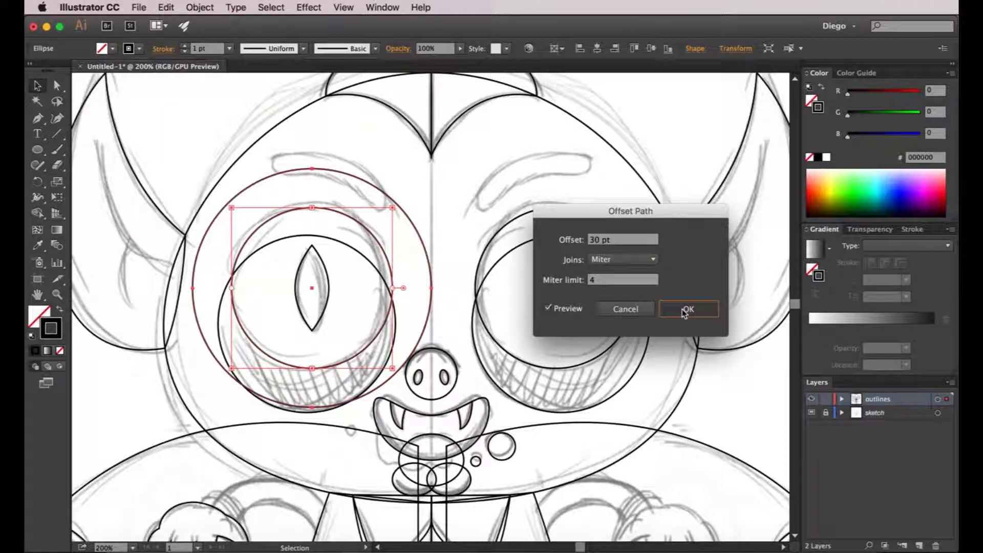
Set the stroke weight of the large offset circle around the left eye to 20 pt.
left_click(367, 183)
left_click(337, 213)
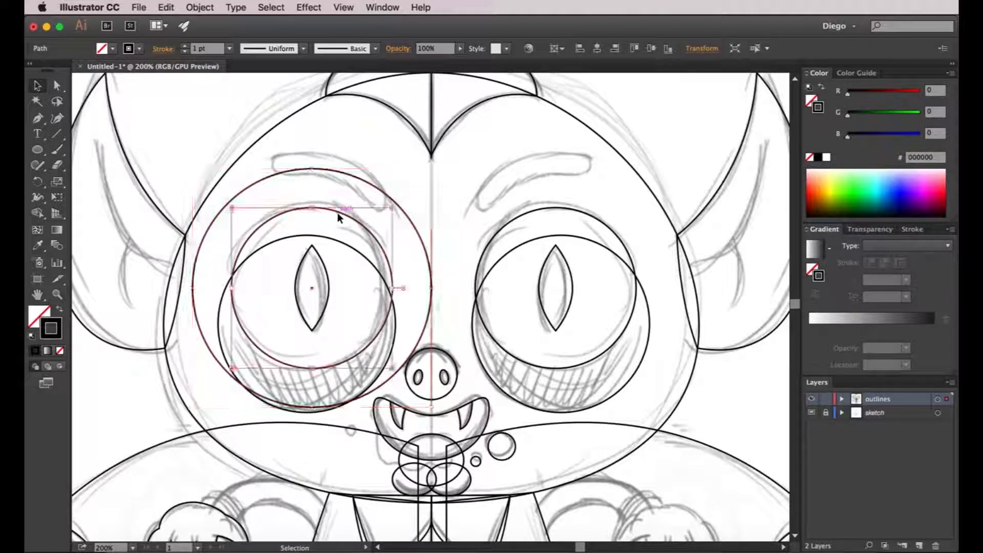
left_click(363, 180)
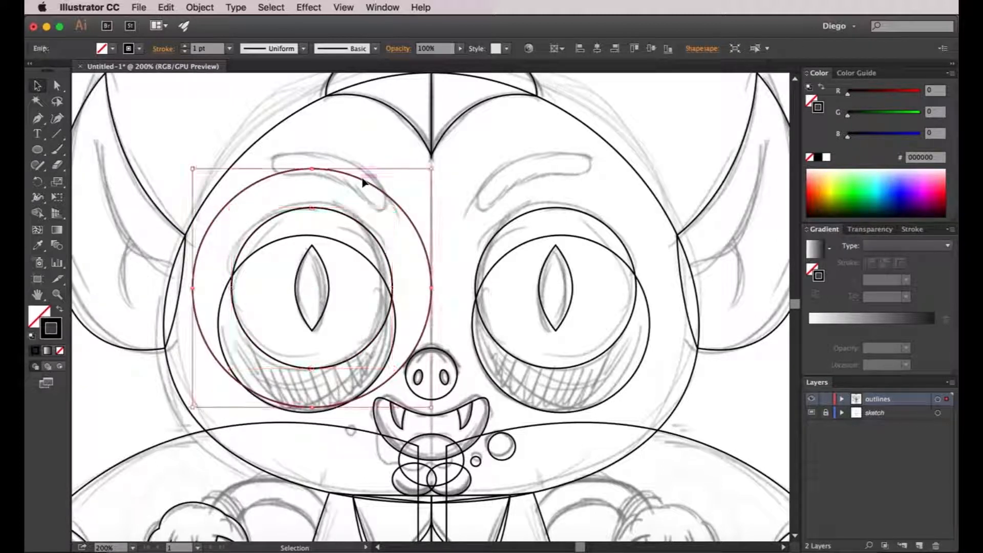
left_click(913, 230)
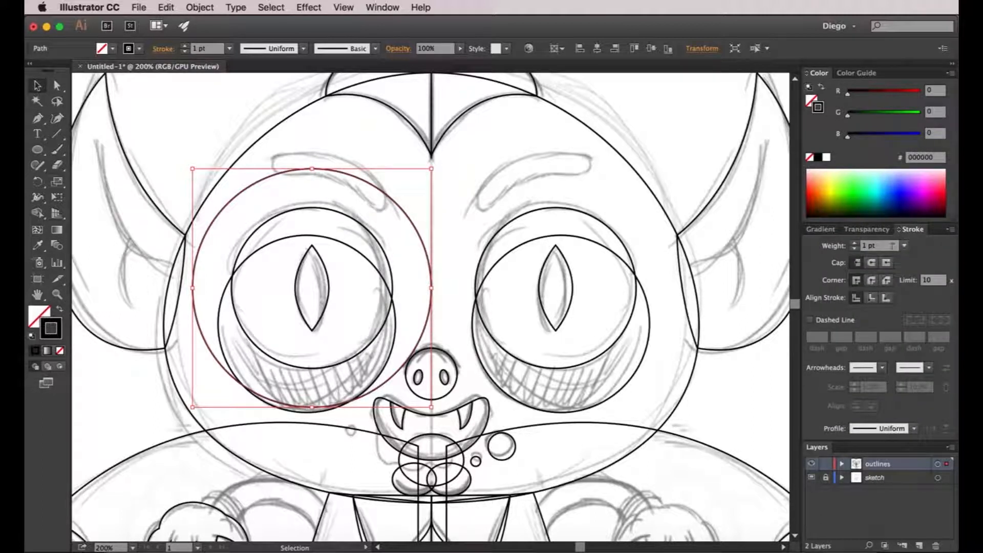
left_click(855, 244)
left_click(856, 244)
left_click(856, 243)
left_click(855, 244)
left_click(856, 244)
left_click(855, 244)
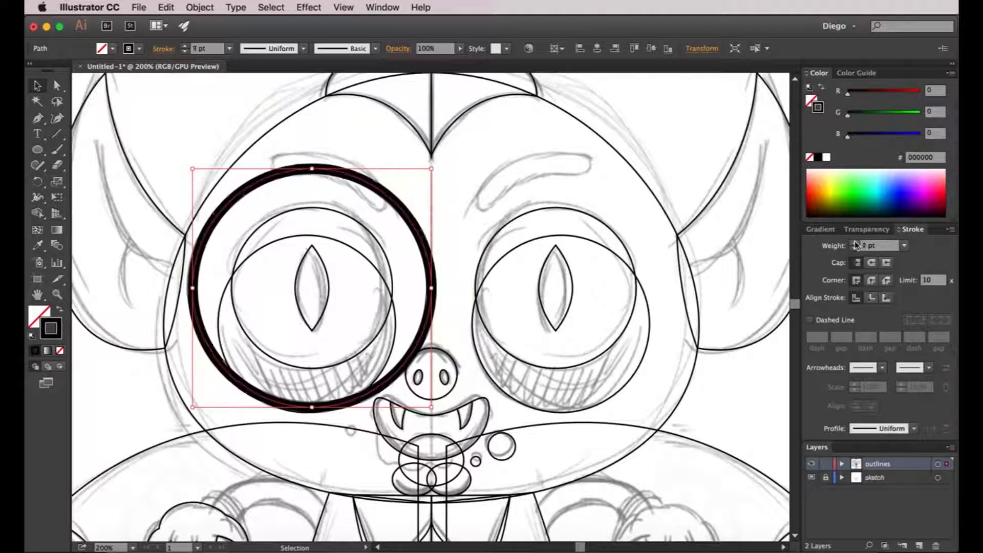
left_click(855, 243)
left_click(855, 244)
left_click(855, 244)
left_click(855, 244)
left_click(856, 243)
left_click(856, 244)
left_click(855, 244)
left_click(855, 244)
left_click(855, 244)
left_click(856, 244)
left_click(856, 244)
left_click(856, 244)
left_click(856, 243)
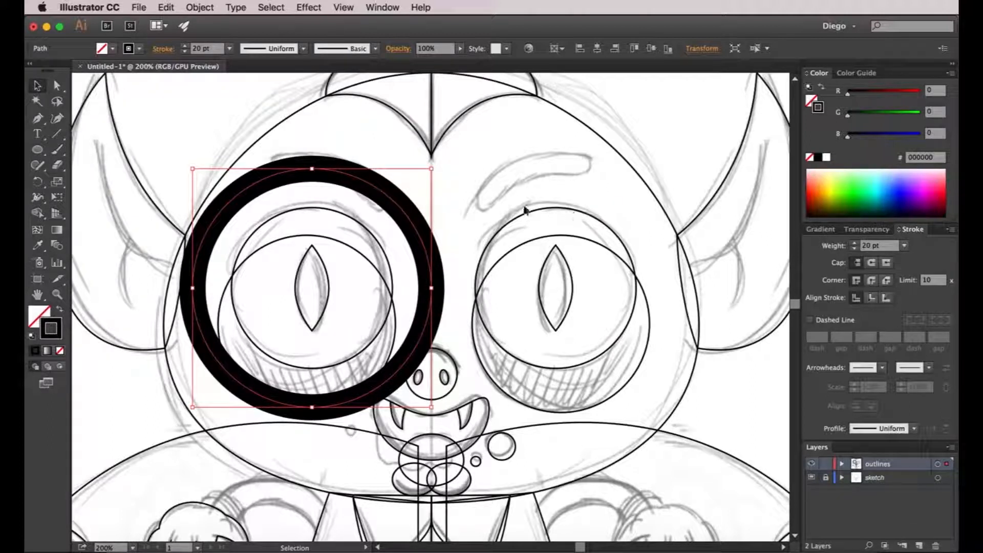
left_click(457, 189)
Cut the thick circle with Scissors at both ends of the sketched left eyebrow and delete the rest of the ring.
scroll(430, 199, "left", 2)
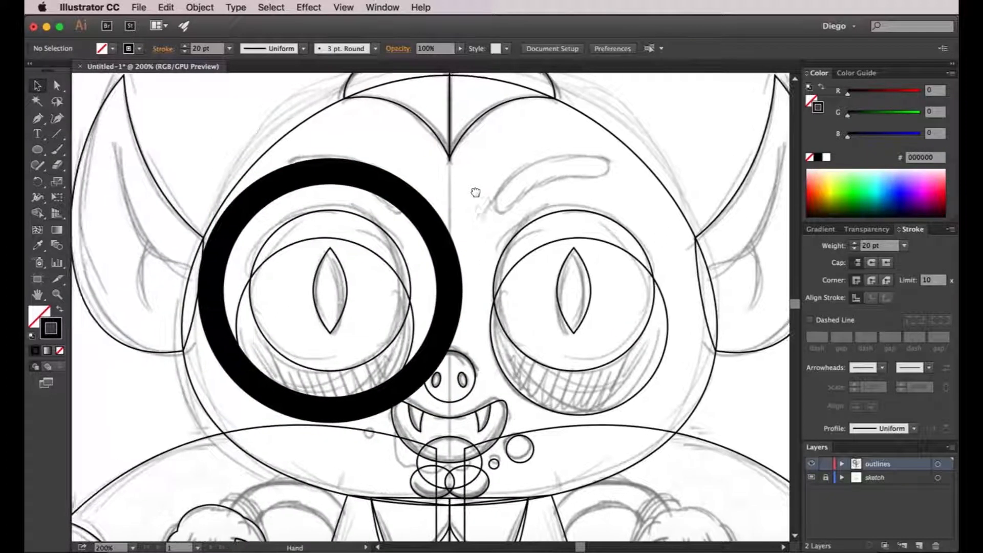
left_click(402, 206)
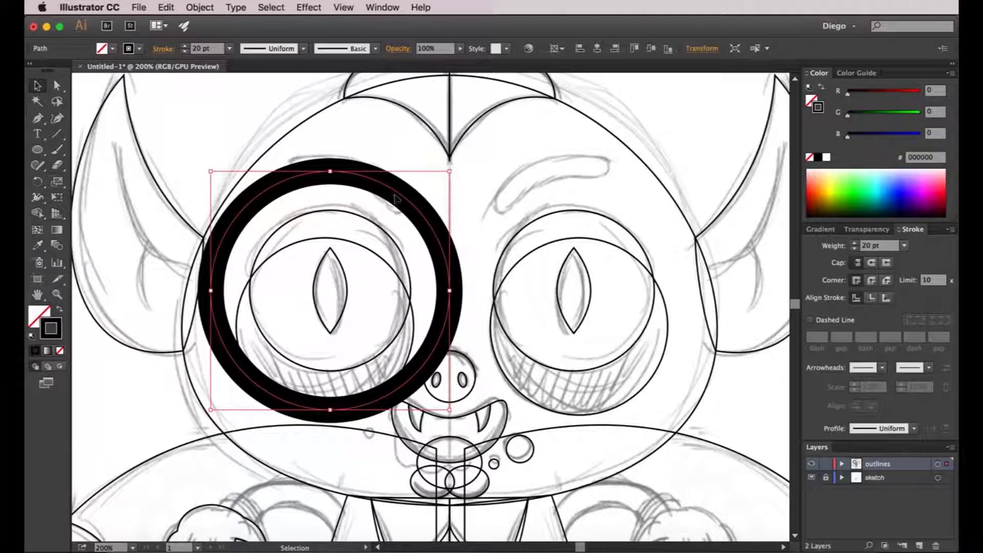
key("c")
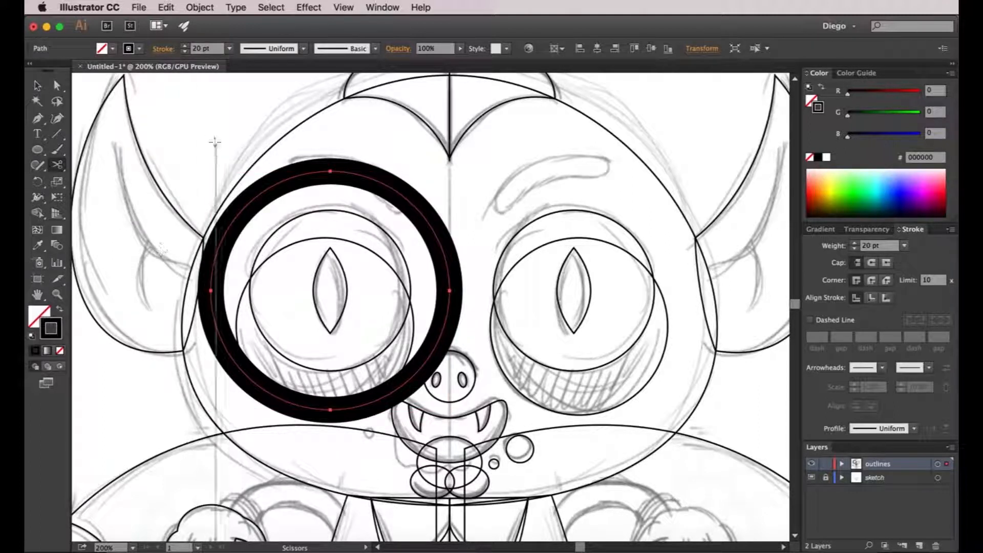
left_click(291, 178)
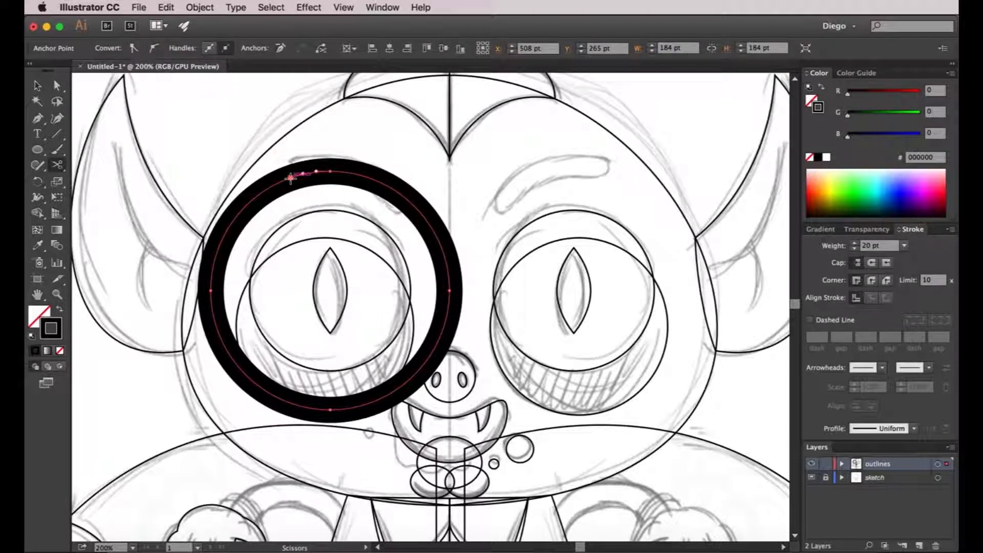
left_click(422, 214)
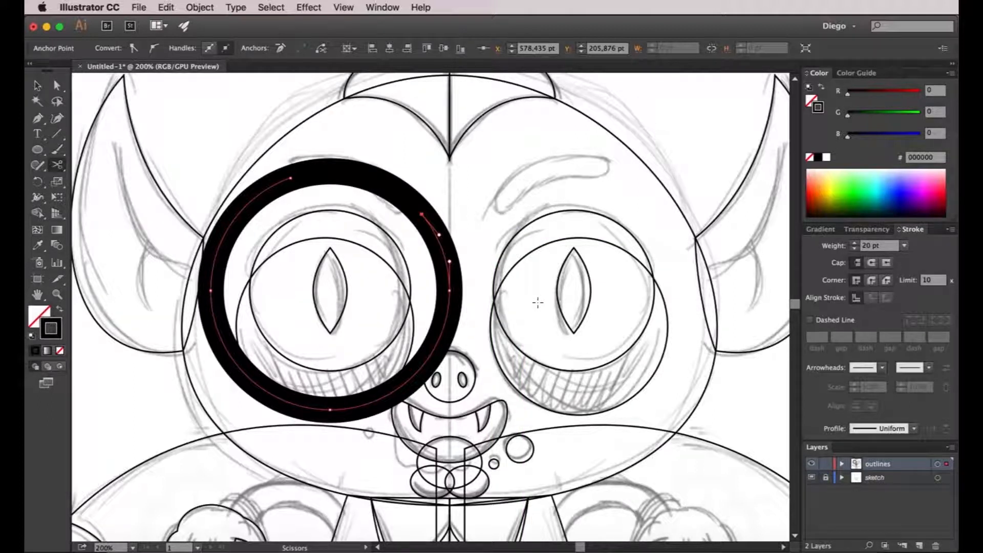
key("Delete")
key("Delete")
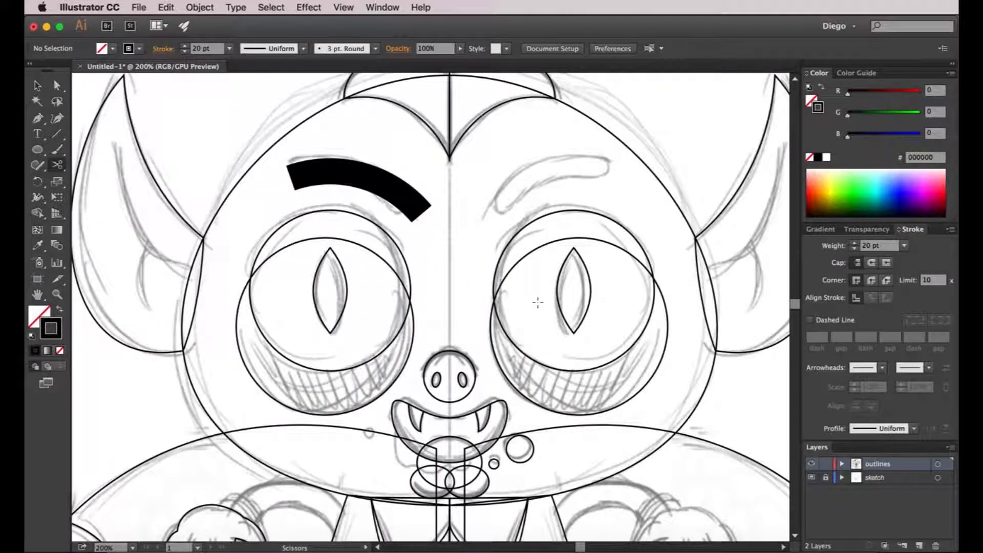
Give the left eyebrow stroke round caps.
key("v")
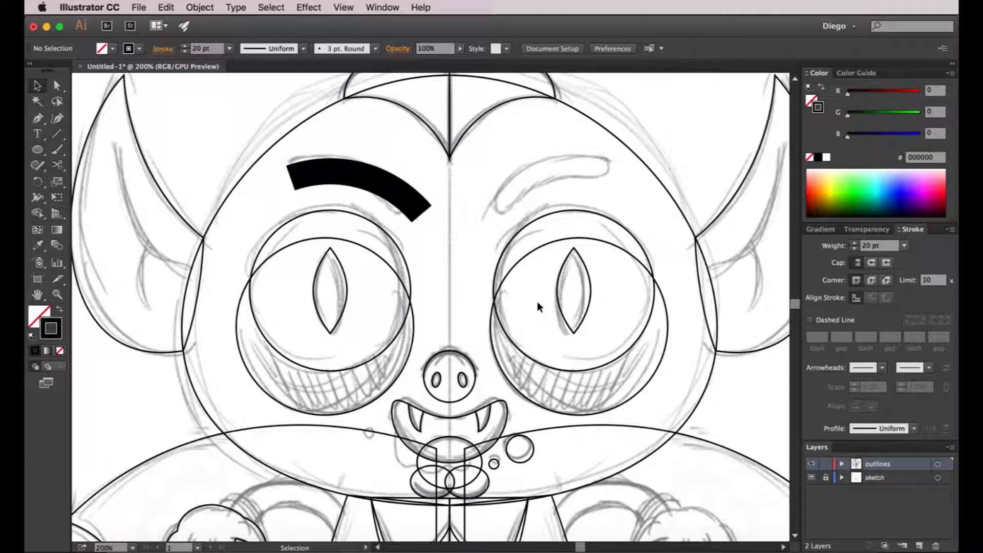
left_click(377, 181)
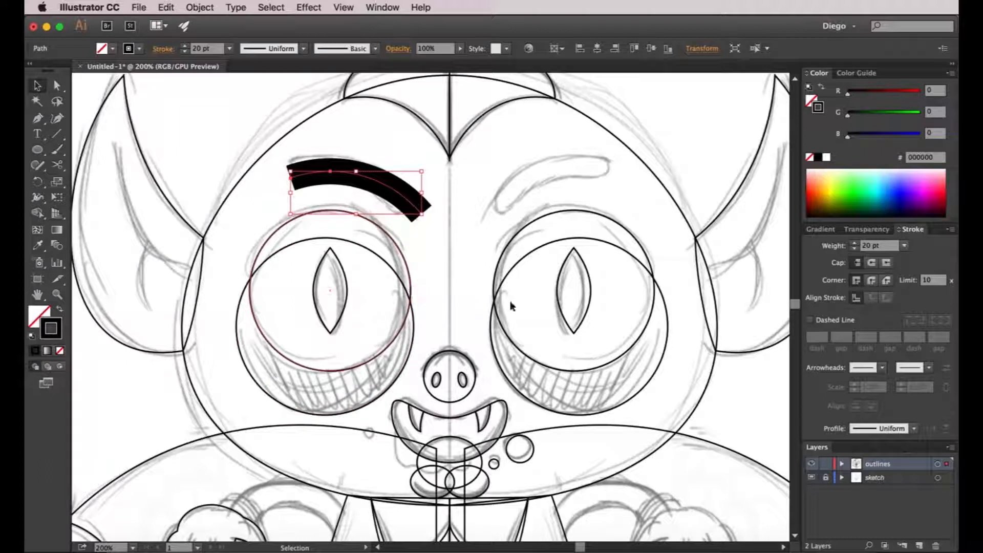
left_click(872, 263)
left_click(494, 195)
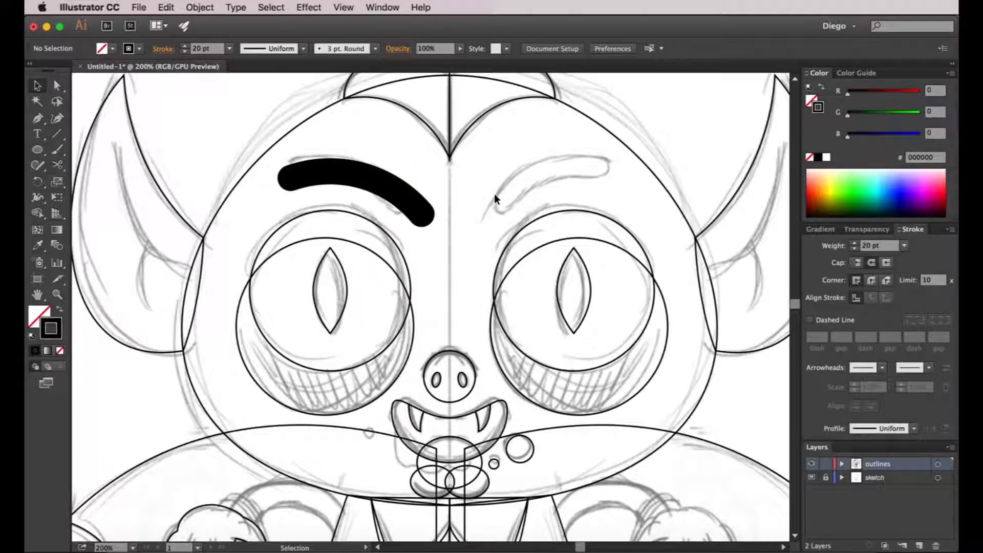
Duplicate the left eyebrow above the right eye, reflect the copy across the vertical axis, and nudge it inward toward the centre line.
left_click_drag(394, 193, 593, 199)
key("super+r")
key("Return")
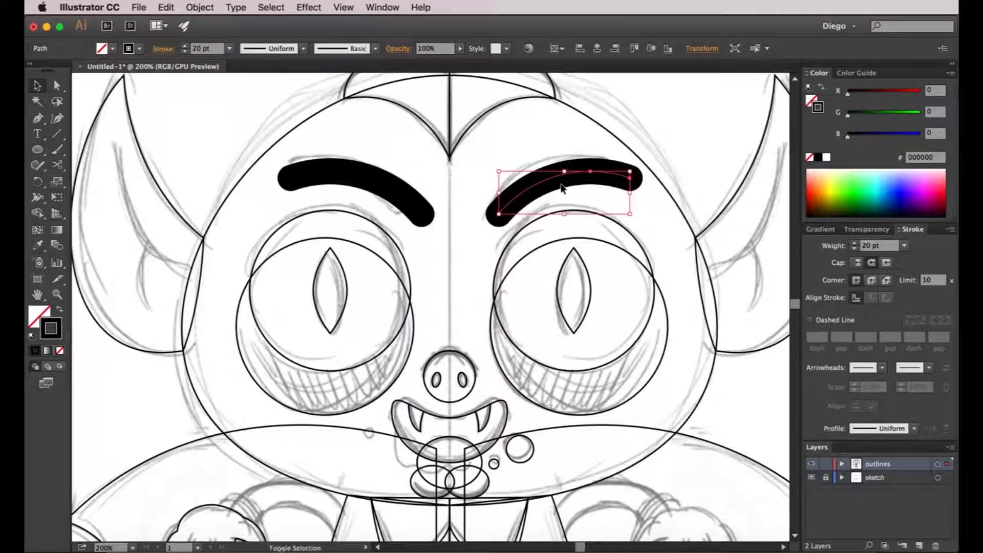
key("Left")
key("Left")
key("Left")
key("Left")
key("Left")
key("Left")
key("Left")
key("Left")
key("Left")
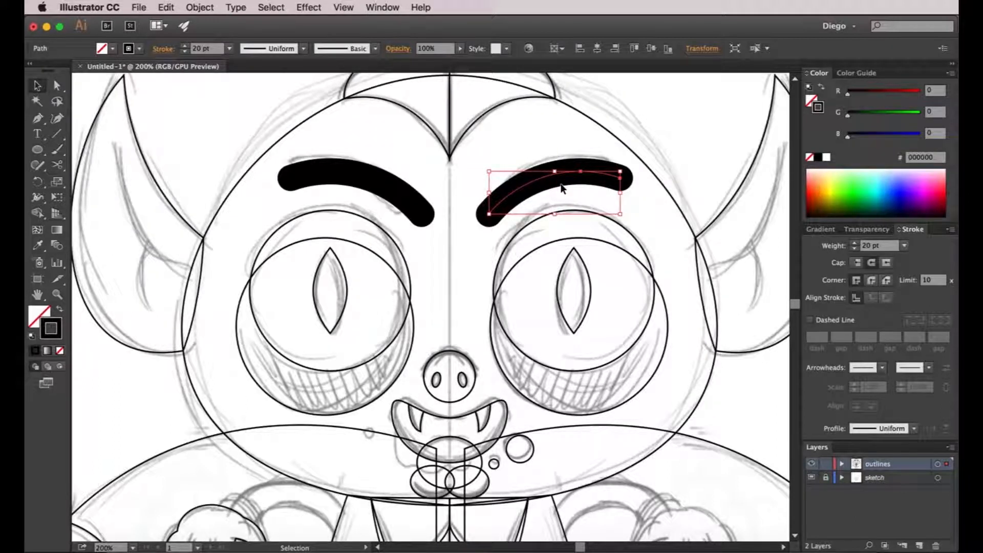
left_click(490, 251)
Draw a curved Pen path about 90 pt wide for the left arm, arching from the hand to the jacket's shoulder.
key("super+1")
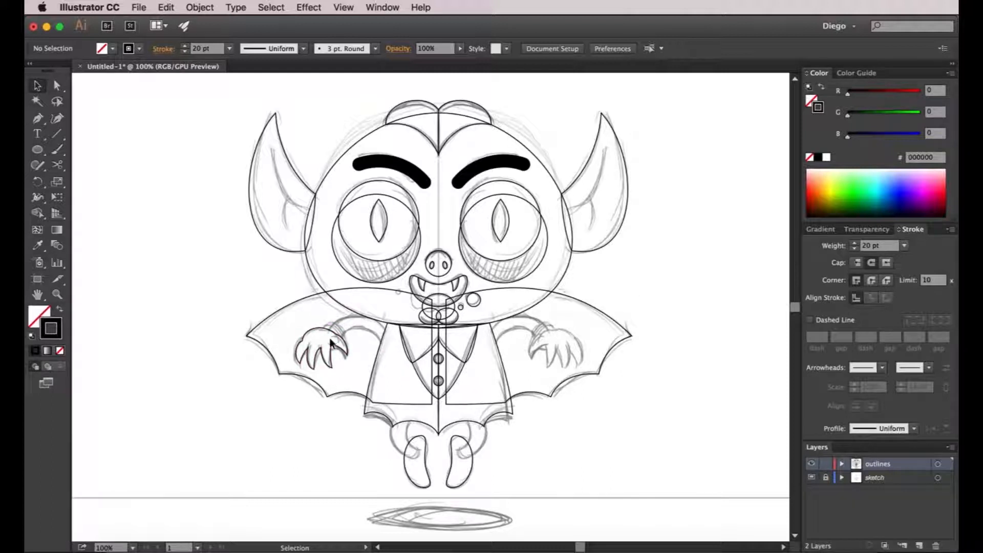
left_click(37, 119)
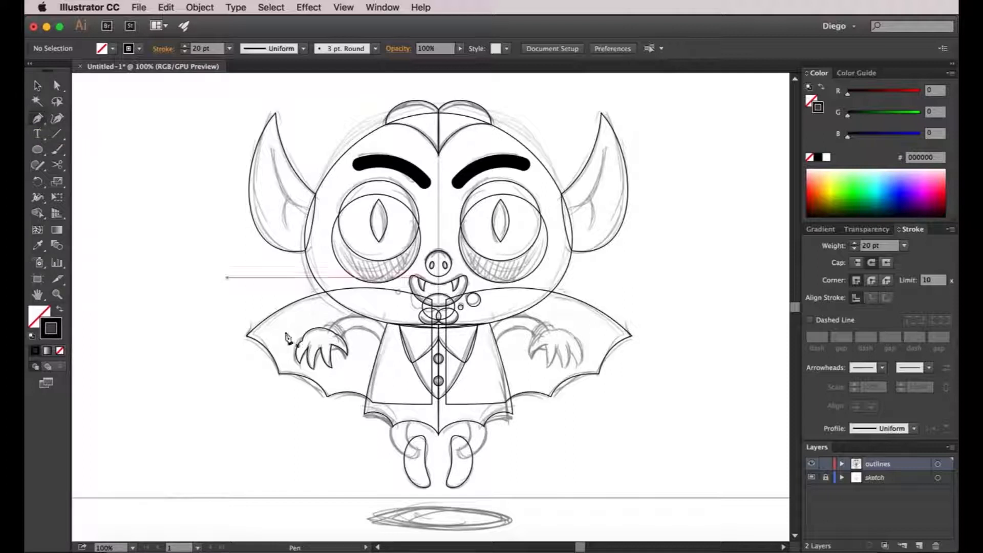
scroll(336, 354, "up", 4)
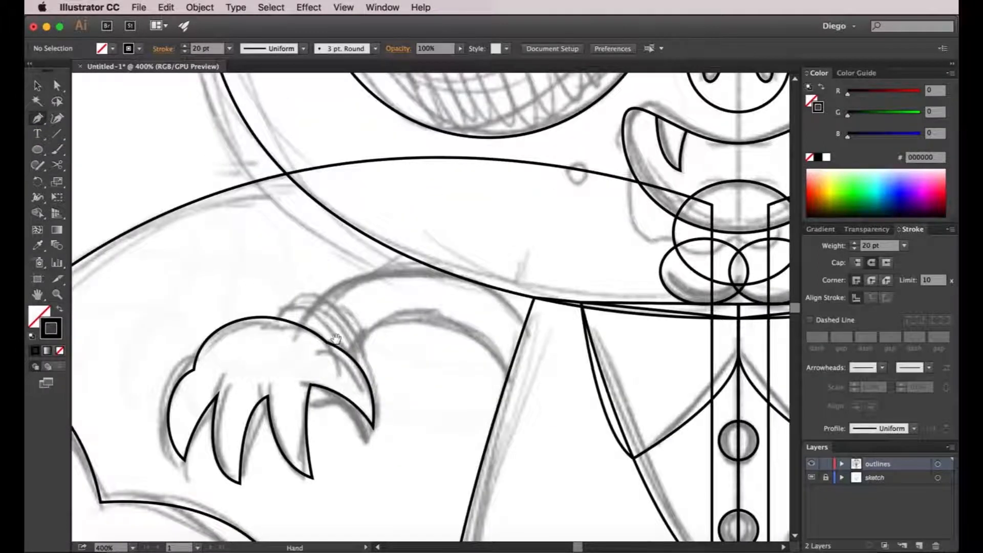
left_click_drag(338, 351, 285, 337)
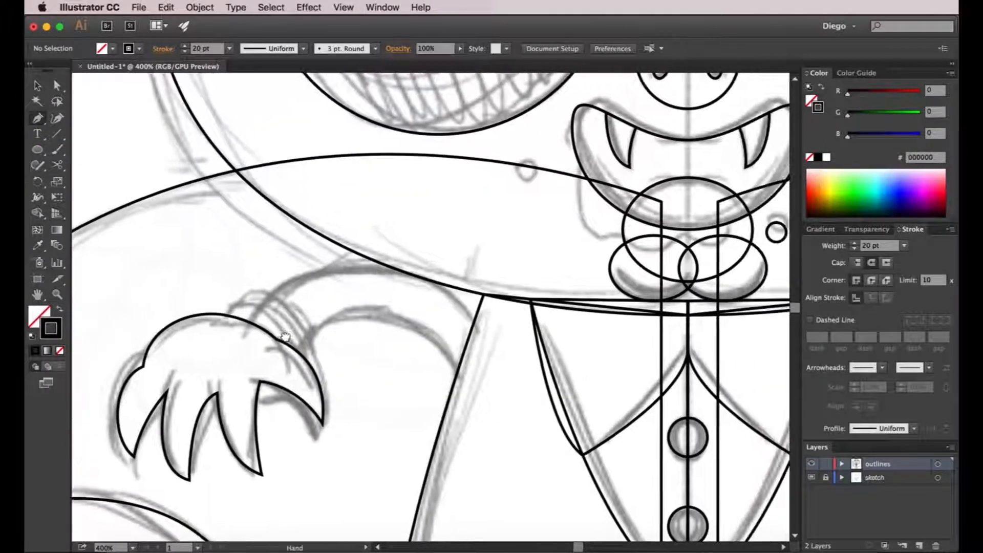
left_click(244, 343)
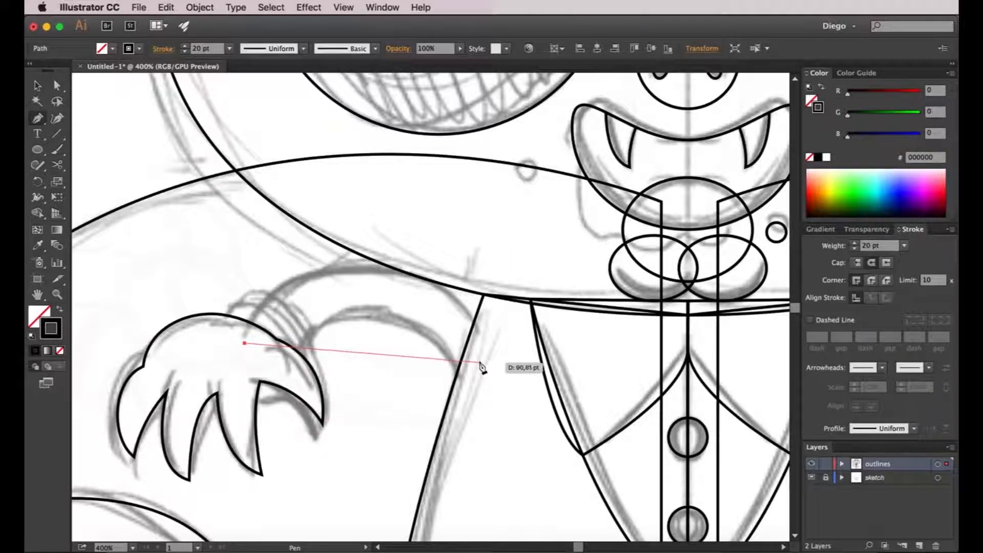
mouse_move(479, 361)
left_mouse_down()
mouse_move(572, 515)
mouse_move(584, 484)
mouse_move(584, 511)
left_mouse_up()
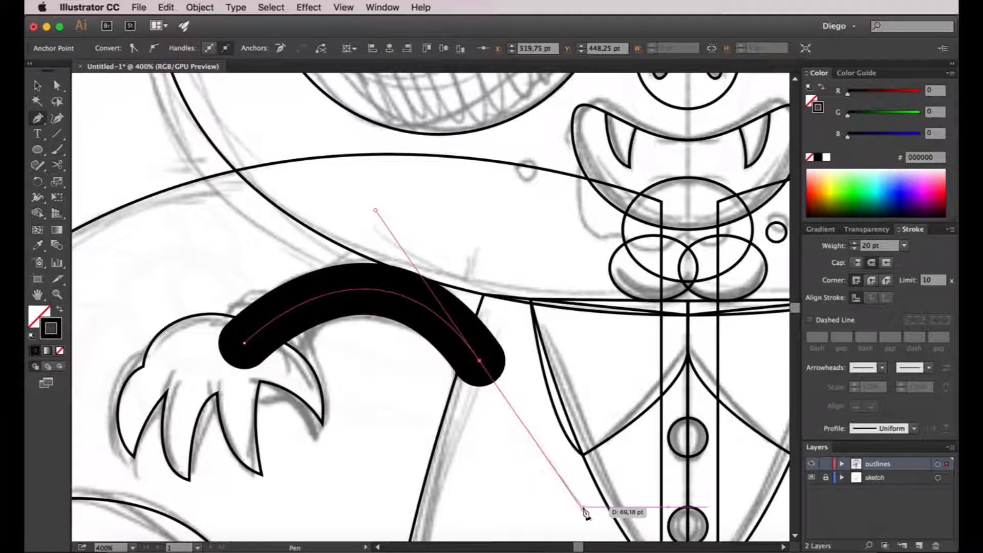
key("a")
left_click(501, 433)
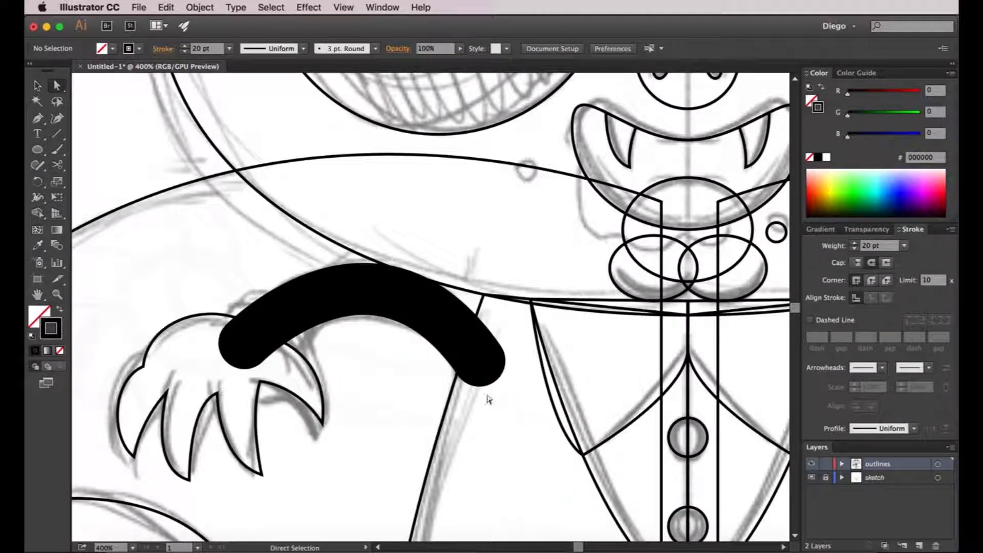
Move the arm path's shoulder anchor slightly up and outward over the jacket and adjust its handle to flatten the arch.
left_click(457, 329)
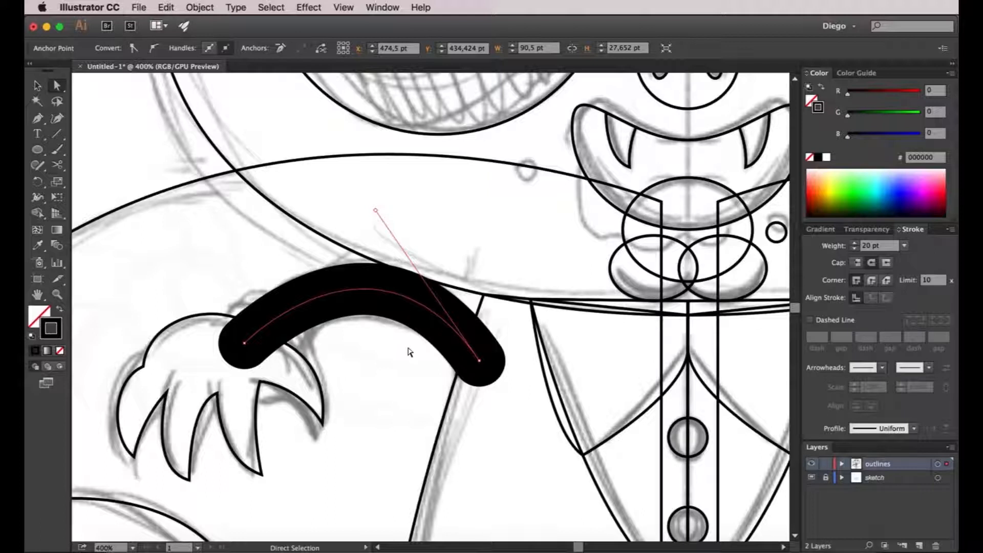
left_click(423, 351)
left_click_drag(478, 358, 492, 333)
left_click_drag(388, 182, 369, 218)
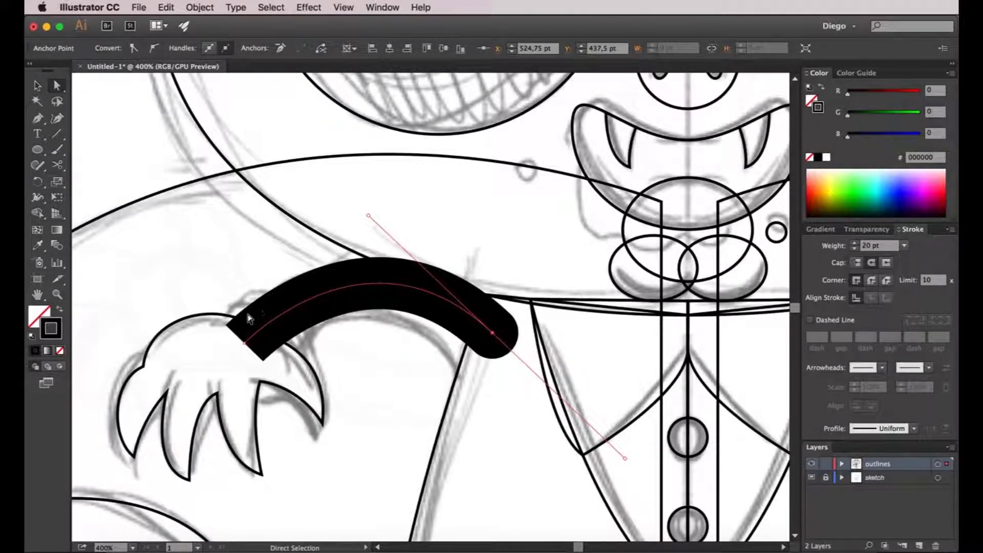
left_click(409, 365)
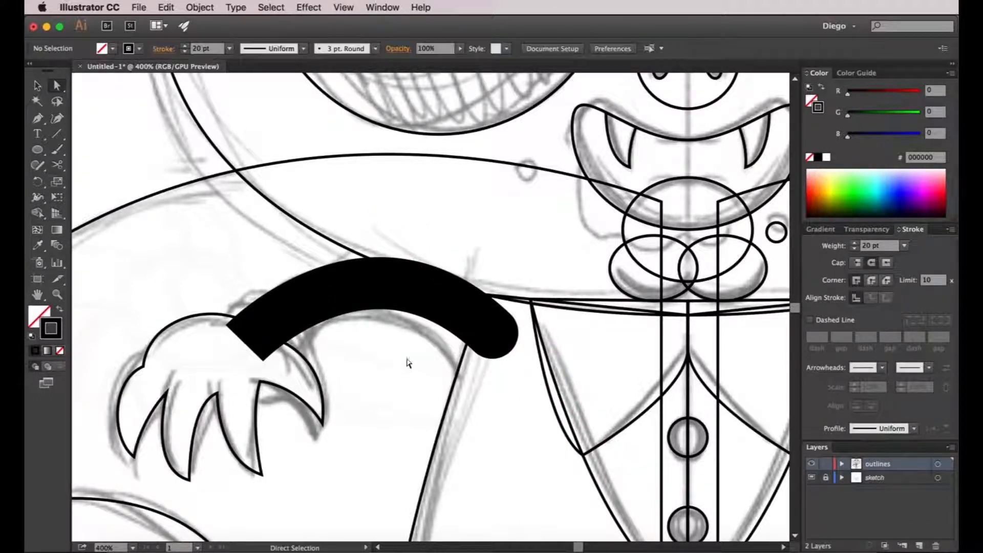
Set the left arm's stroke weight to 25 pt.
left_click(399, 285)
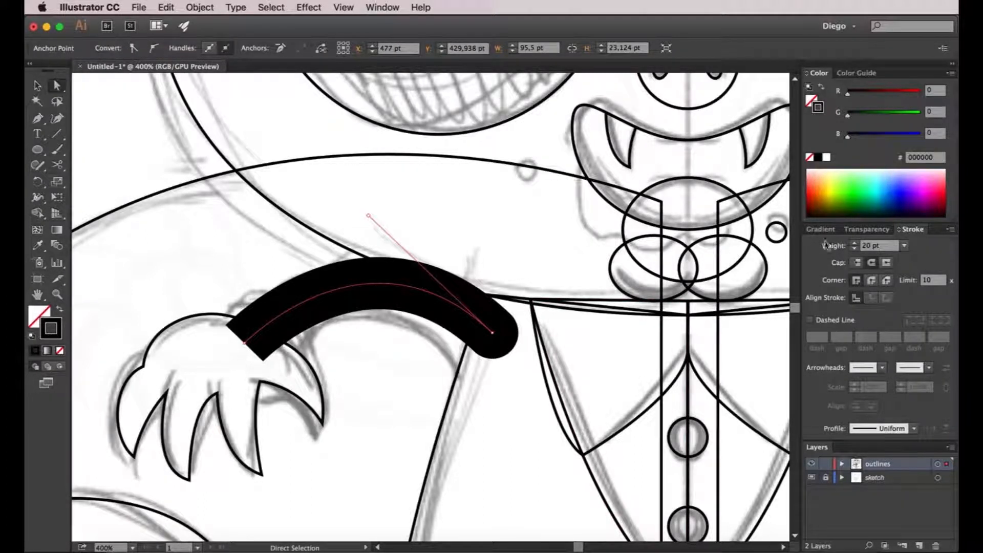
left_click(854, 244)
left_click(854, 243)
left_click(854, 243)
left_click(854, 244)
key("v")
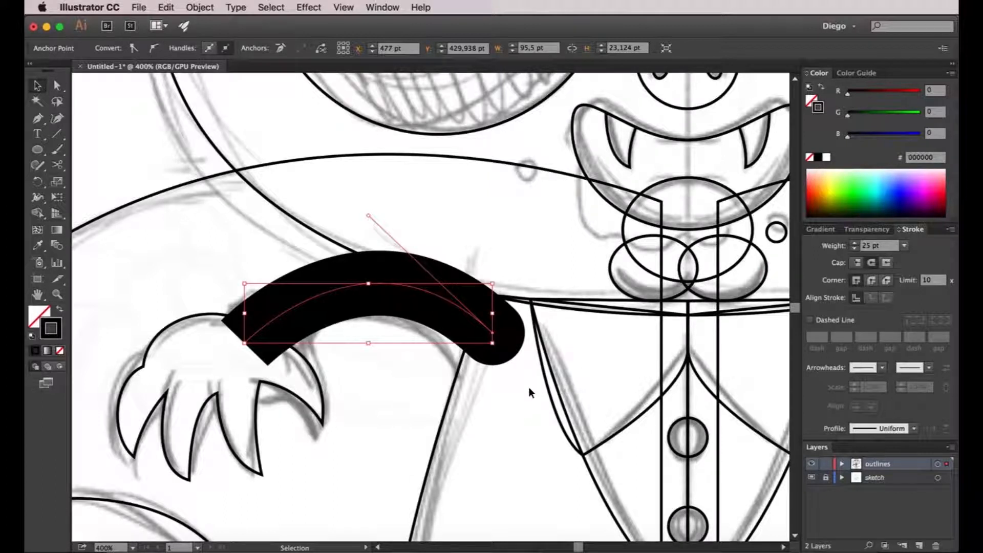
left_click(527, 386)
key("space")
left_click_drag(525, 383, 234, 296)
key("super+minus")
key("super+minus")
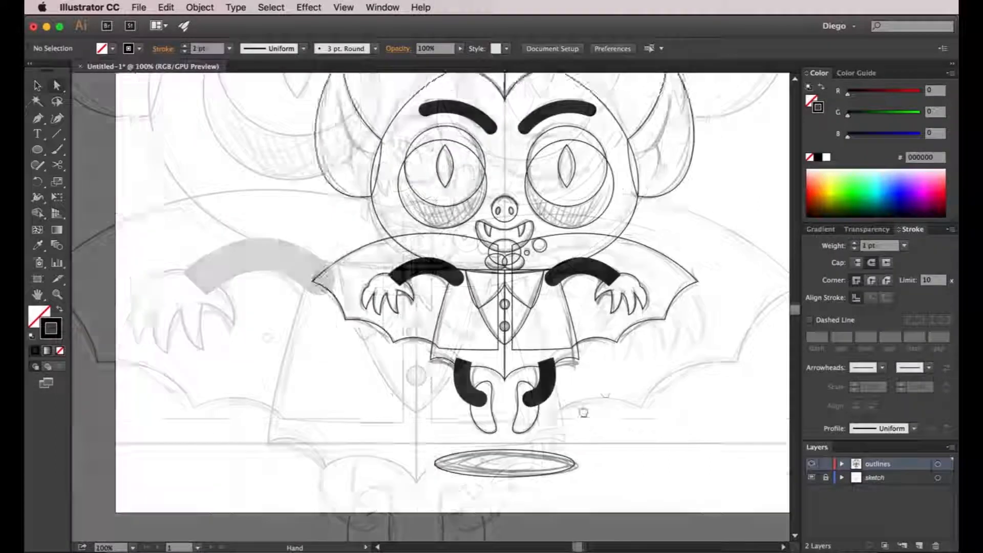
left_click_drag(584, 412, 565, 422)
left_click_drag(568, 381, 569, 408)
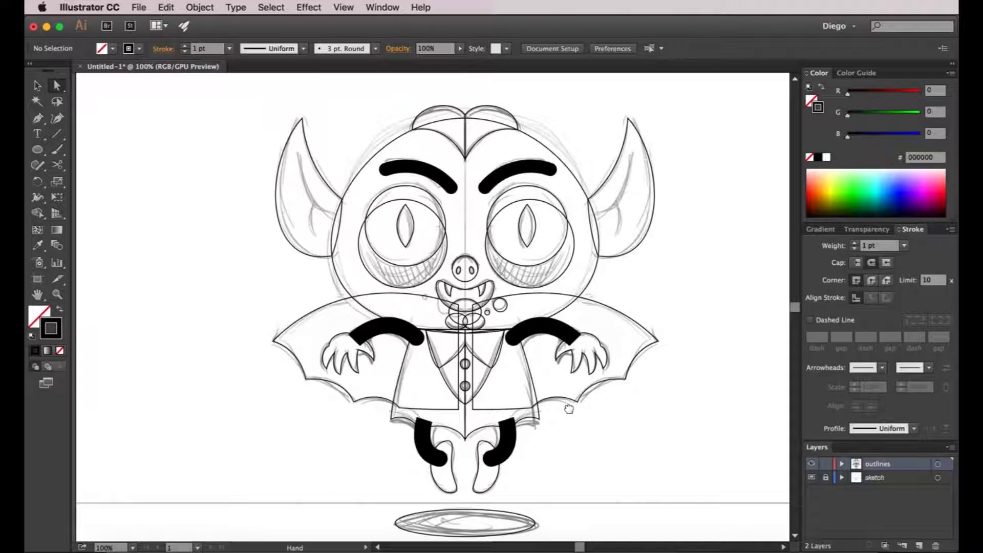